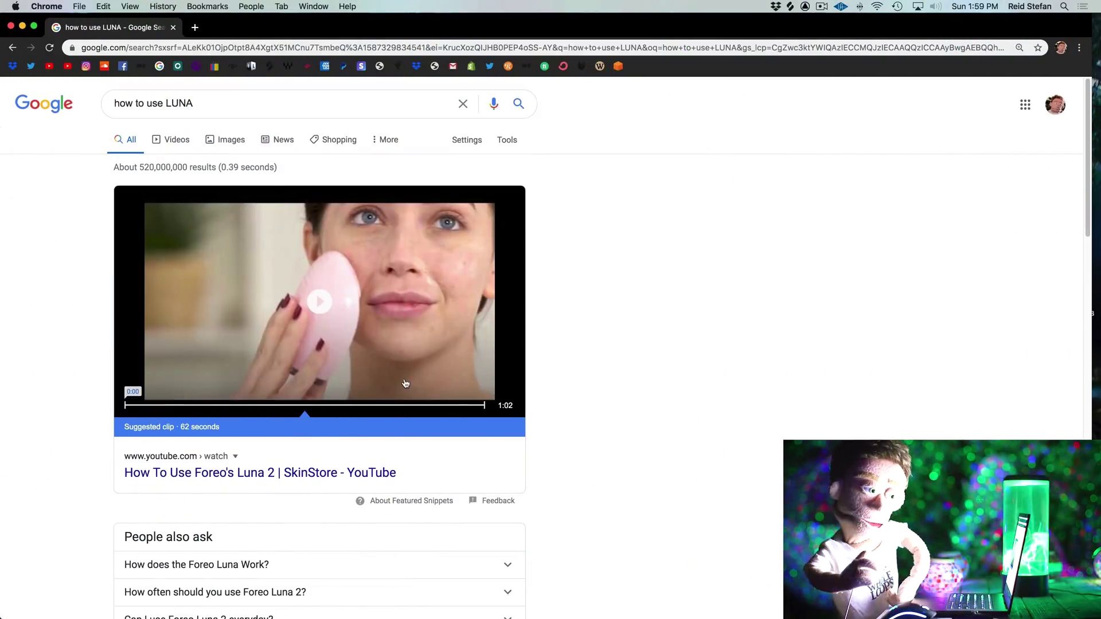
- Launch LUNA, create MY FIRST BEAT with Kontakt and Shape instrument tracks, naming the second SHAPE
click(532, 607)
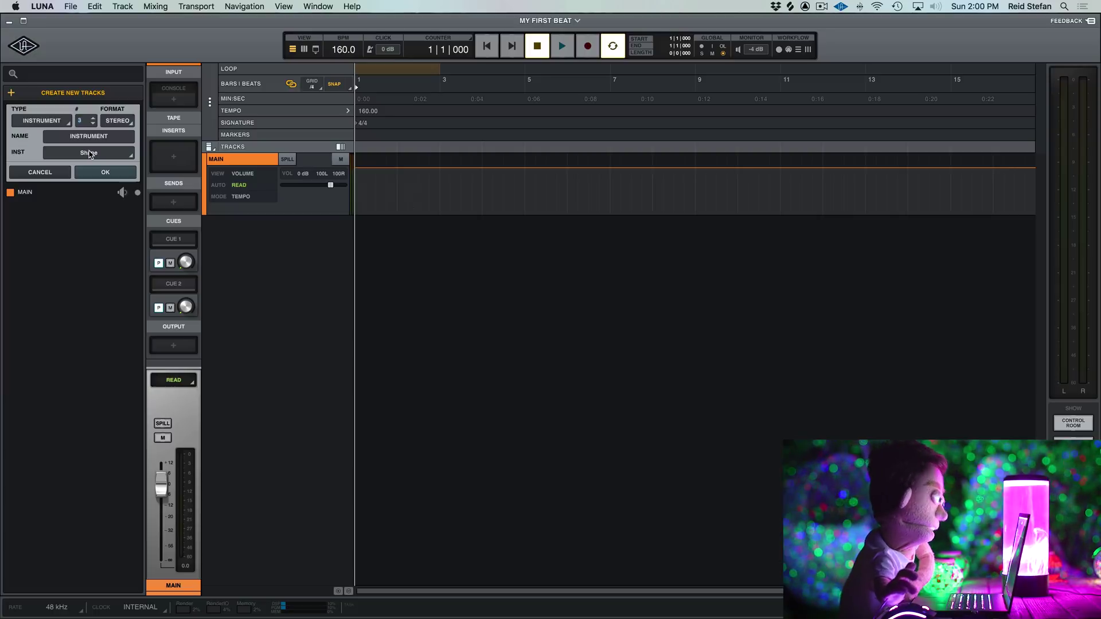
click(90, 154)
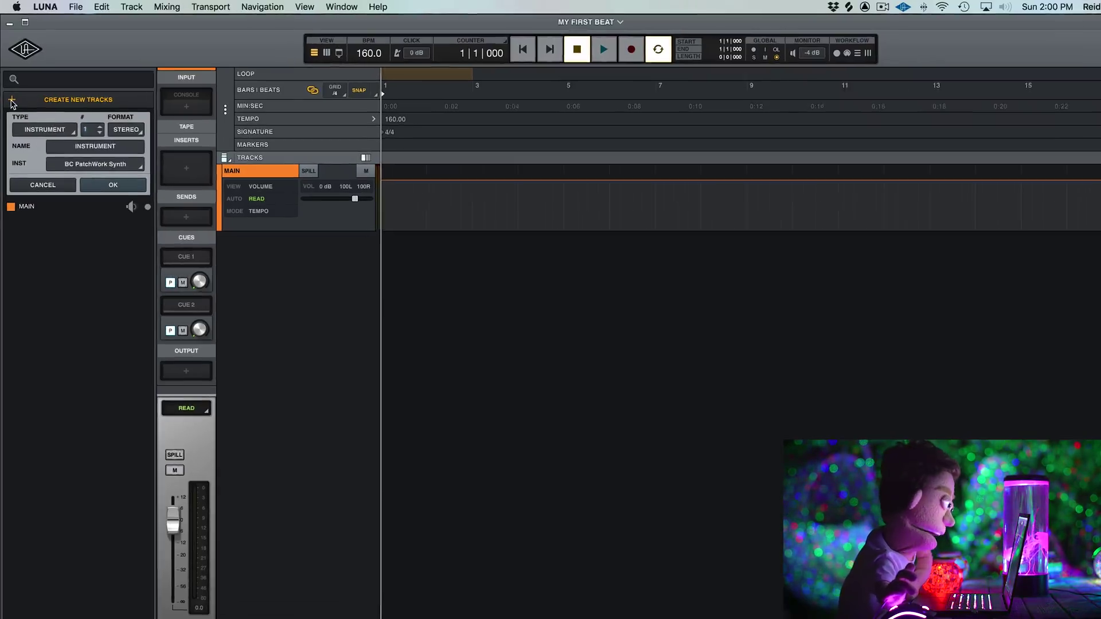
click(11, 92)
click(34, 121)
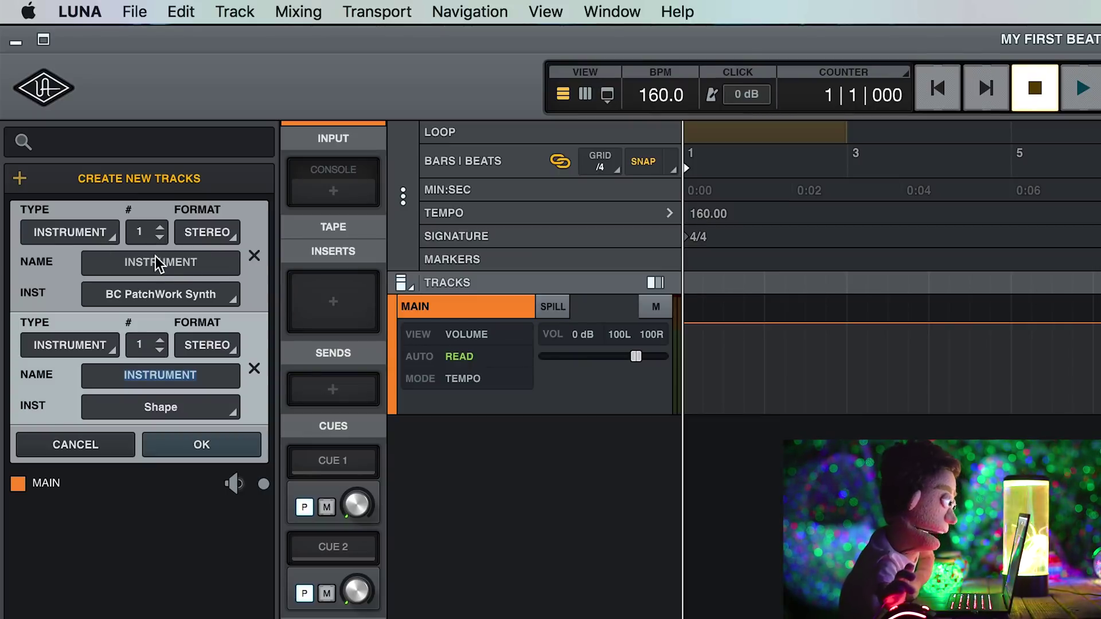
click(161, 294)
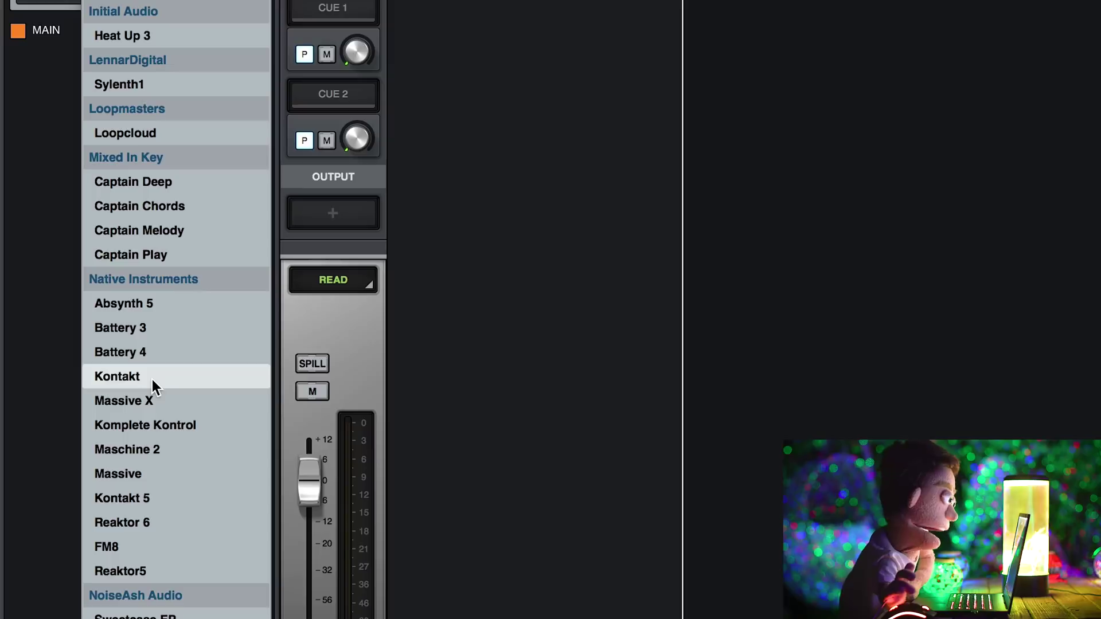
click(159, 375)
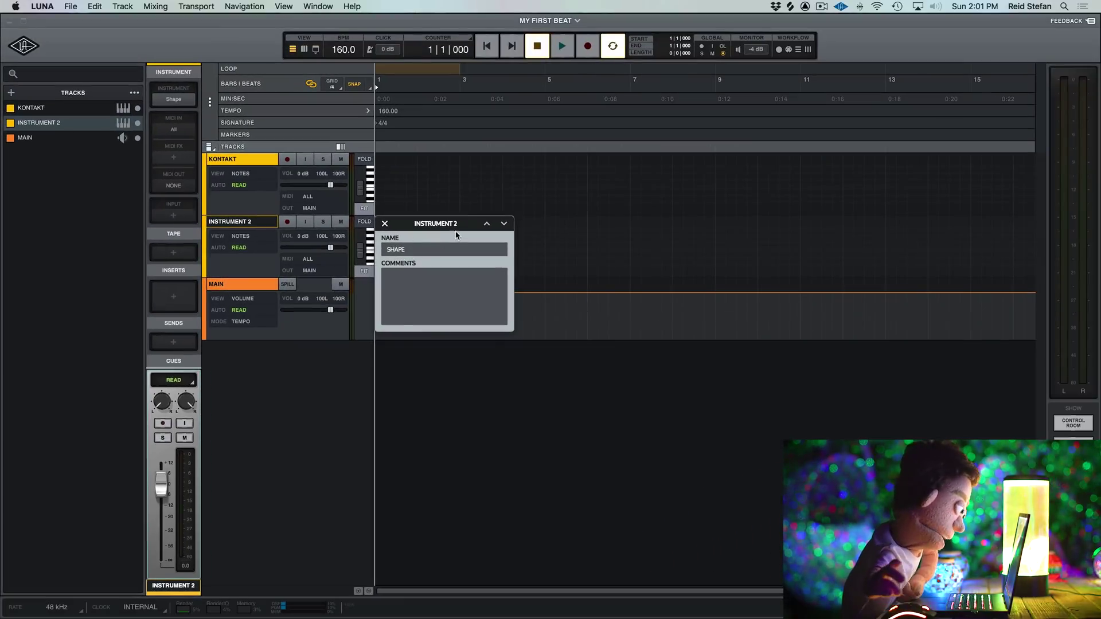
click(385, 224)
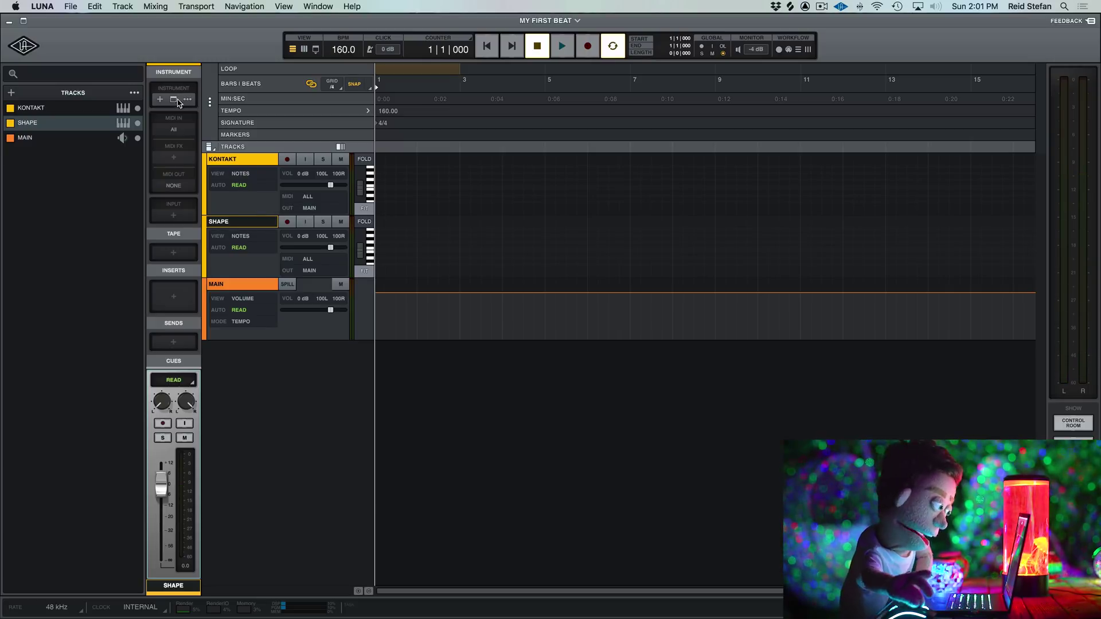
- Audition Shape keys and lead presets: REED A LT, TINE MK1 LT, PWM LEAD, SAW PLUCK, SUPERSAW LEAD
click(179, 101)
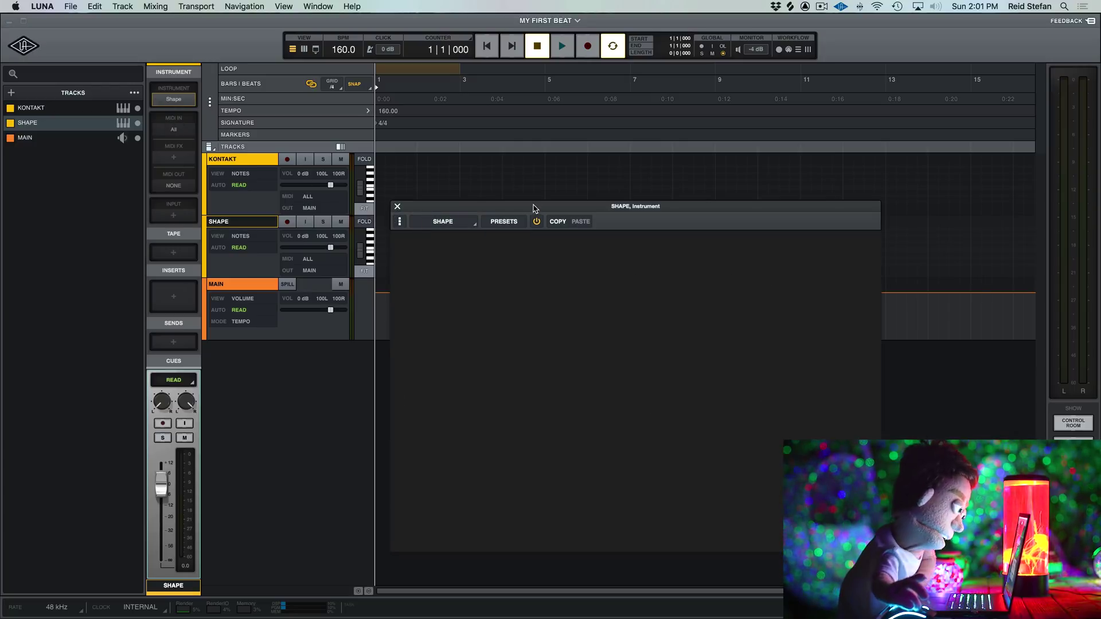
click(356, 238)
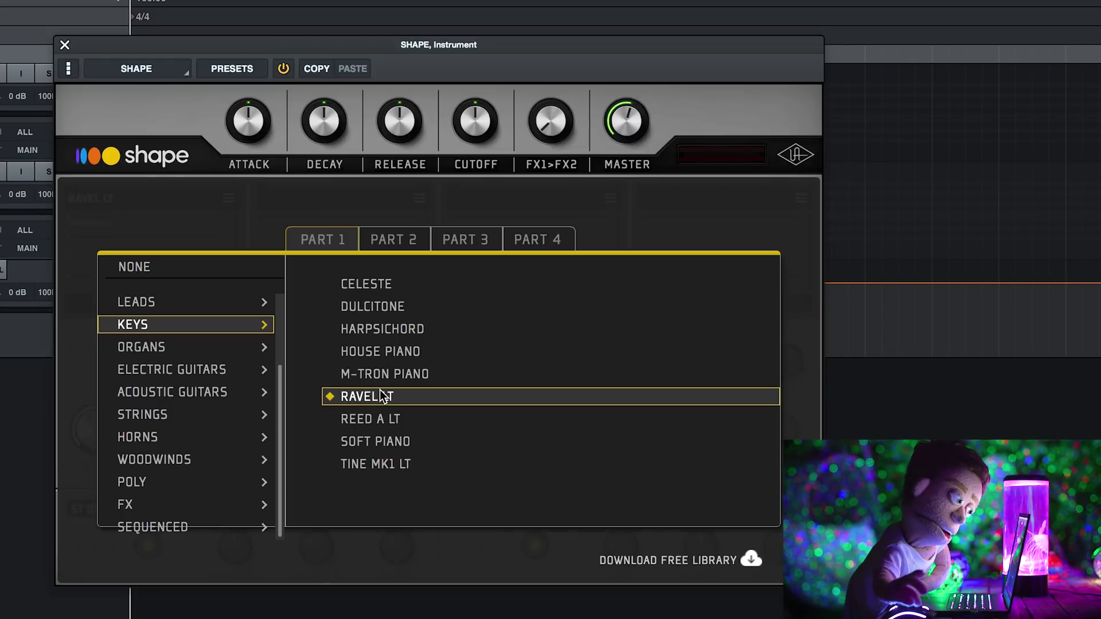
click(408, 418)
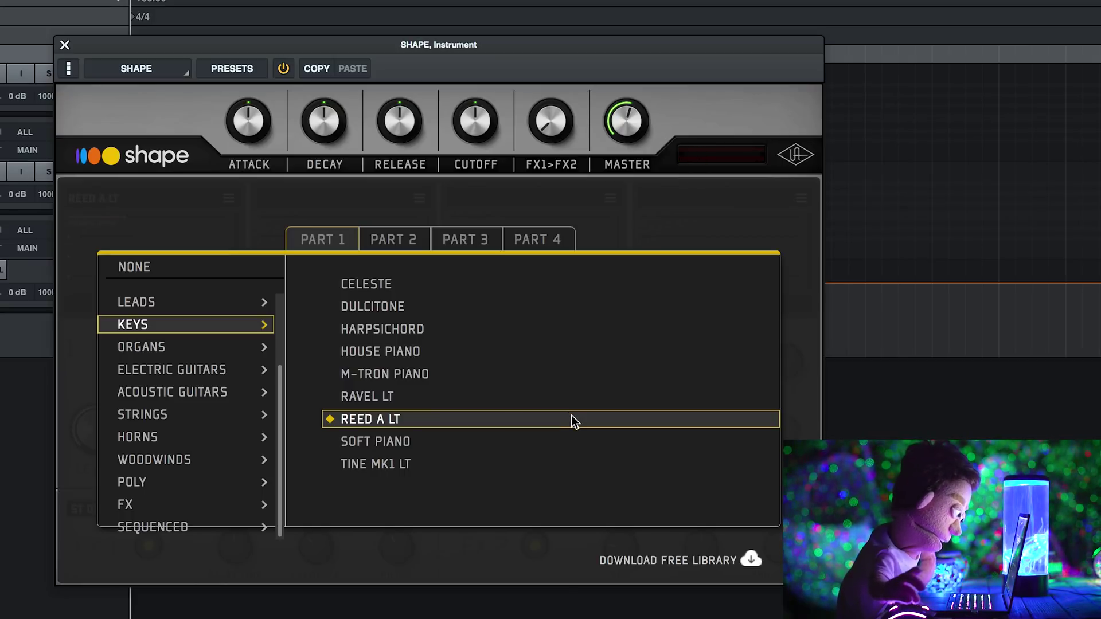
click(402, 465)
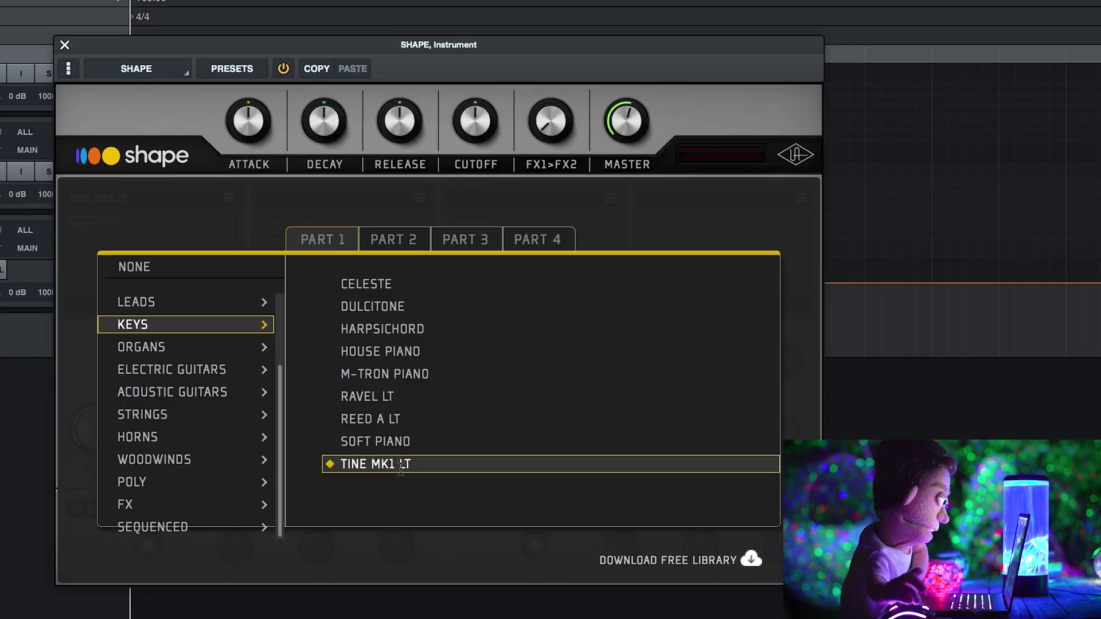
scroll(273, 359, up, 4)
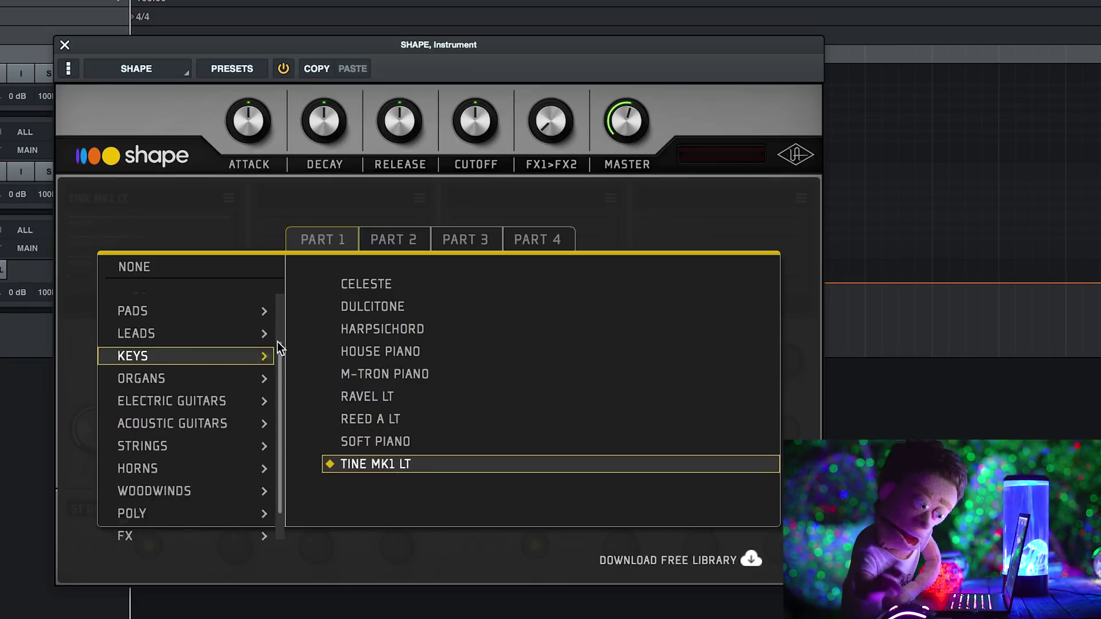
click(254, 393)
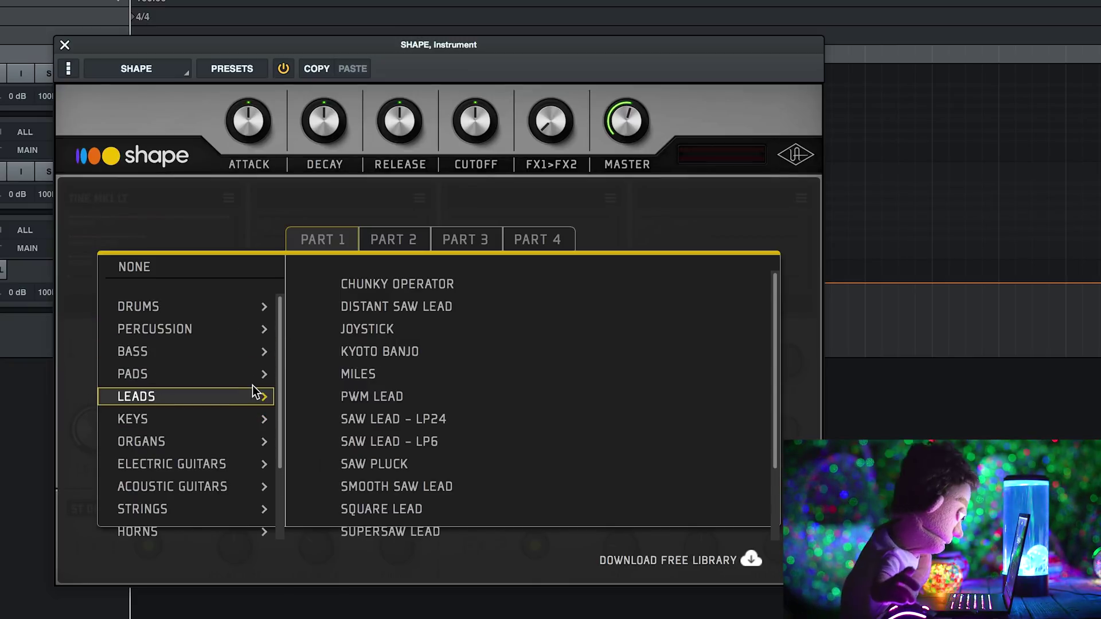
click(400, 396)
click(404, 467)
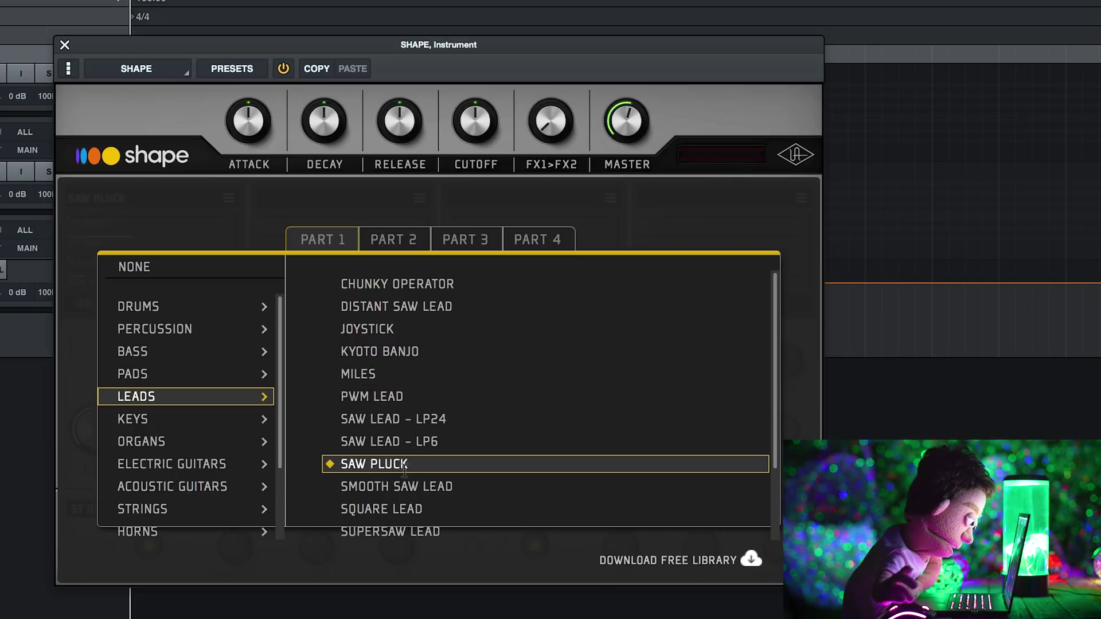
scroll(404, 477, down, 2)
click(414, 437)
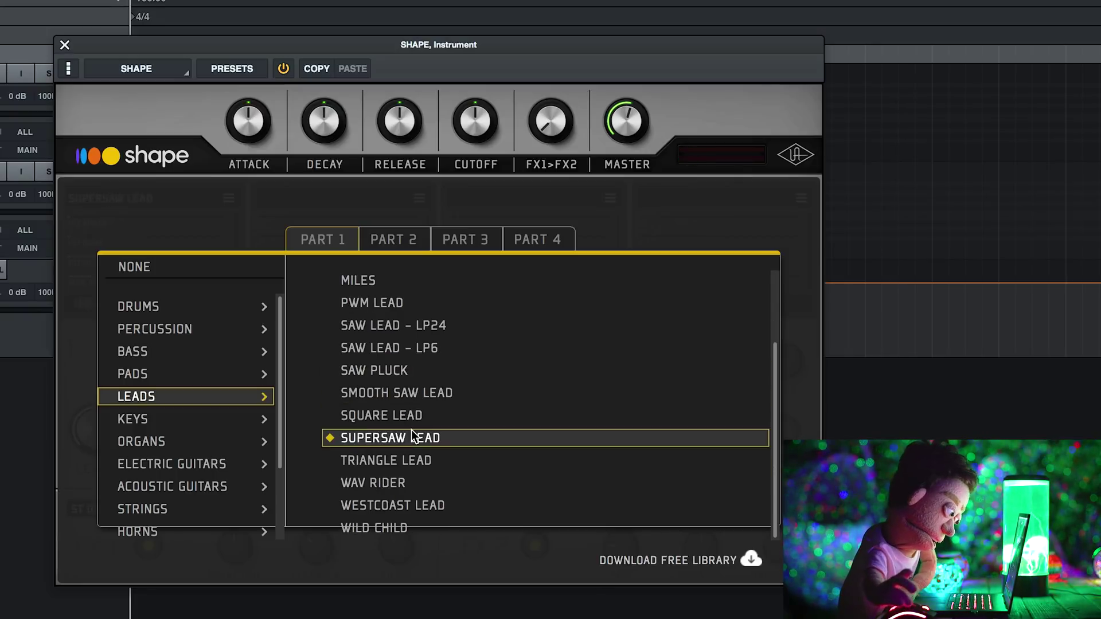
- Load Chamber String Ensemble – Pizzicato from the Strings presets as Shape's Part 1 sound
click(145, 509)
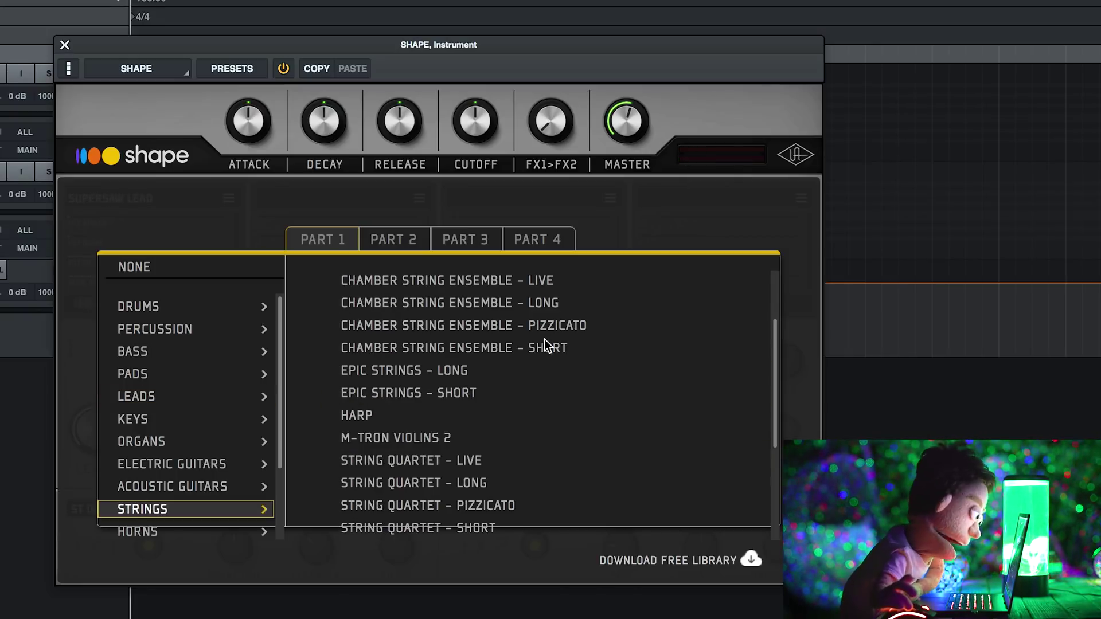
click(457, 307)
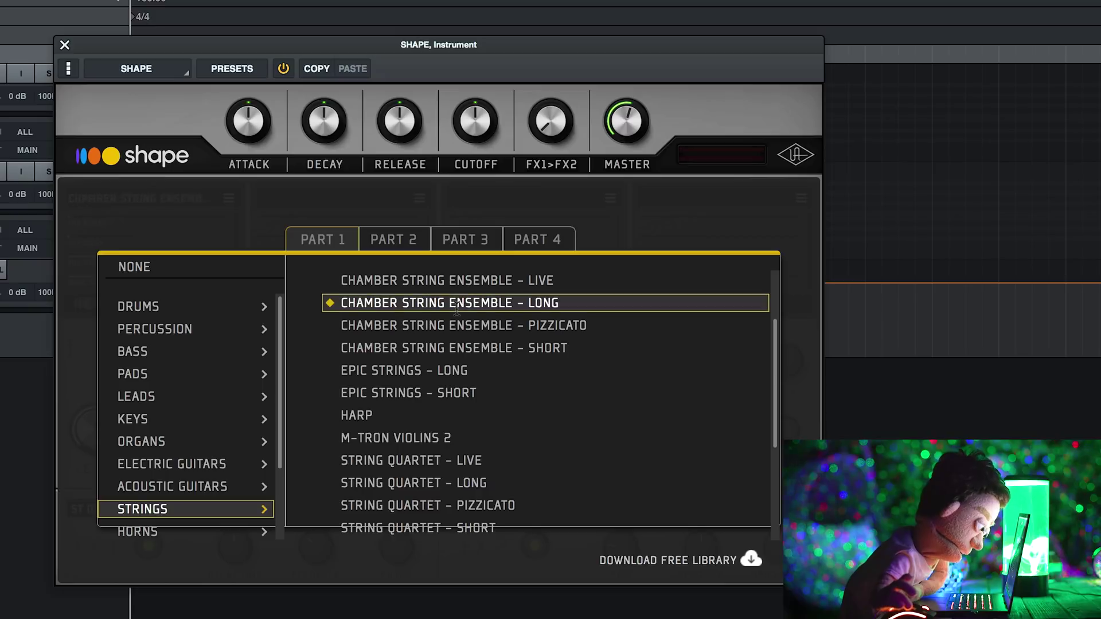
click(483, 325)
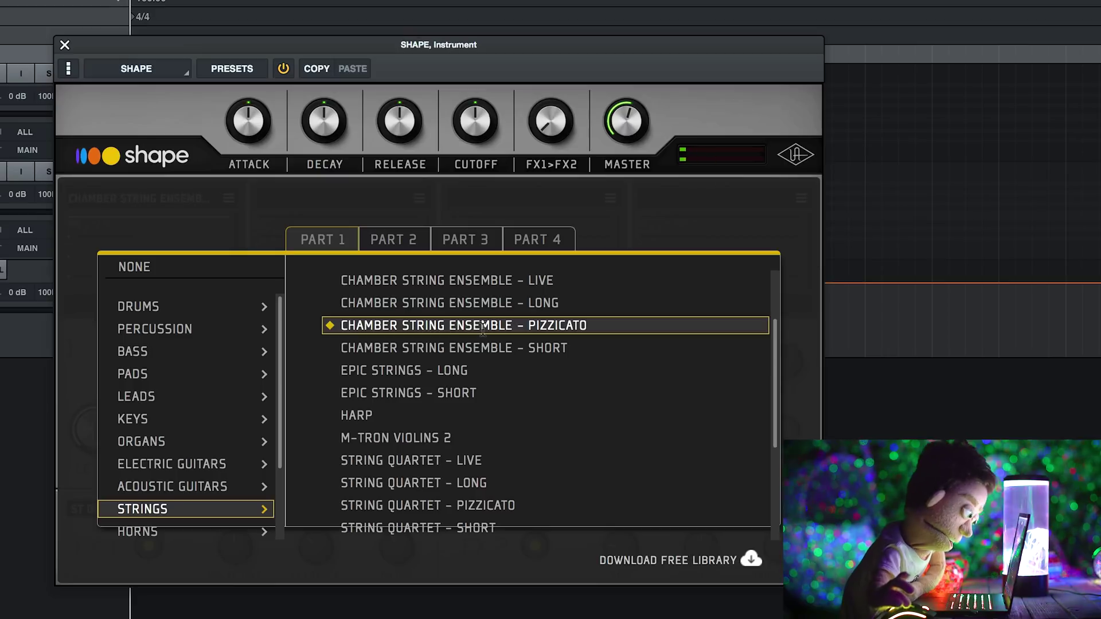
drag(334, 48, 369, 215)
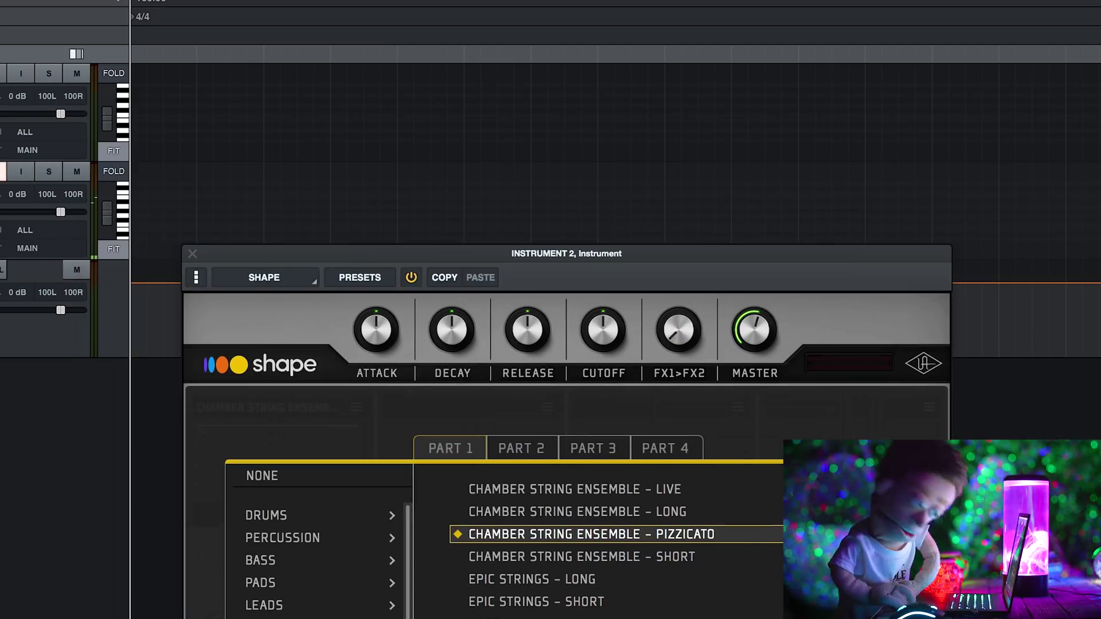
- Record a pizzicato string part as a new MIDI clip on the SHAPE track
key(r)
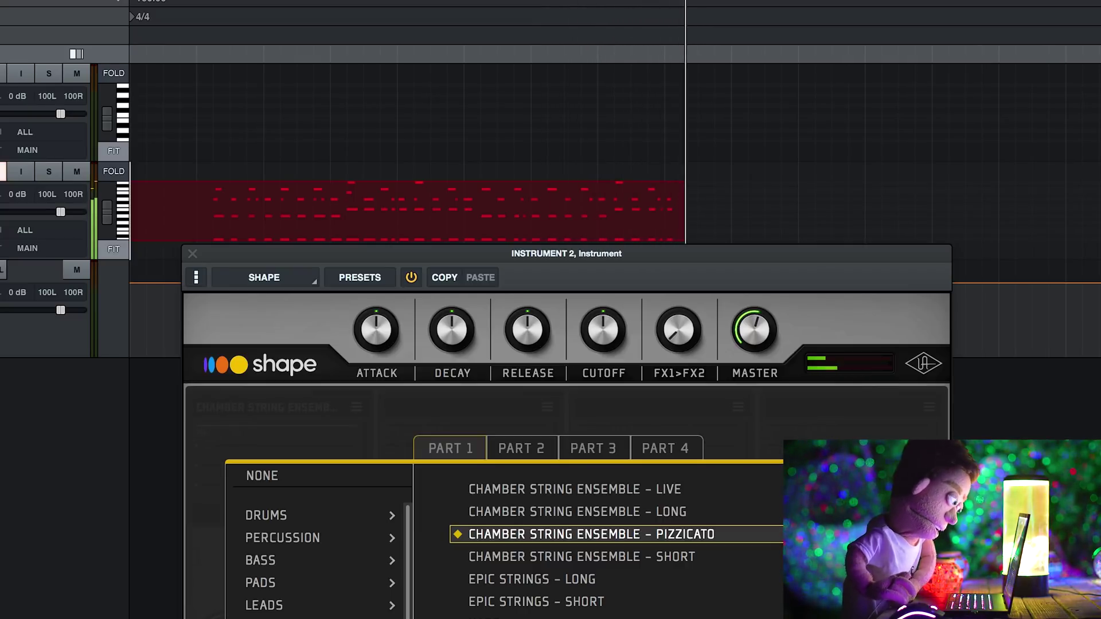
key(space)
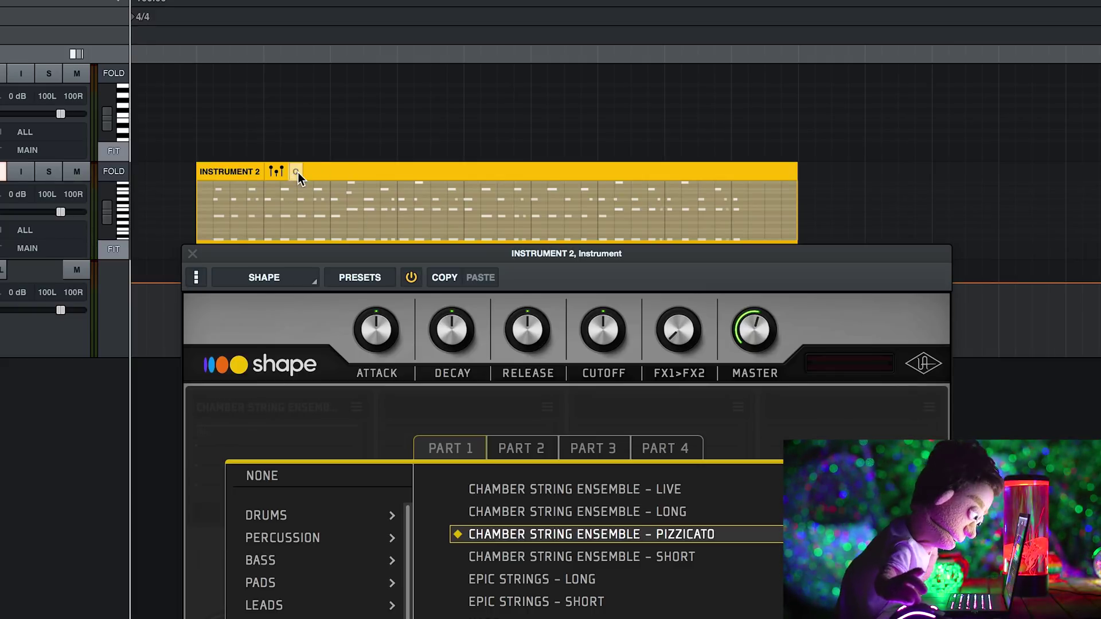
- Quantize the INSTRUMENT 2 clip to a 1/8 grid and play it back
click(295, 172)
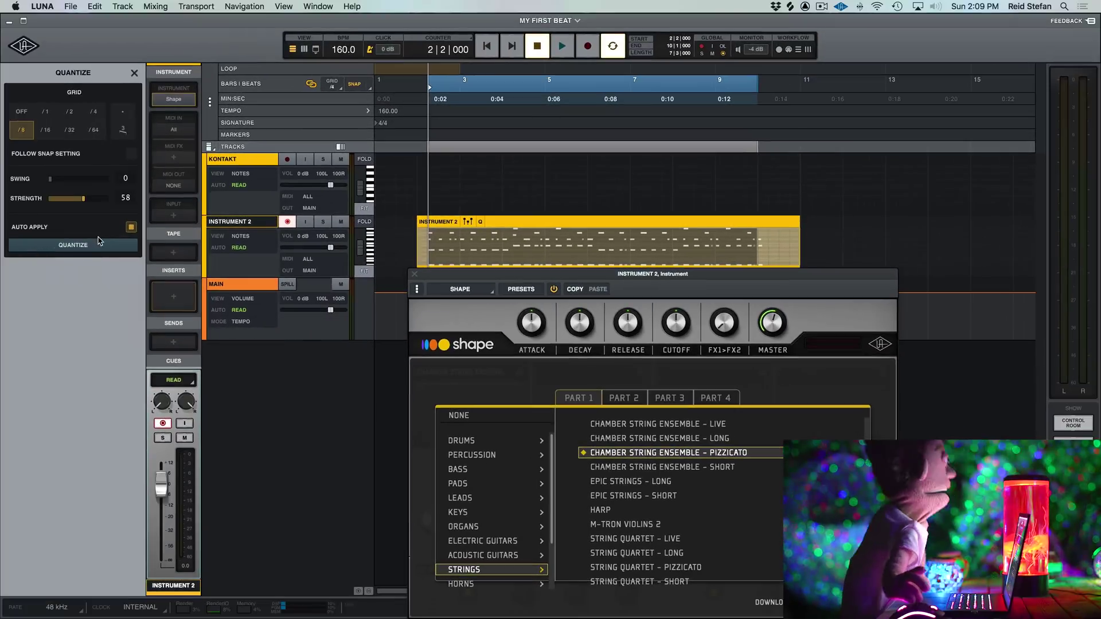
click(87, 250)
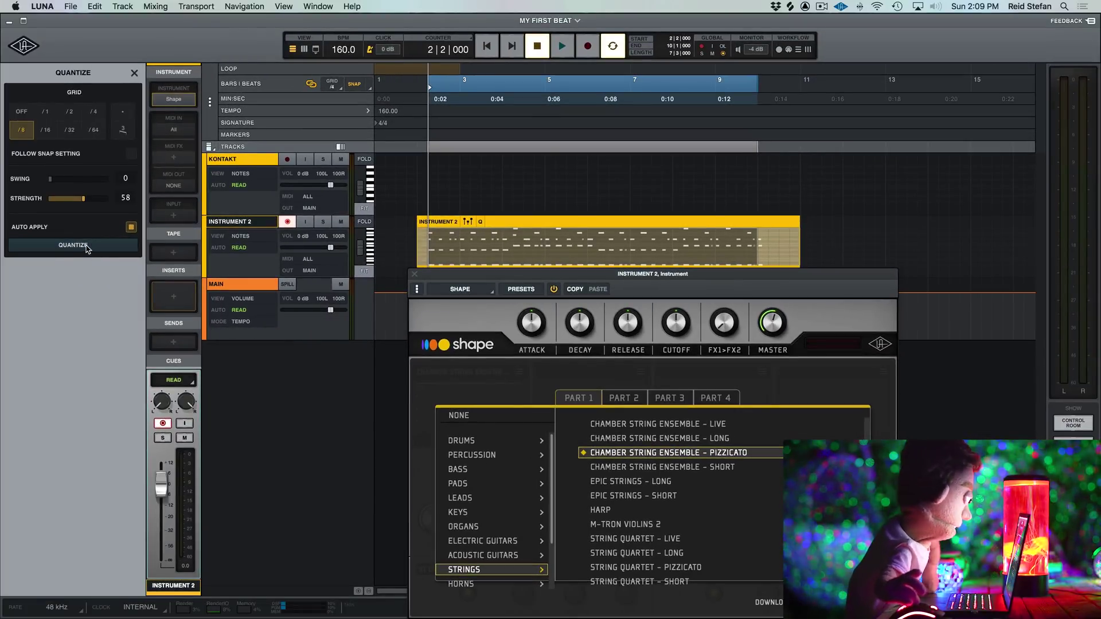
key(space)
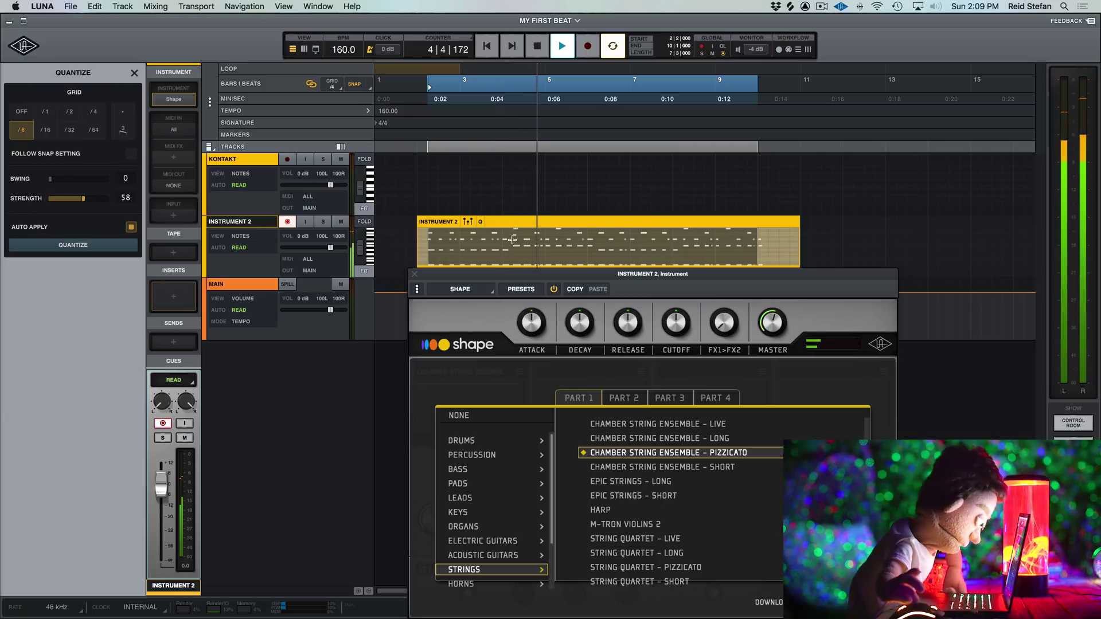
key(space)
- Trim the INSTRUMENT 2 clip so it ends at bar 9
click(515, 241)
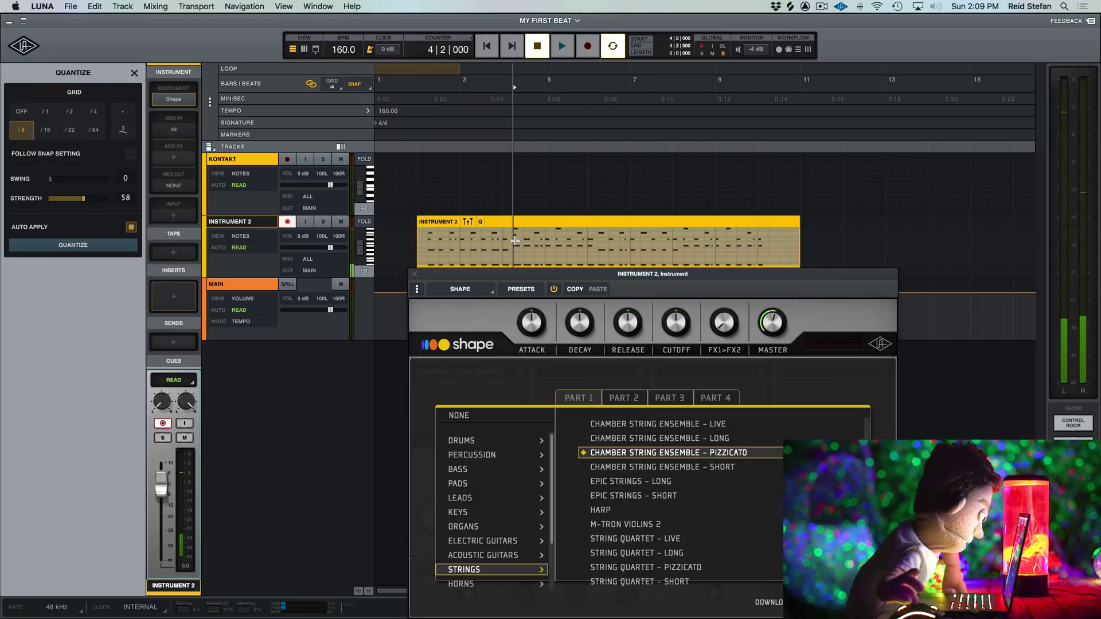
drag(514, 237, 517, 237)
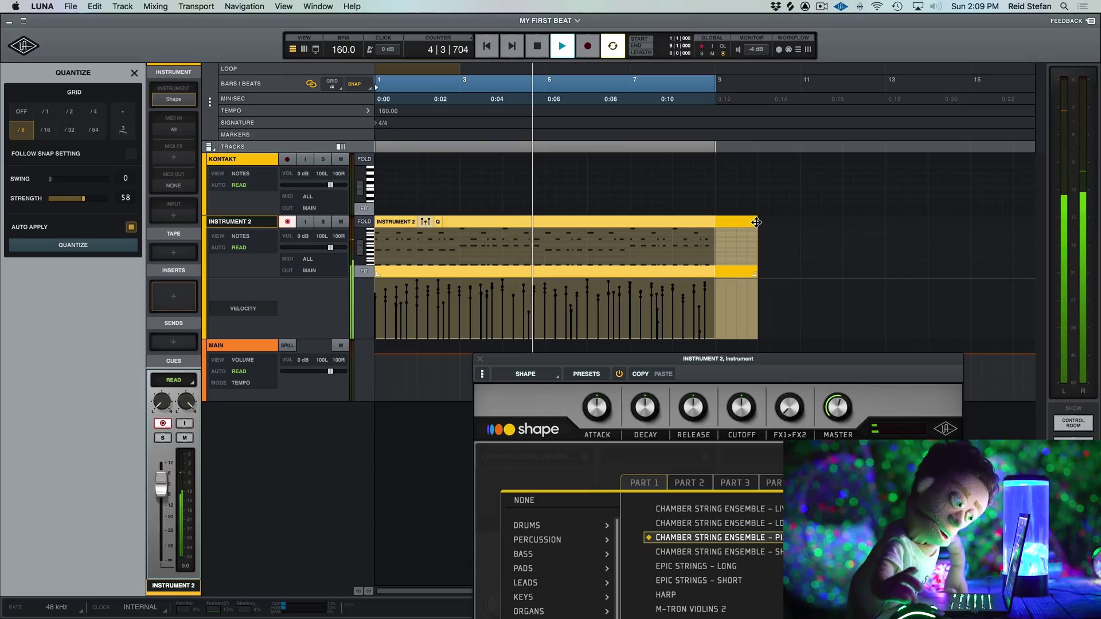
drag(779, 222, 712, 223)
click(689, 226)
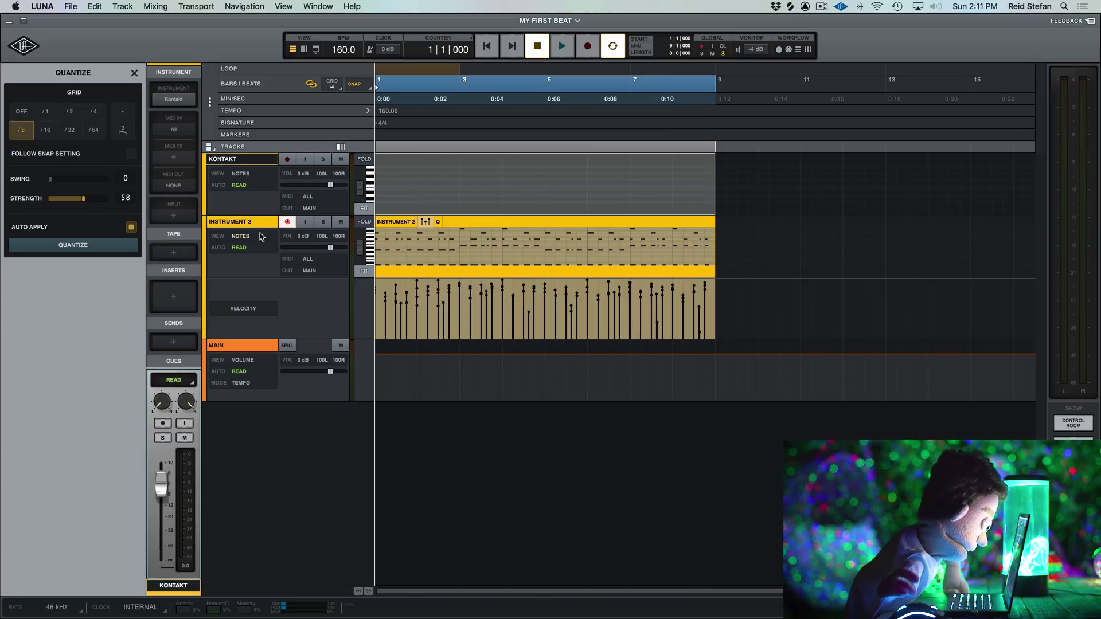
- Duplicate the Instrument 2 track and rename the original track STRING
right_click(256, 227)
mouse_move(285, 331)
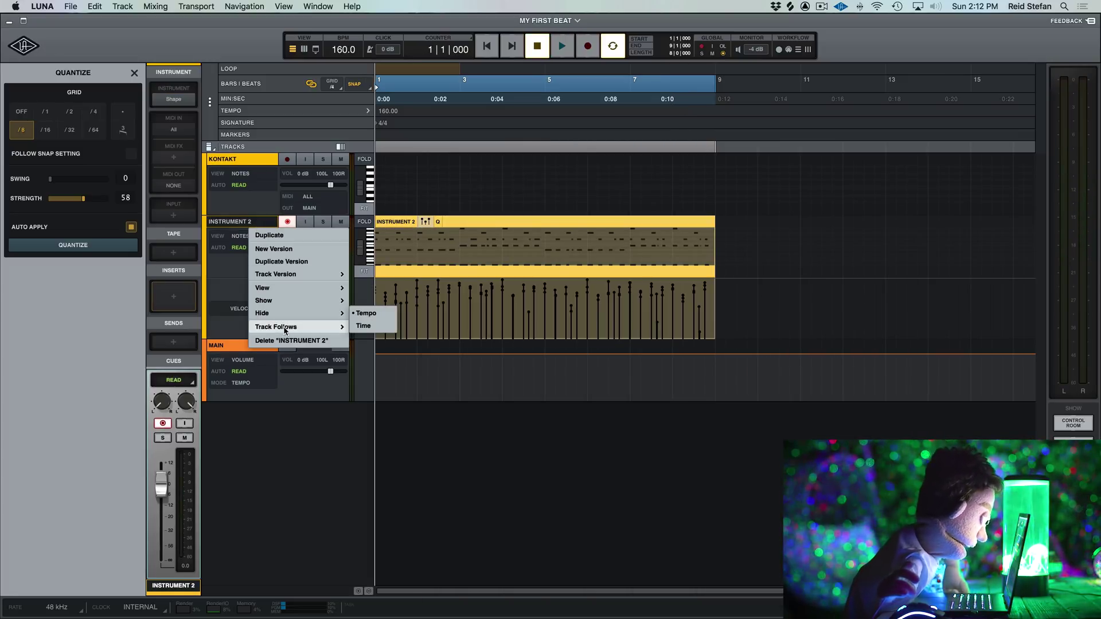
mouse_move(315, 306)
right_click(248, 223)
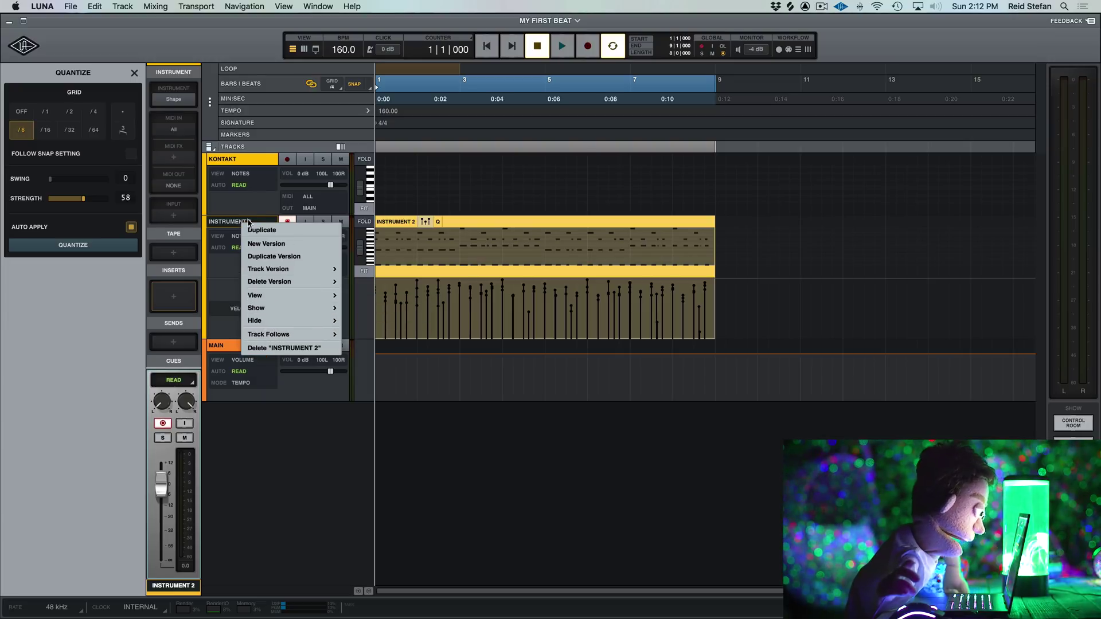
click(253, 230)
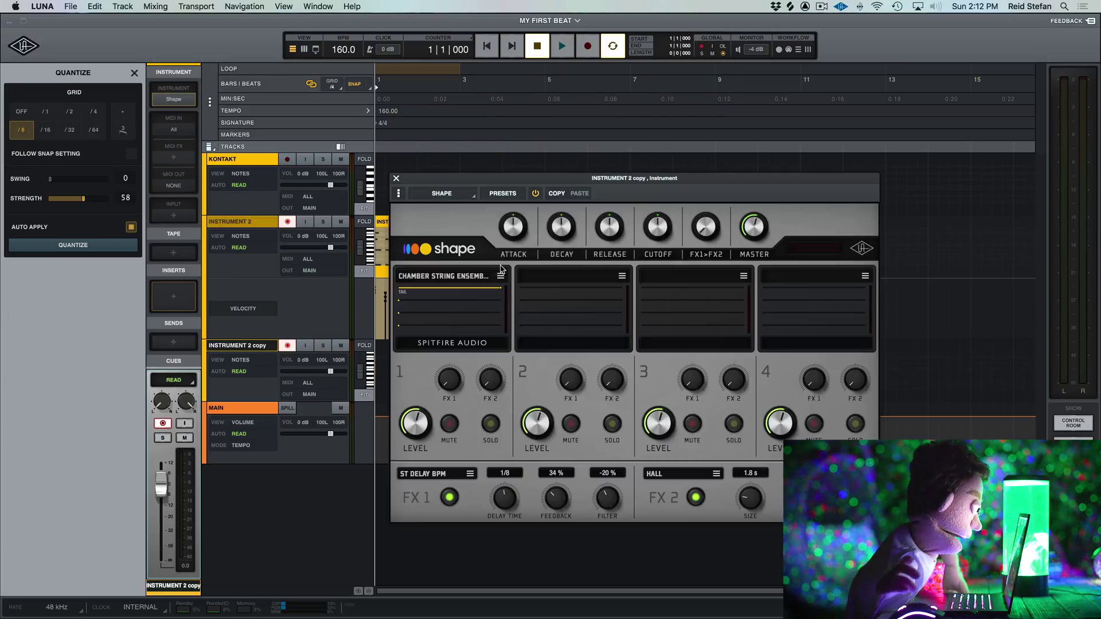
click(500, 281)
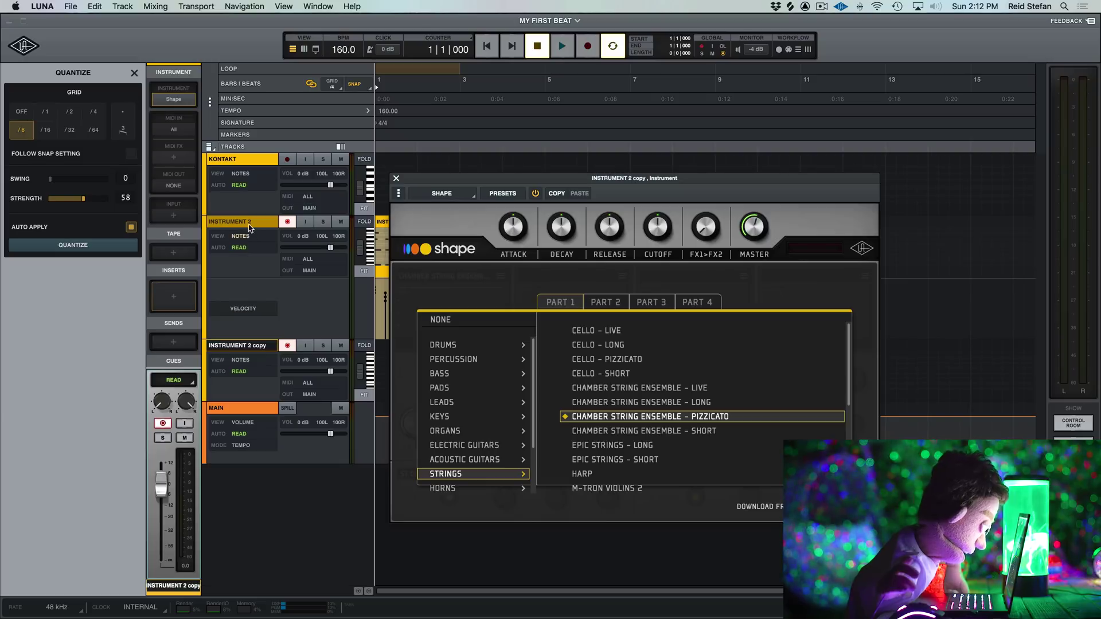
double_click(249, 225)
text(S)
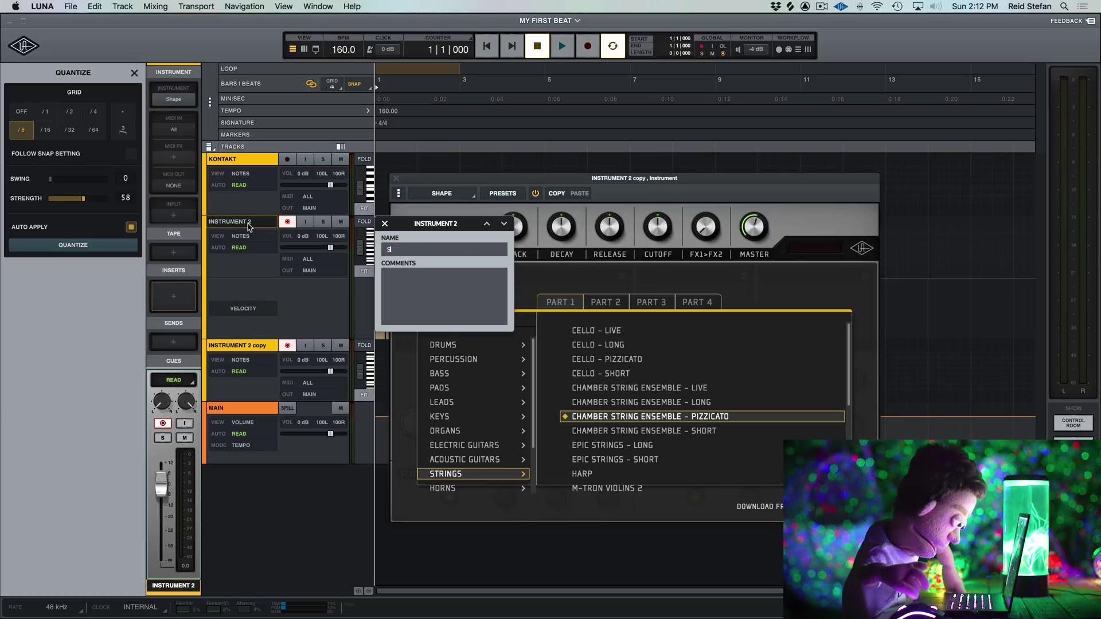
text(TRING)
key(Return)
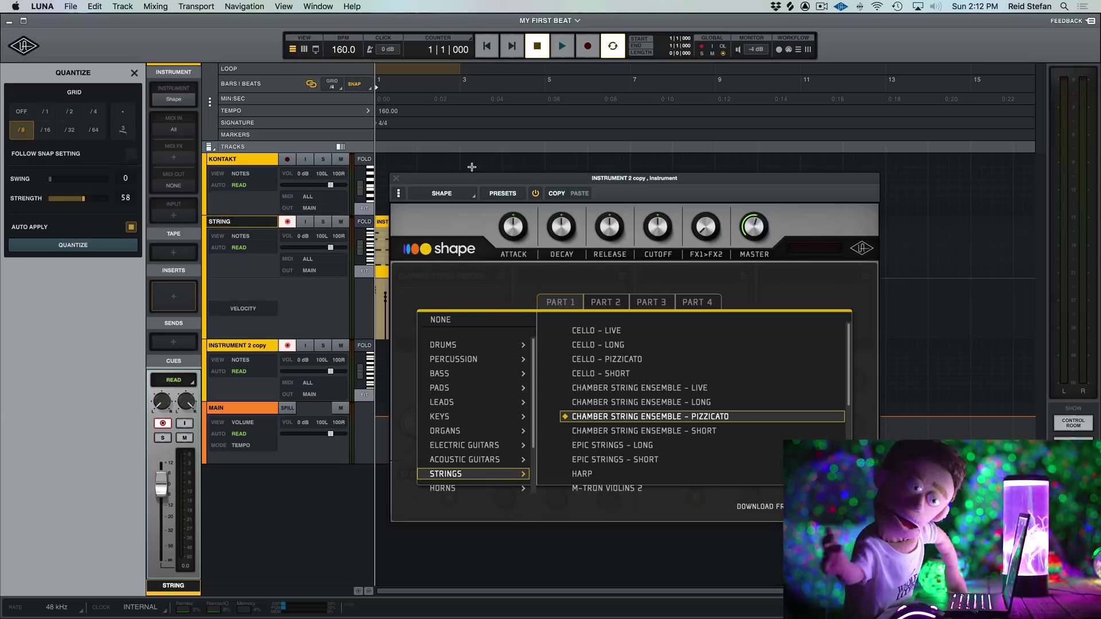
- Load the M-TRON FLUTE woodwind preset into Shape on the INSTRUMENT 2 copy track
drag(459, 183, 462, 167)
scroll(486, 456, down, 3)
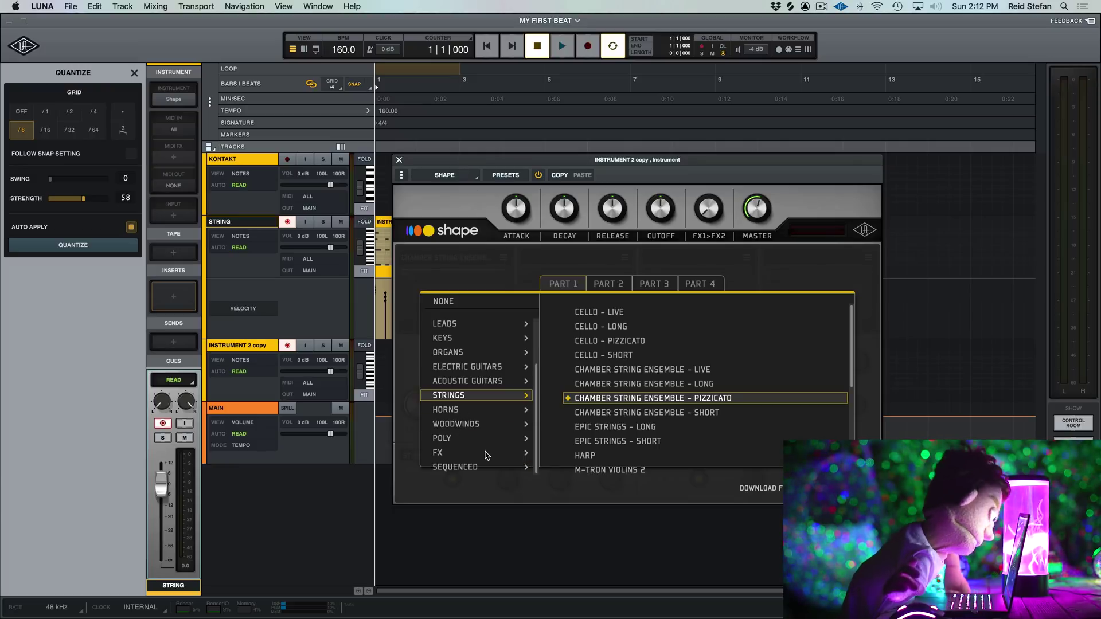
scroll(486, 454, up, 2)
scroll(486, 455, down, 2)
click(455, 423)
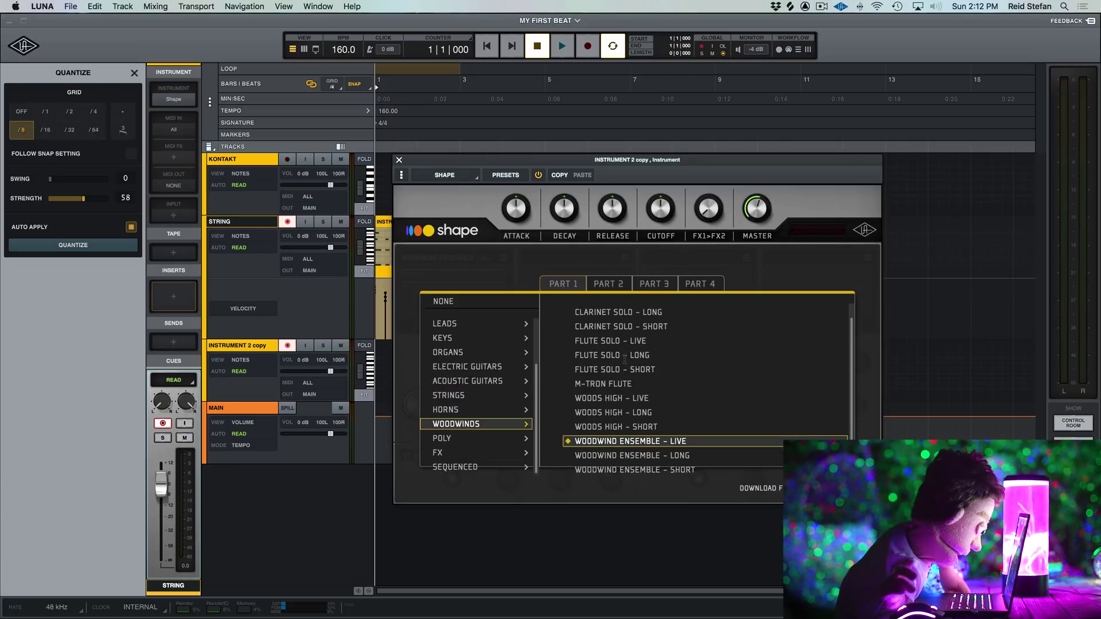
click(624, 356)
click(615, 382)
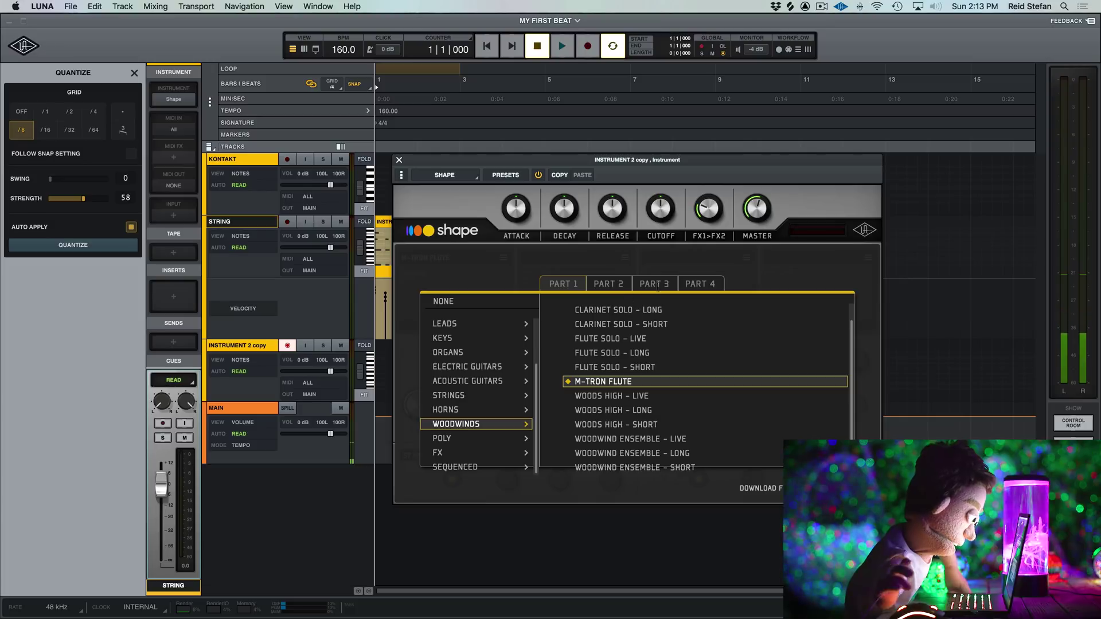
- Add ShaperBox 2 to STRING's Insert 1 and record an eight-bar flute part through bar 9
click(405, 259)
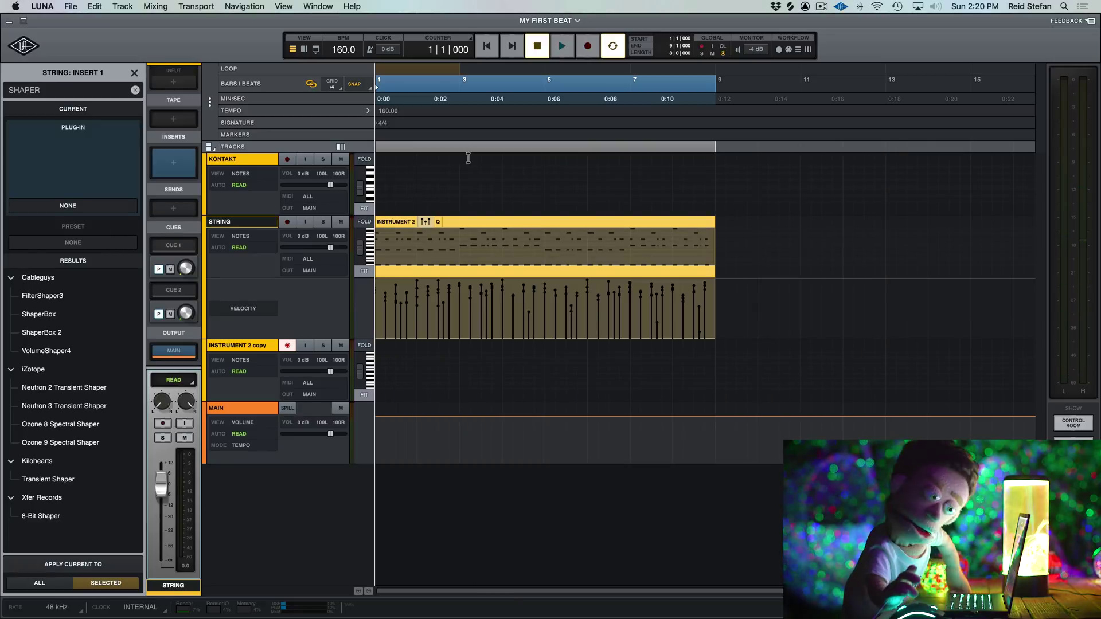
key(r)
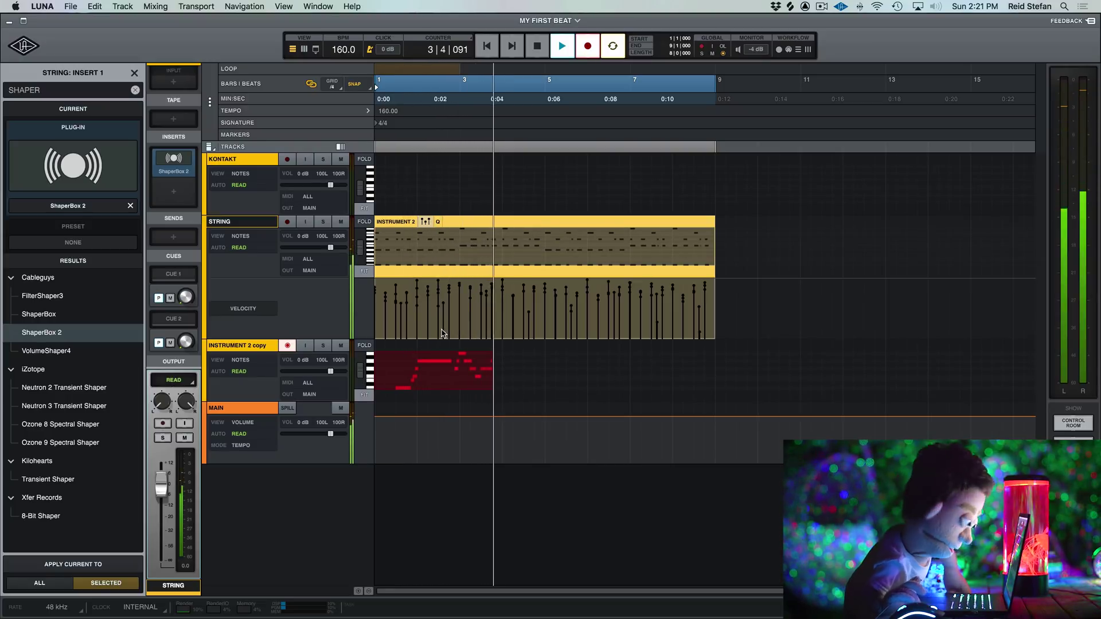
key(r)
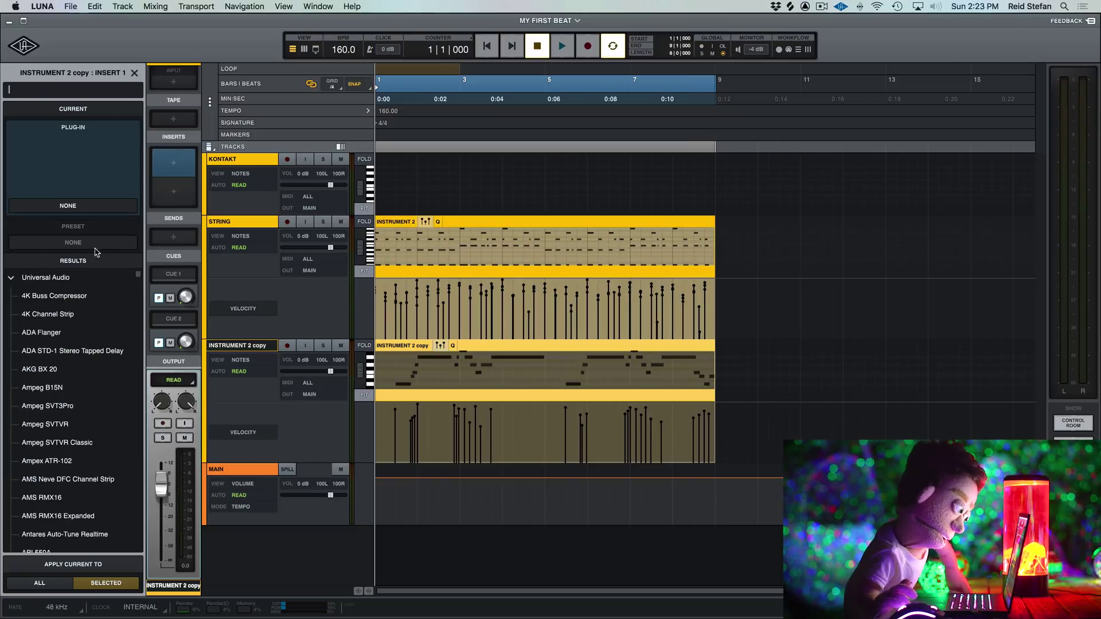
- Insert an EMT 250 reverb on the INSTRUMENT 2 copy track with its mix nearly fully wet
text(emt)
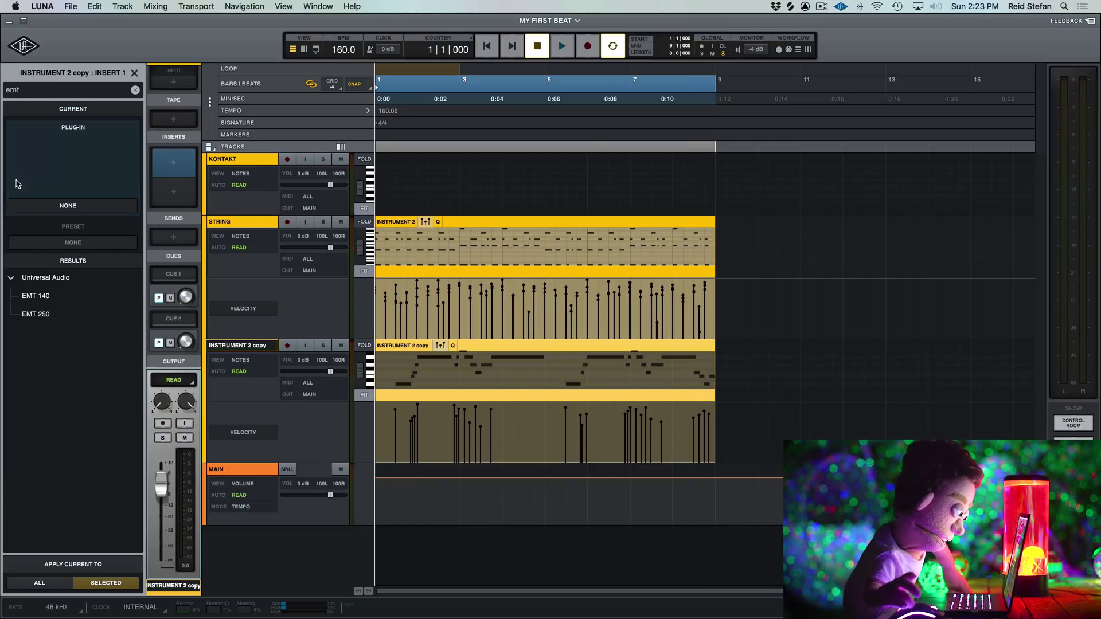
double_click(39, 313)
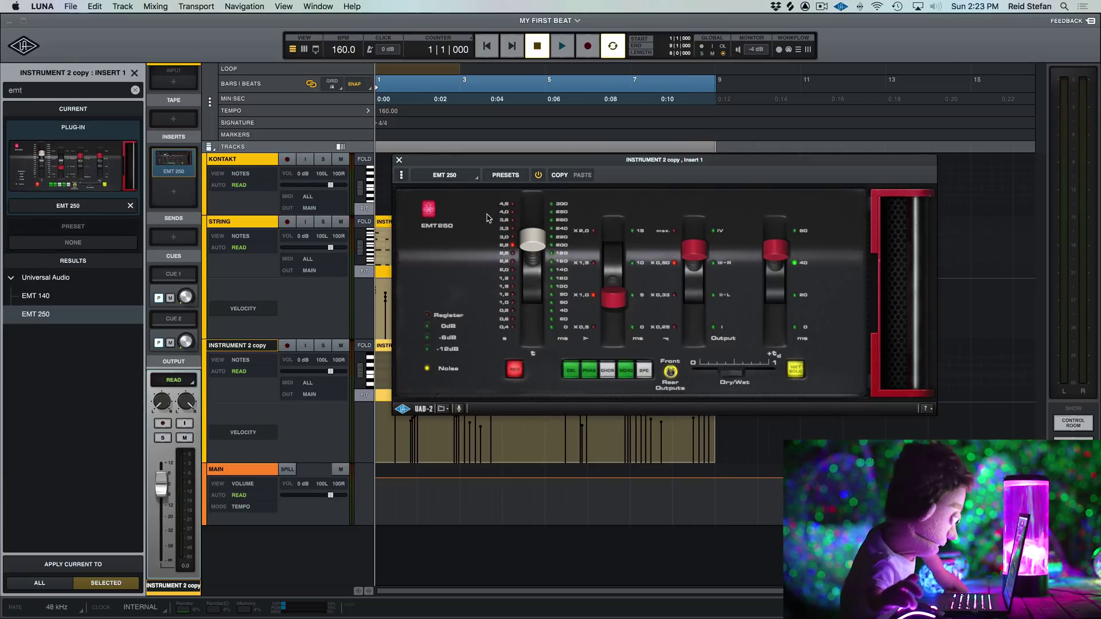
key(space)
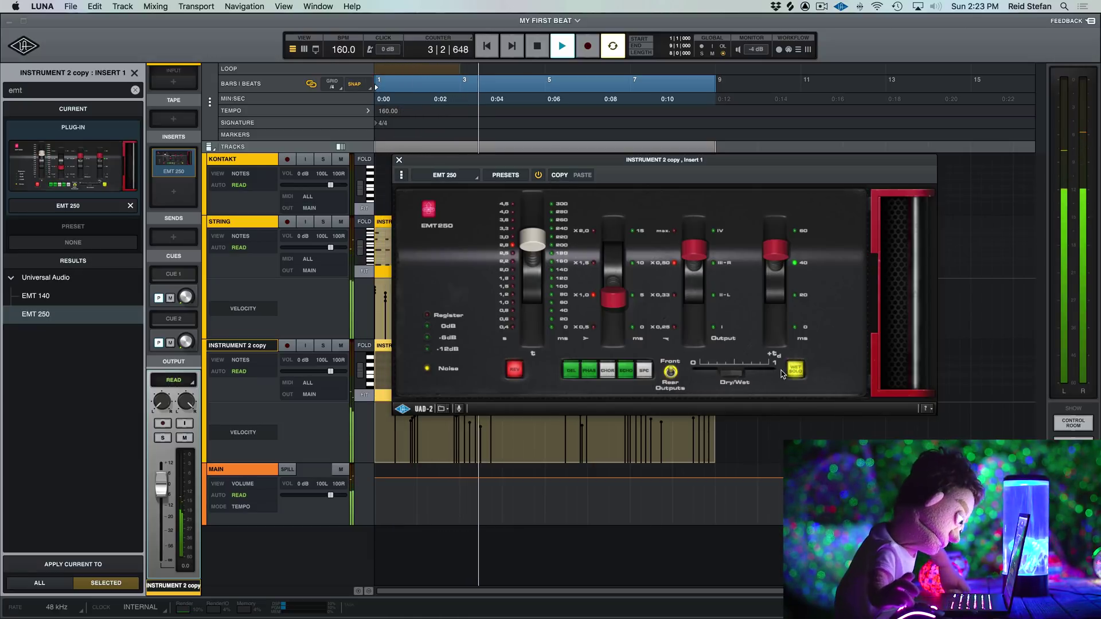
drag(731, 372, 767, 373)
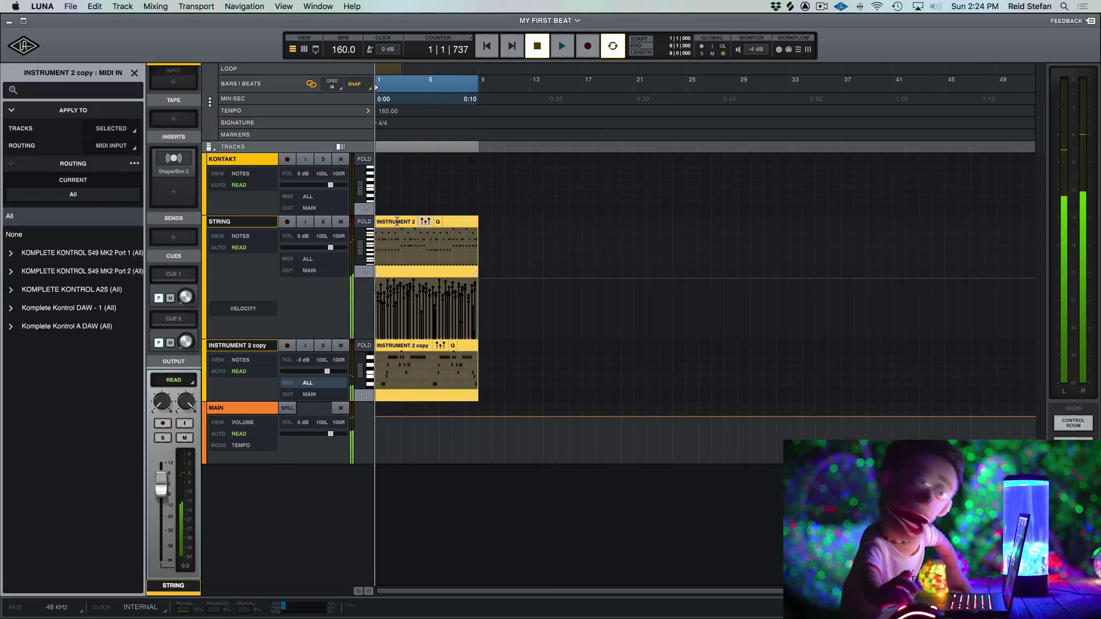
- Duplicate the string and flute clips to fill bars 9–17, then play from bar 7
key(super+d)
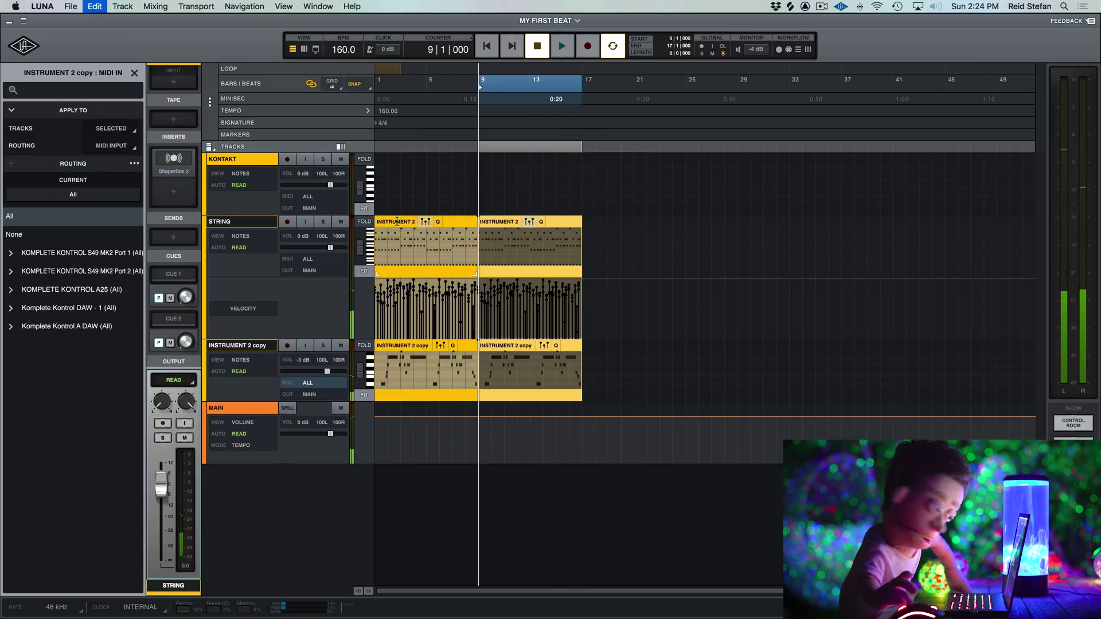
key(space)
key(space)
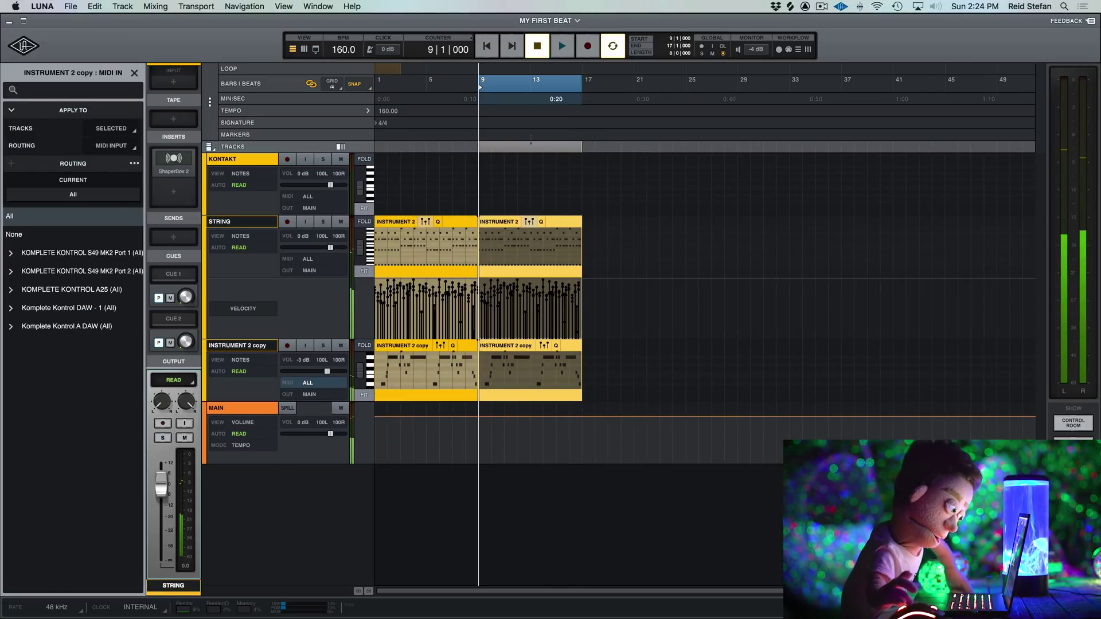
click(479, 82)
key(Return)
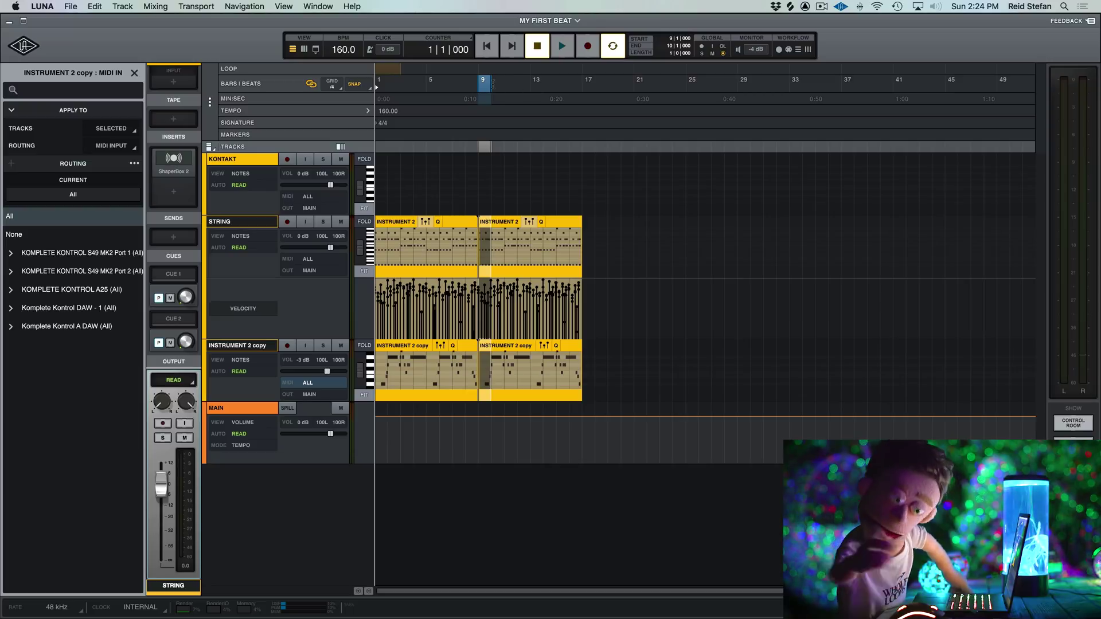
click(462, 85)
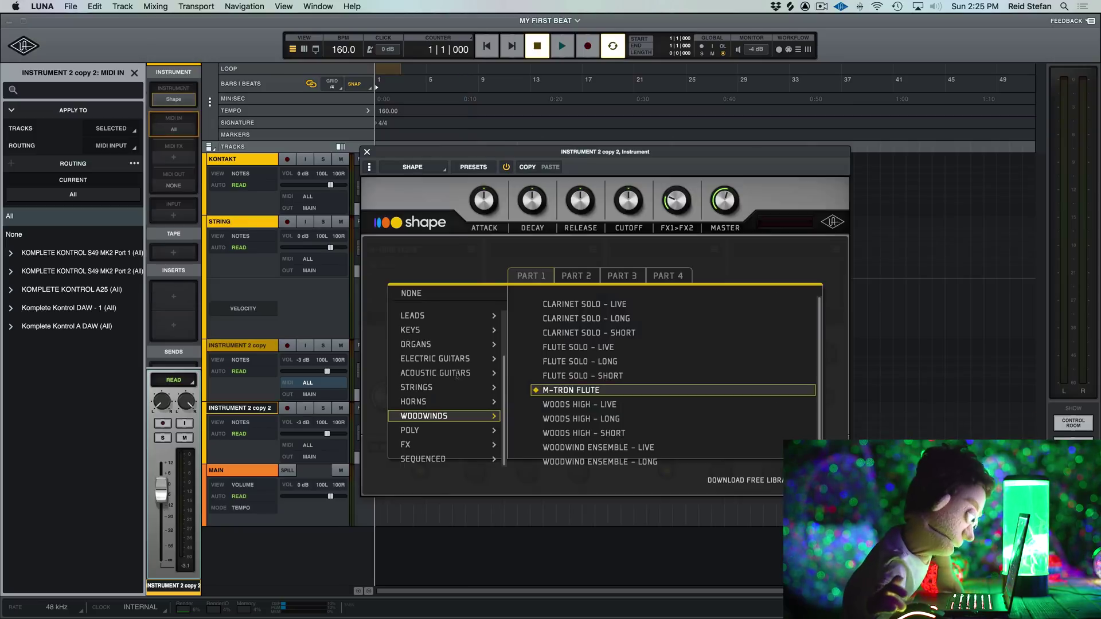
- Record a percussion part on INSTRUMENT 2 copy 2 and repeat the clip over bars 9–17
scroll(457, 376, up, 3)
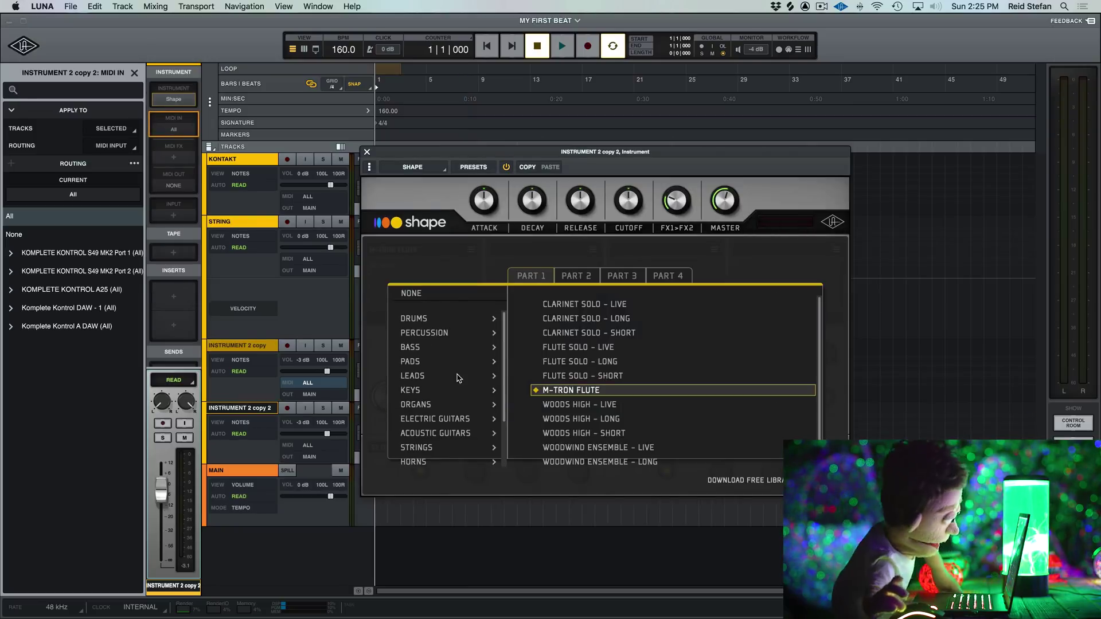
click(441, 333)
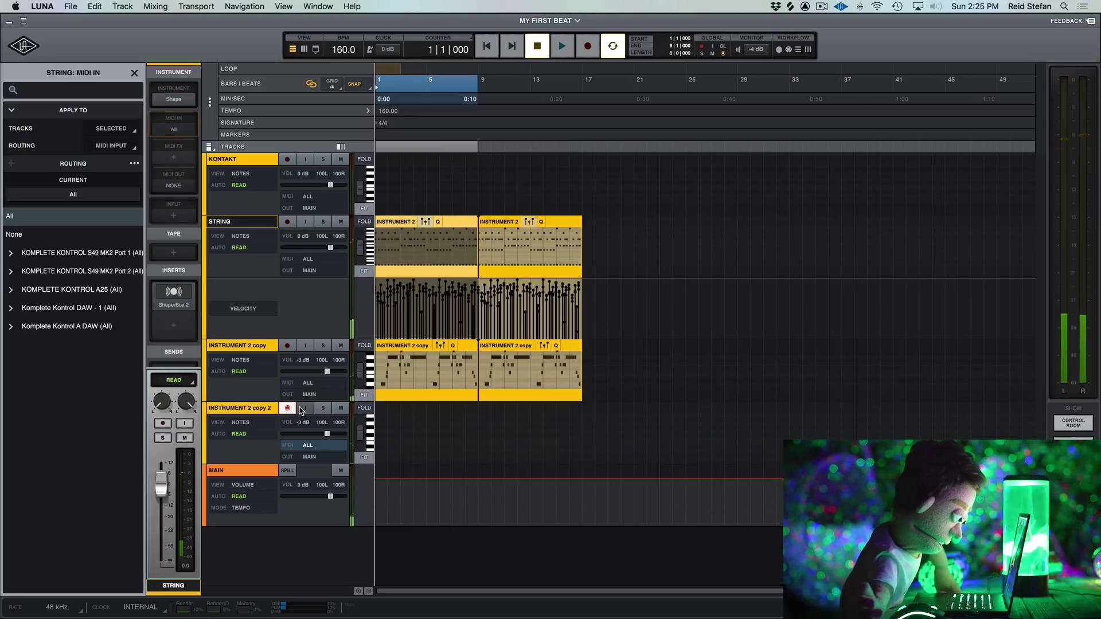
key(space)
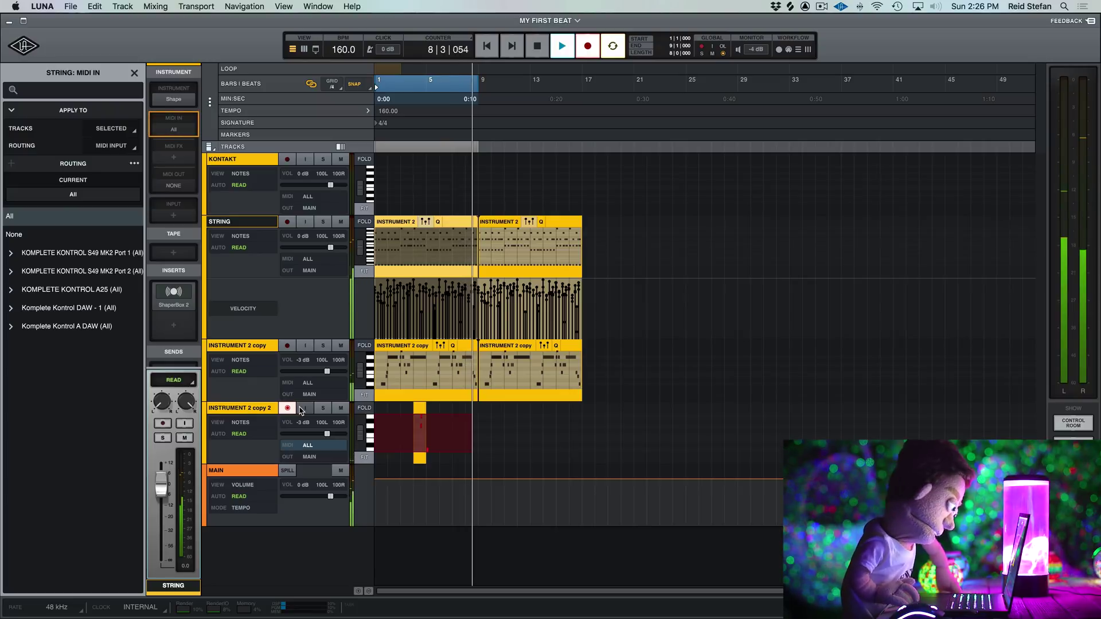
key(space)
click(471, 412)
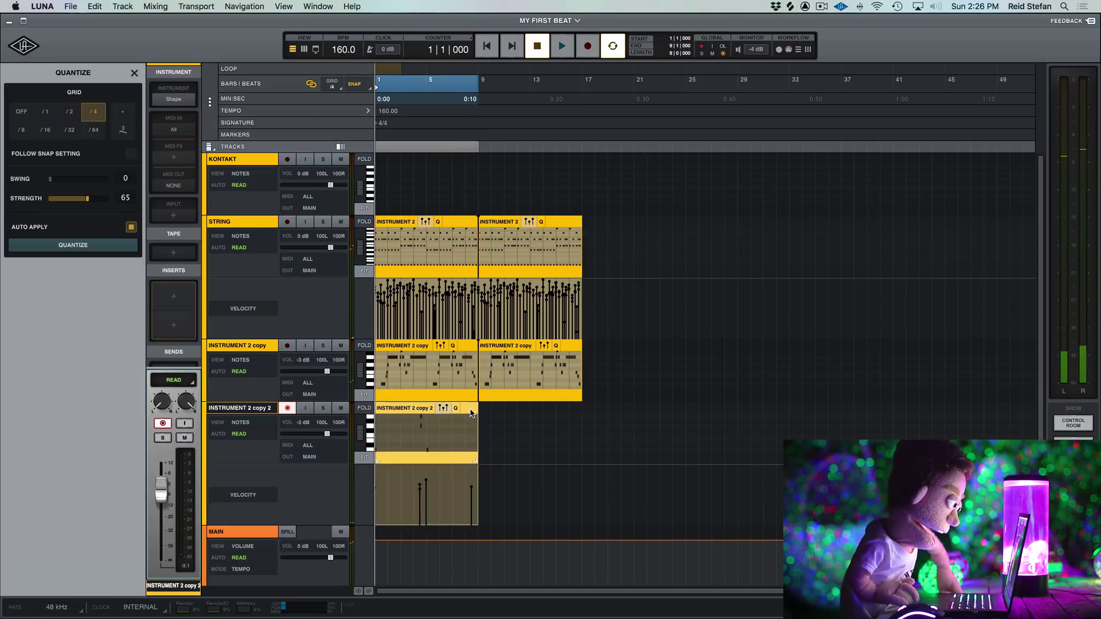
key(super+d)
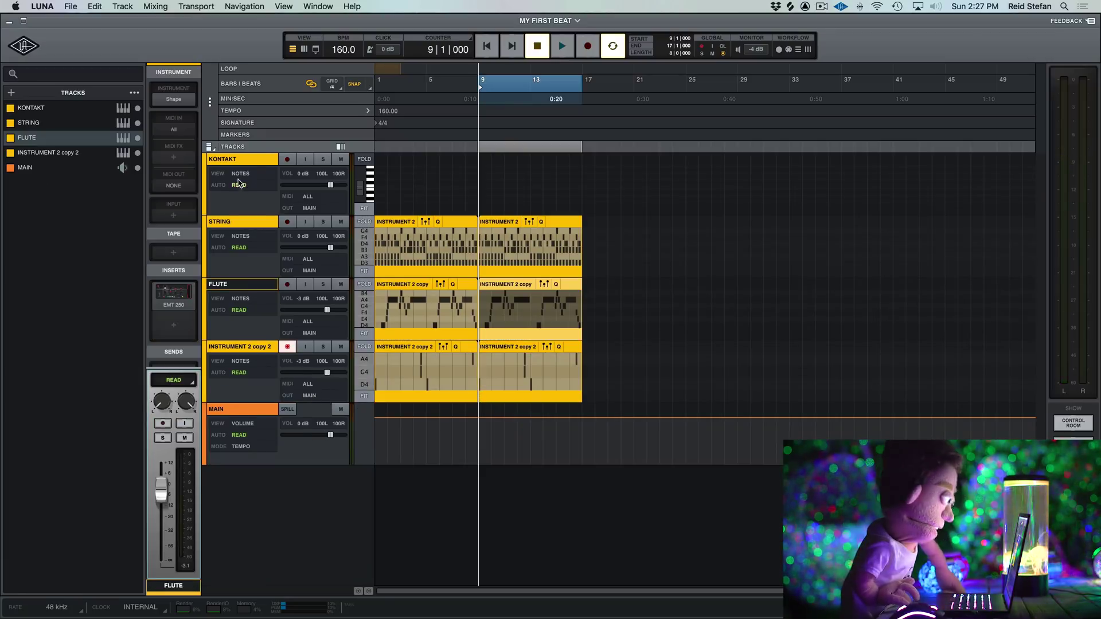
- Load Hats - Urban Beets 4 into Kontakt and start recording a hi-hat pattern on KONTAKT
click(235, 160)
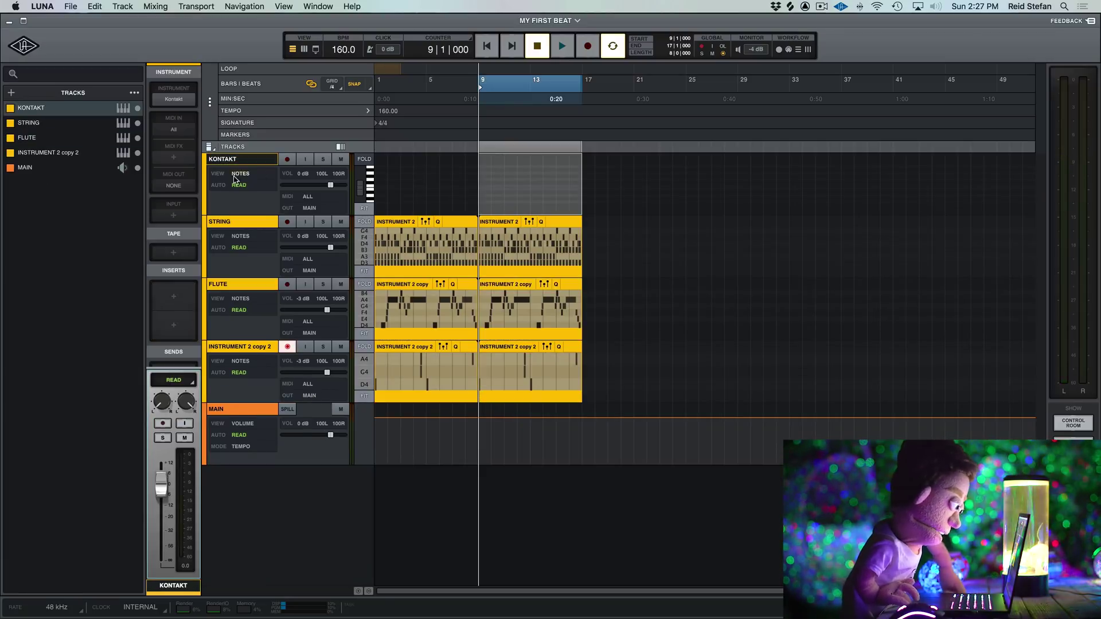
click(173, 98)
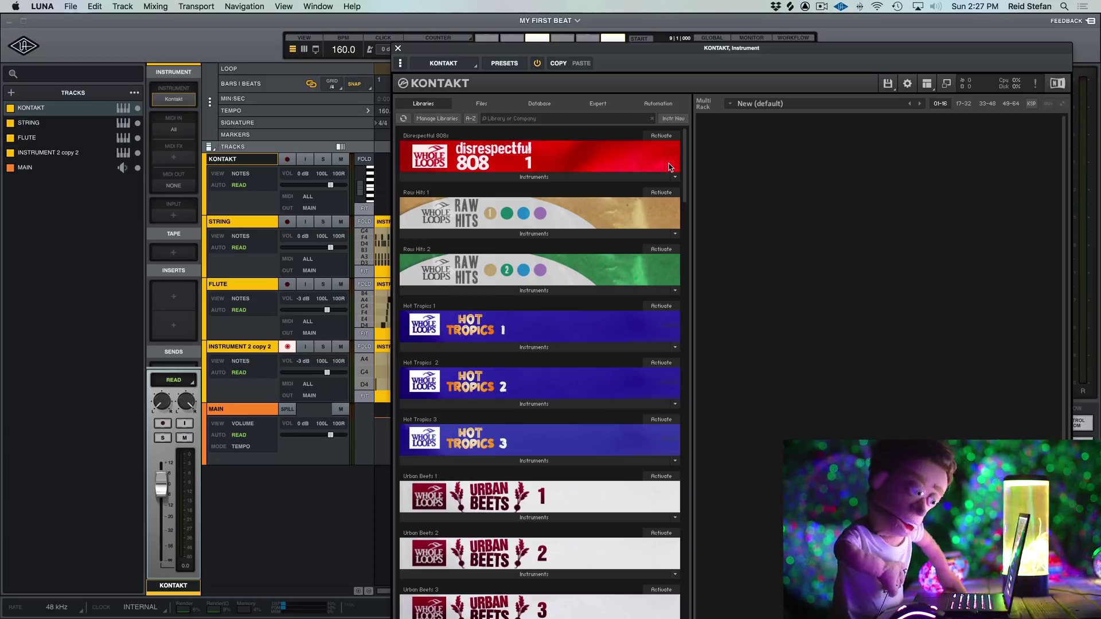
scroll(688, 181, down, 5)
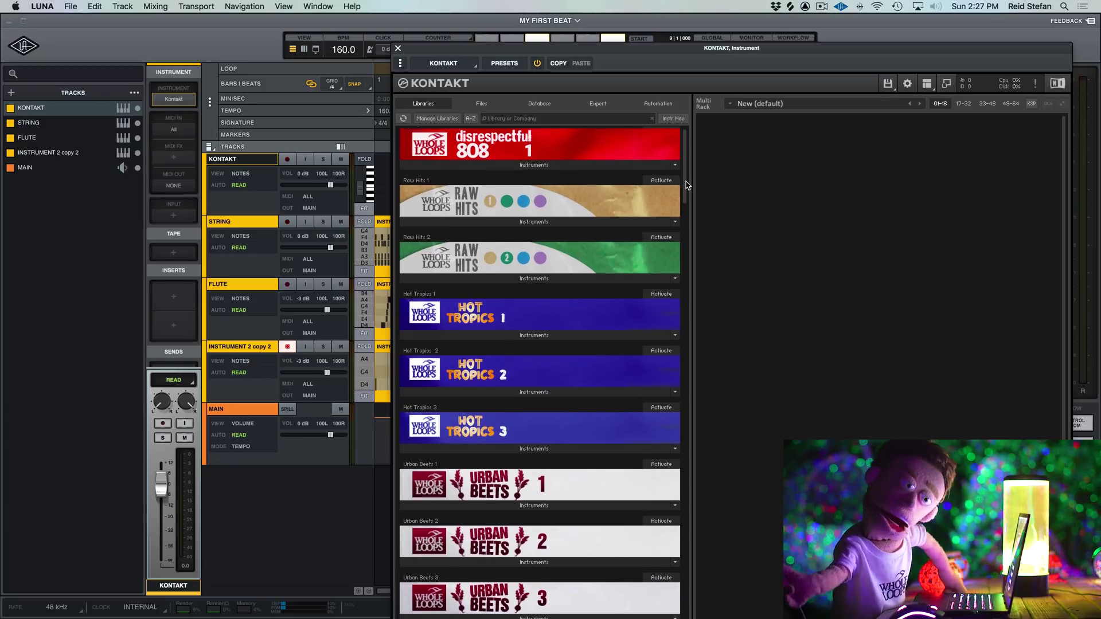
scroll(690, 197, up, 3)
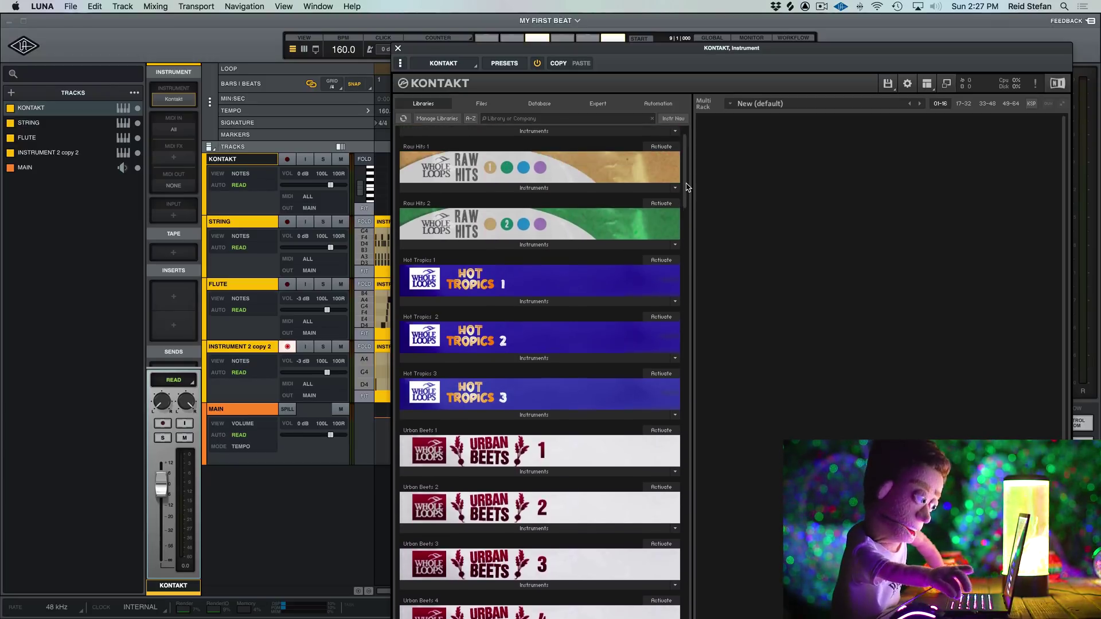
scroll(536, 537, down, 10)
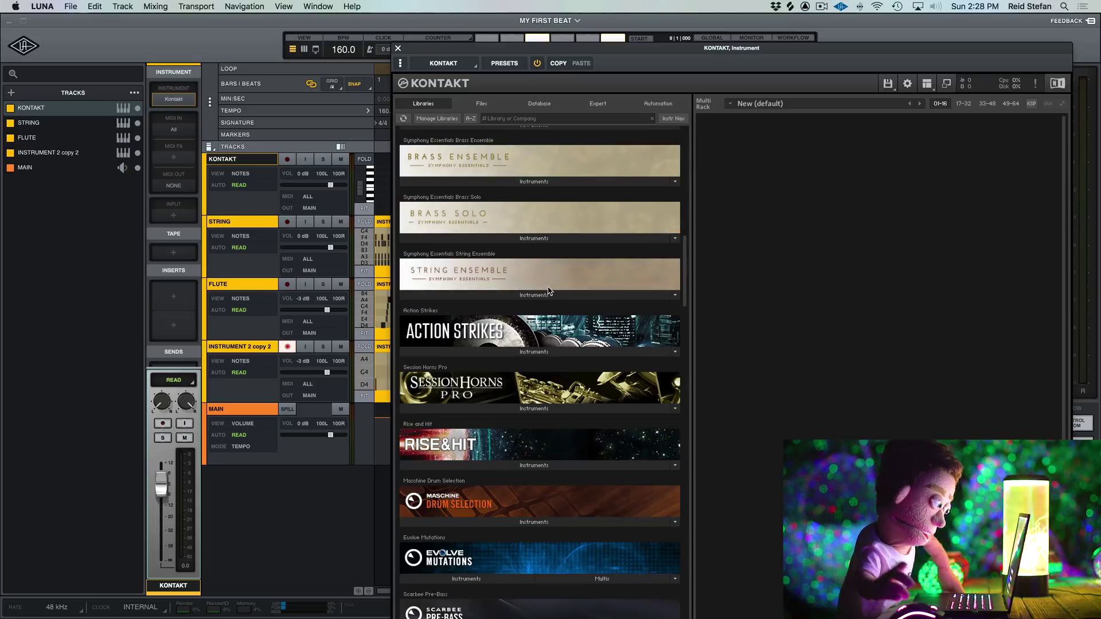
scroll(552, 297, up, 7)
double_click(451, 330)
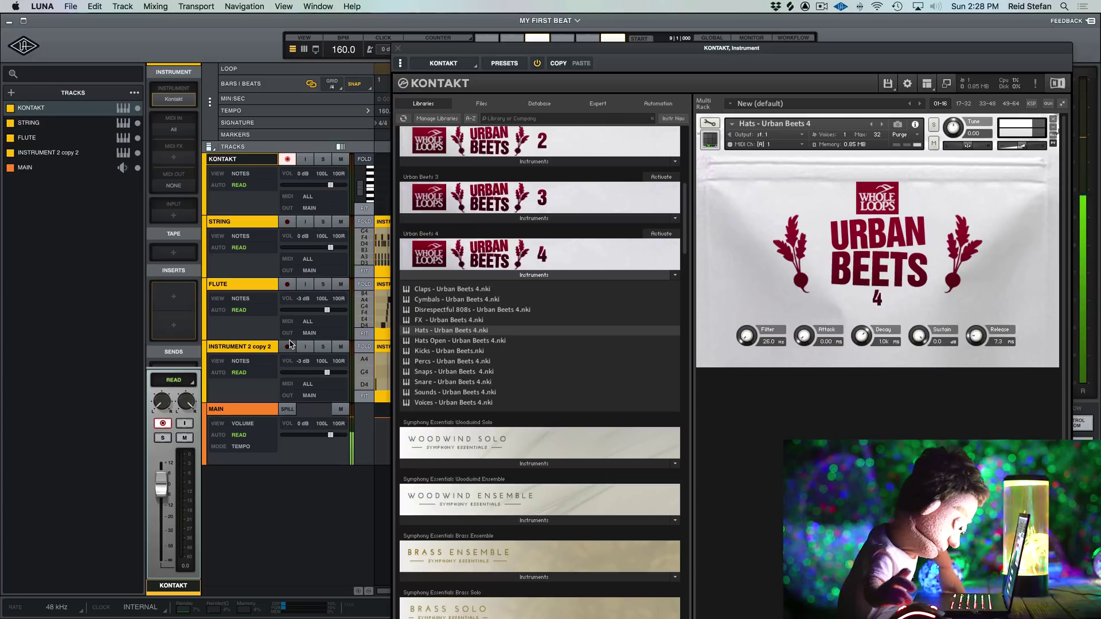
key(super+w)
key(space)
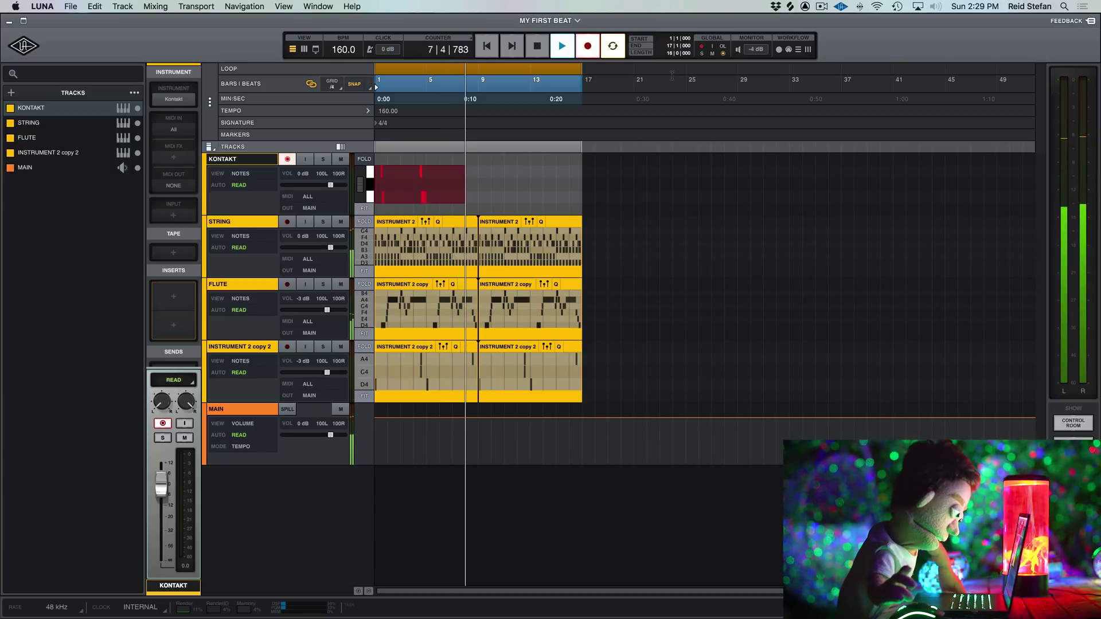
- Stop recording, duplicate the HI HATS 1 track and rename the copy CLAPS
key(space)
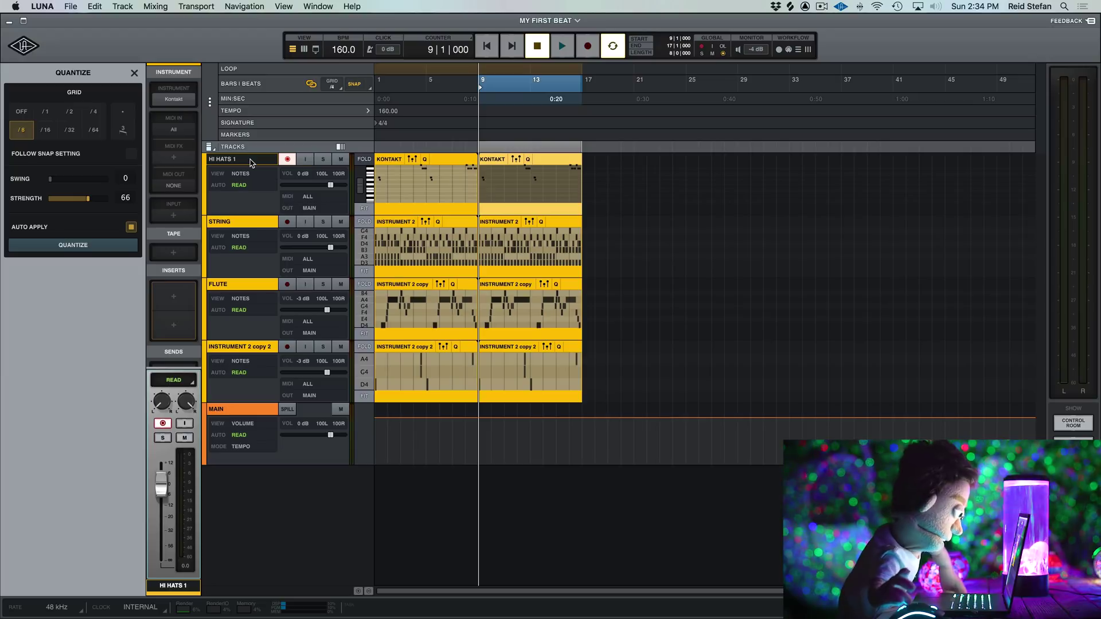
right_click(255, 162)
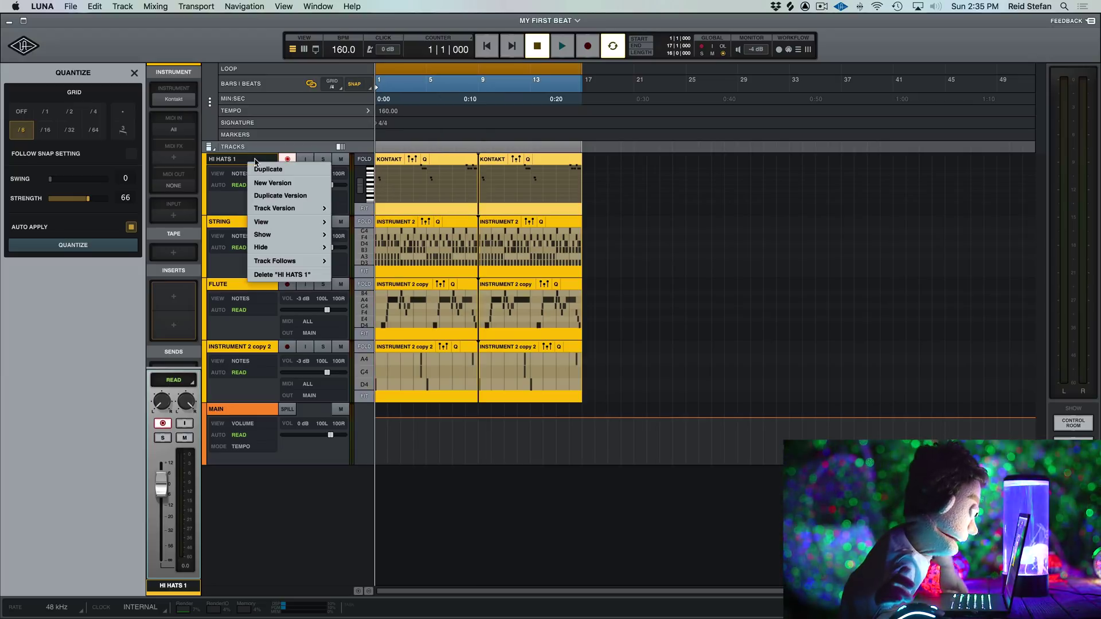
click(286, 169)
double_click(245, 222)
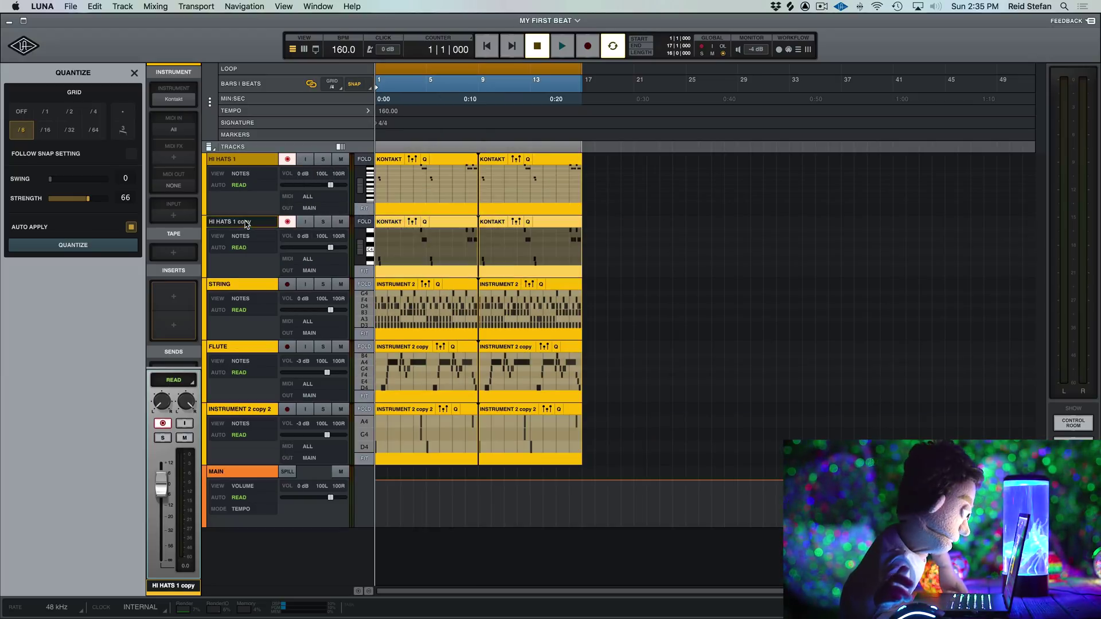
click(259, 161)
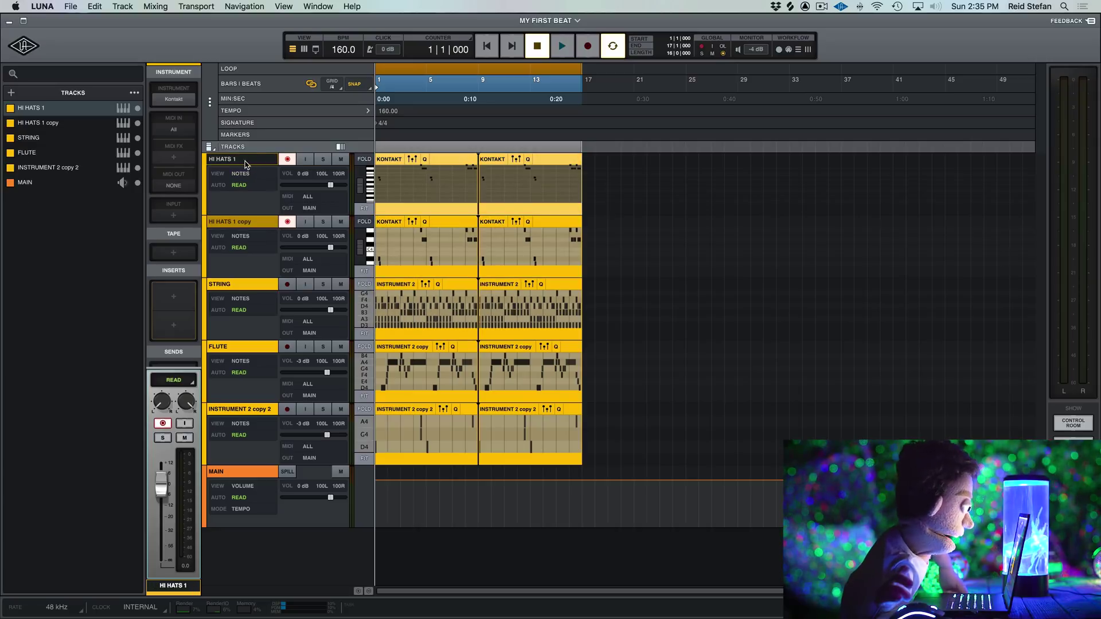
- Colour both HI HATS 1 and CLAPS red and delete the copied clips from CLAPS
click(205, 177)
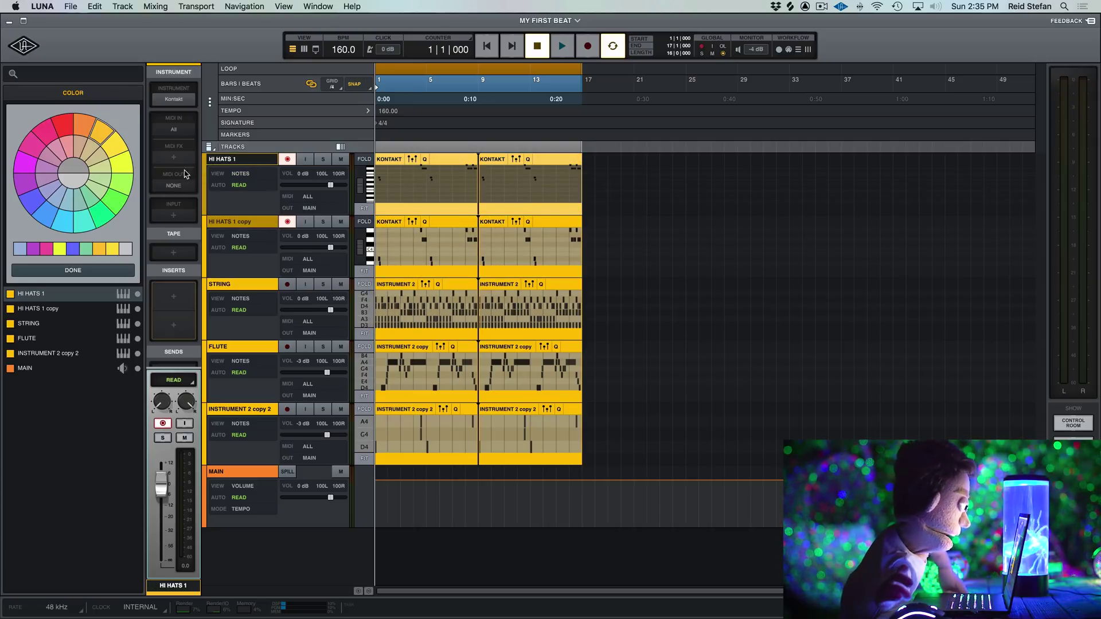
click(67, 129)
click(204, 243)
click(65, 130)
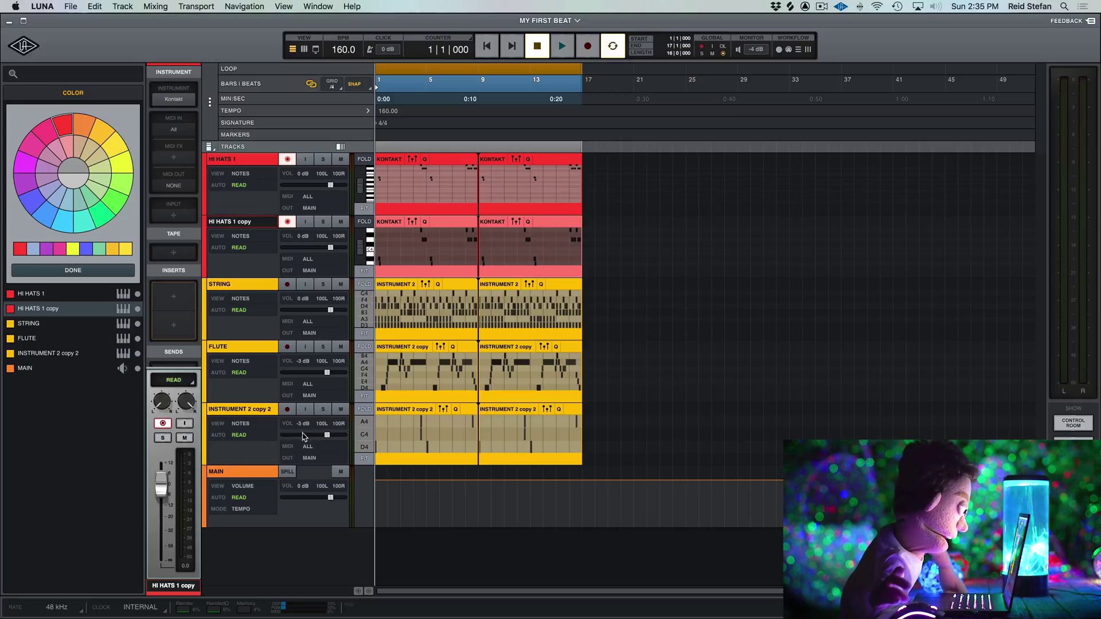
click(205, 488)
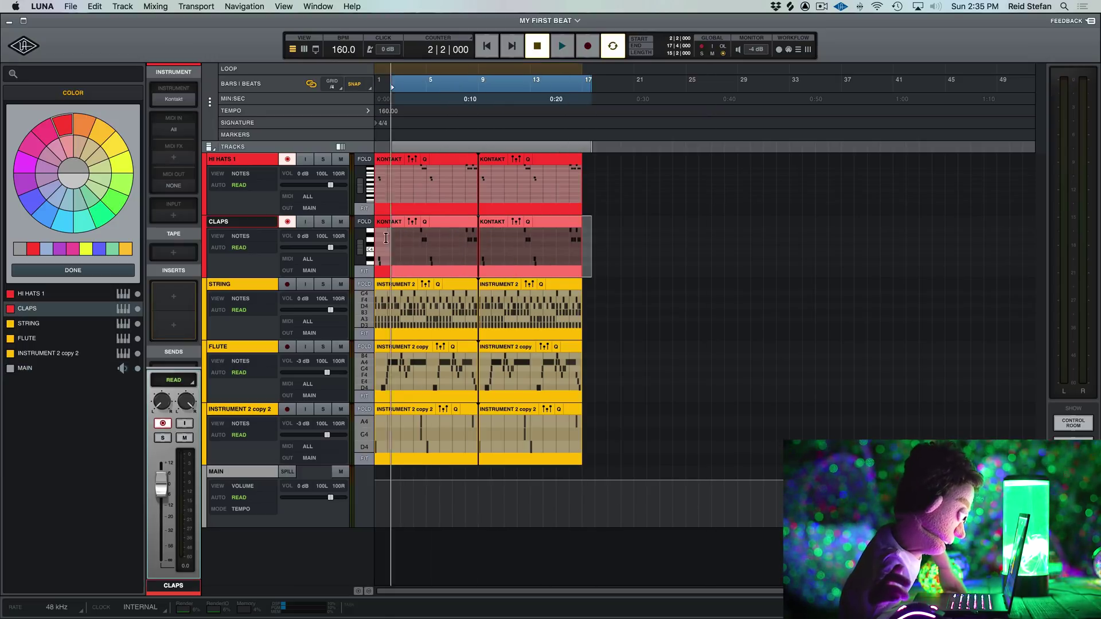
key(Delete)
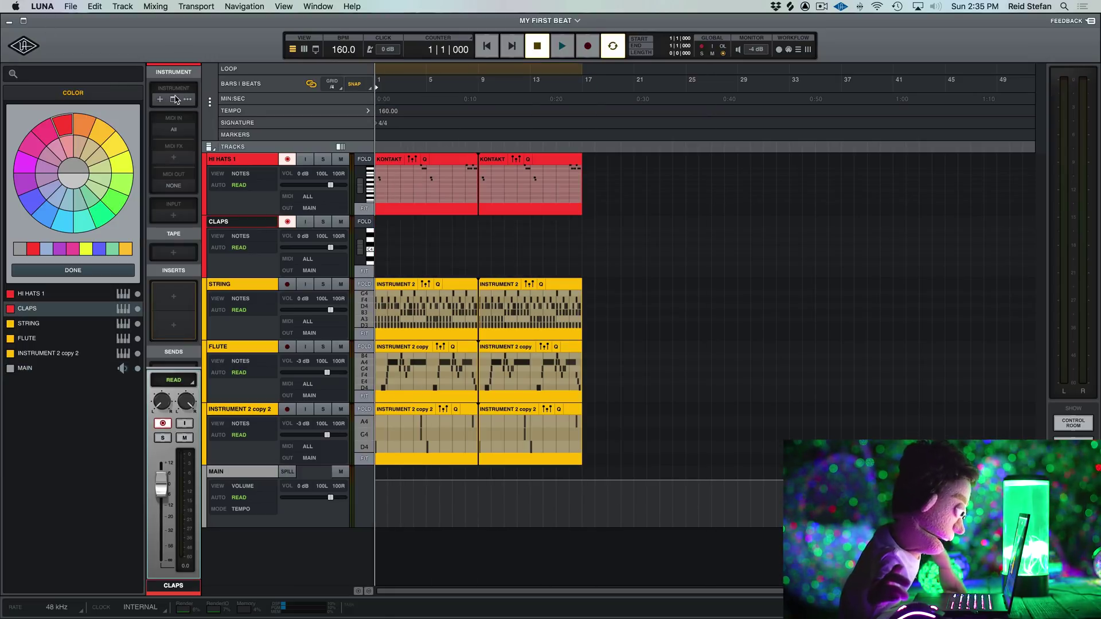
- Load Claps - Urban Beets 4 into the CLAPS Kontakt and start recording a clap part
click(175, 99)
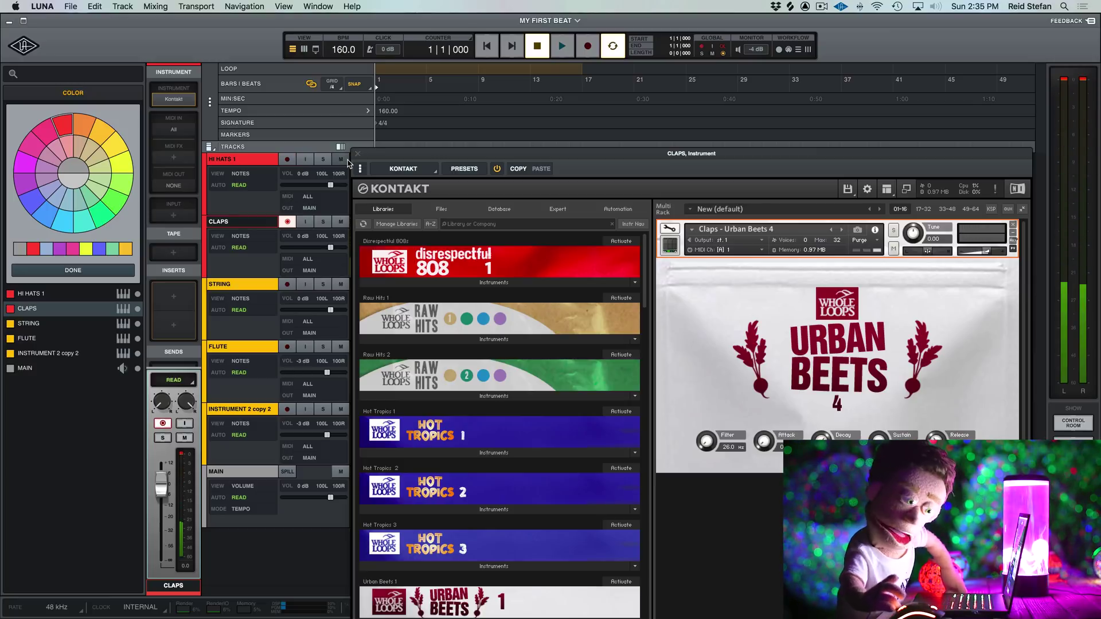
click(358, 153)
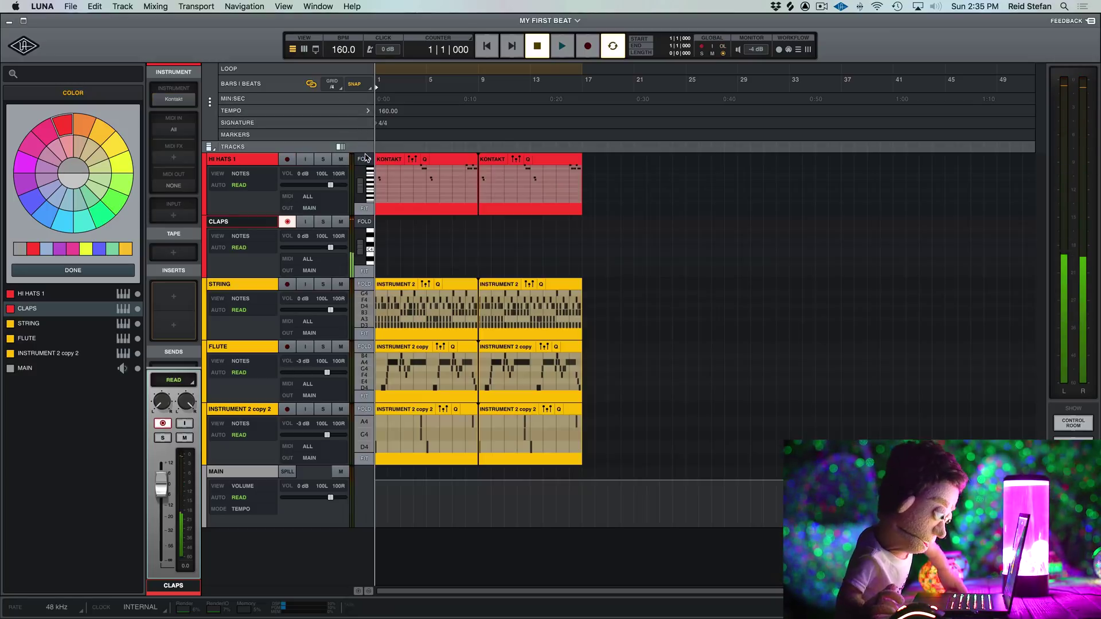
key(r)
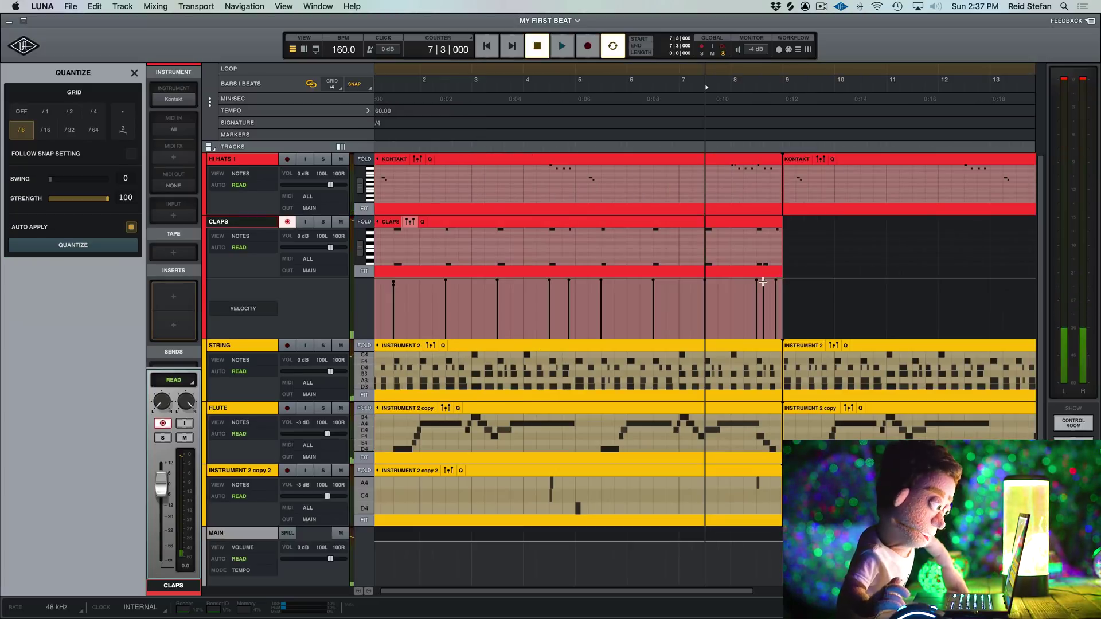
- Repeat the clap clip so it also covers bars 9–17
click(762, 282)
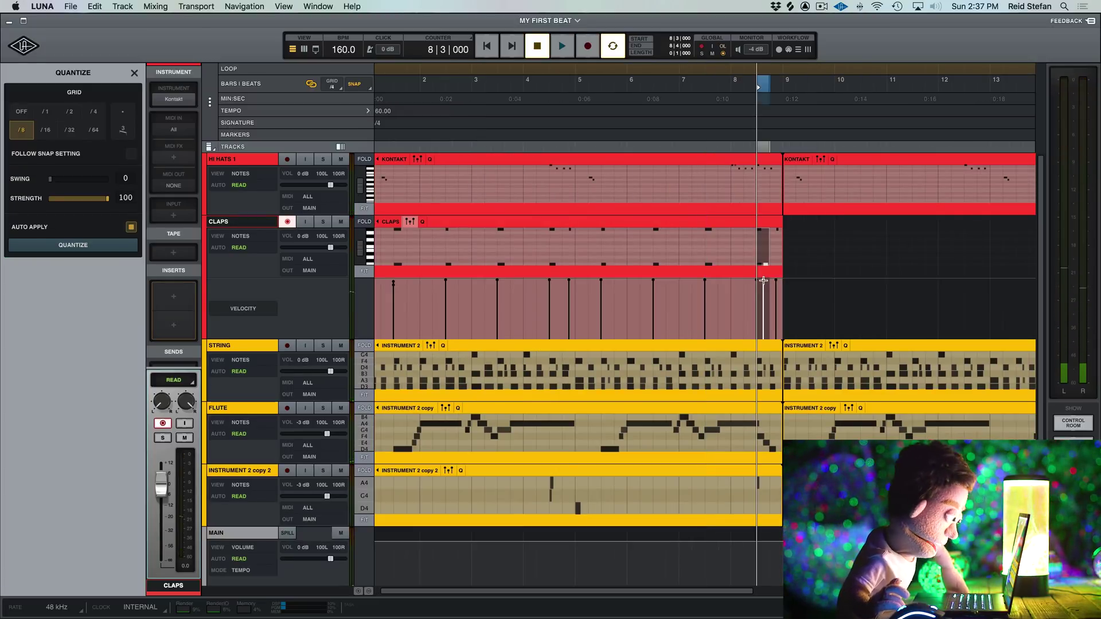
click(568, 284)
key(super+minus)
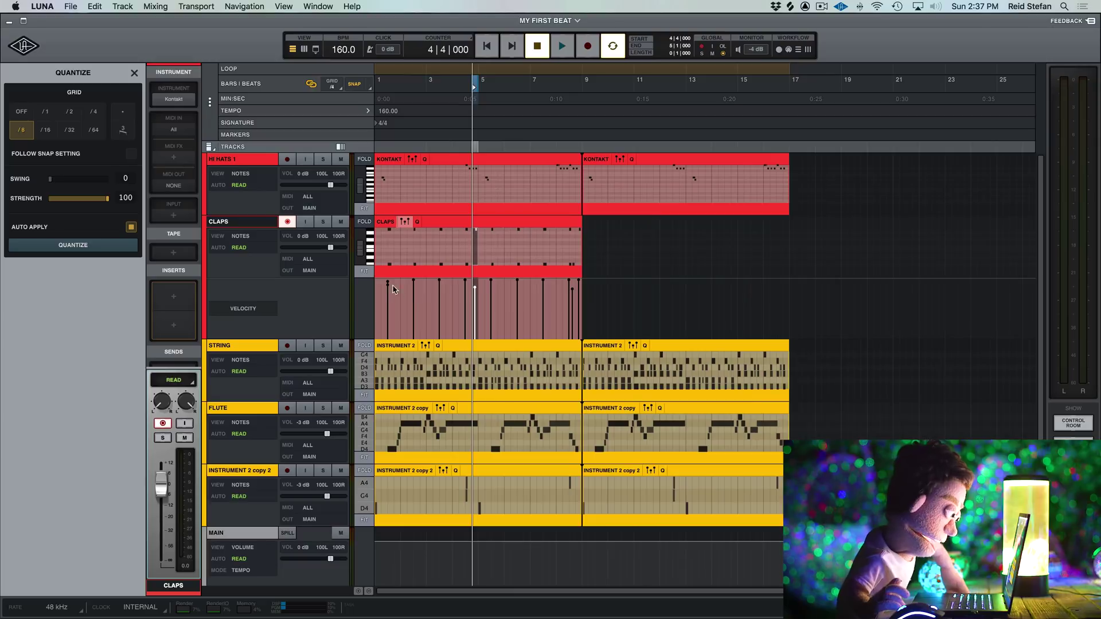
key(super+d)
- Duplicate CLAPS into a KICK track with Hot Tropics 1 kicks, record it, repeat to bar 17
right_click(241, 224)
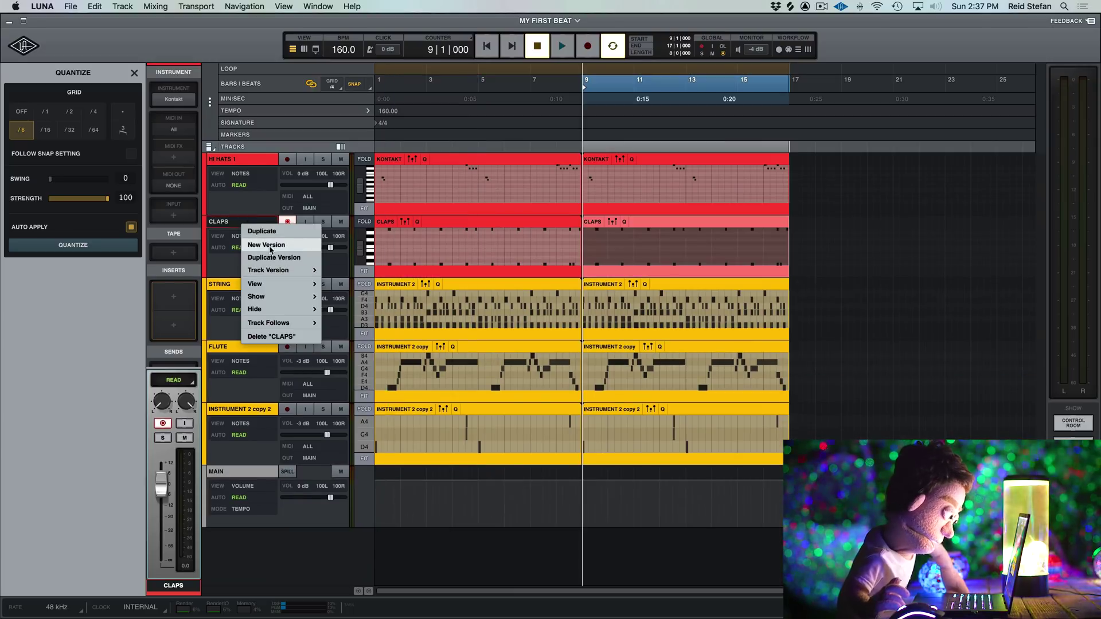
click(262, 231)
click(186, 99)
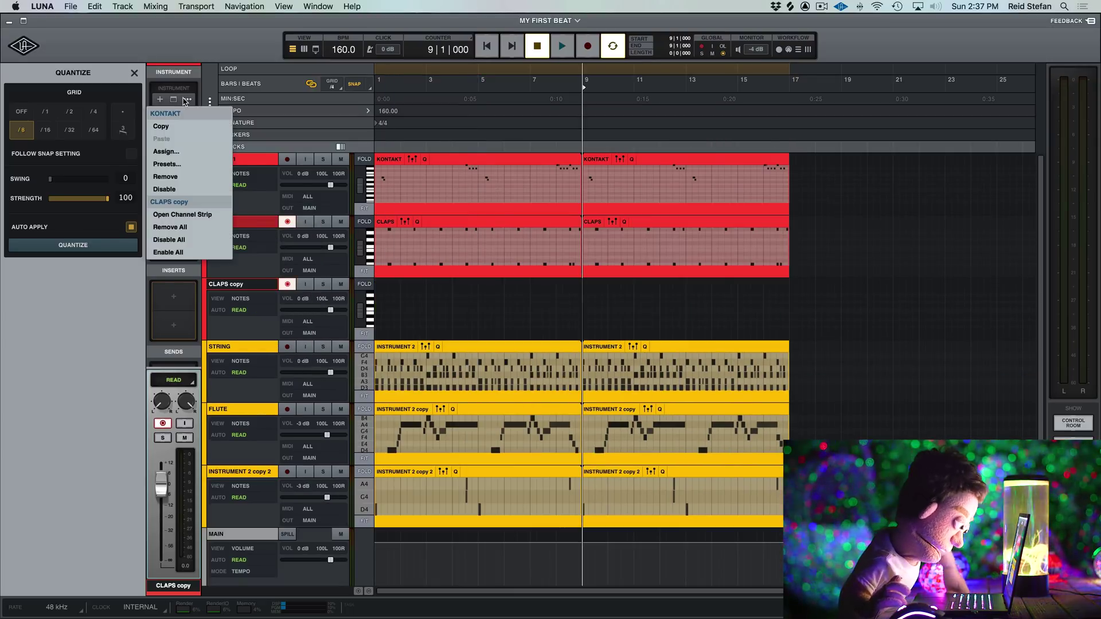
click(166, 151)
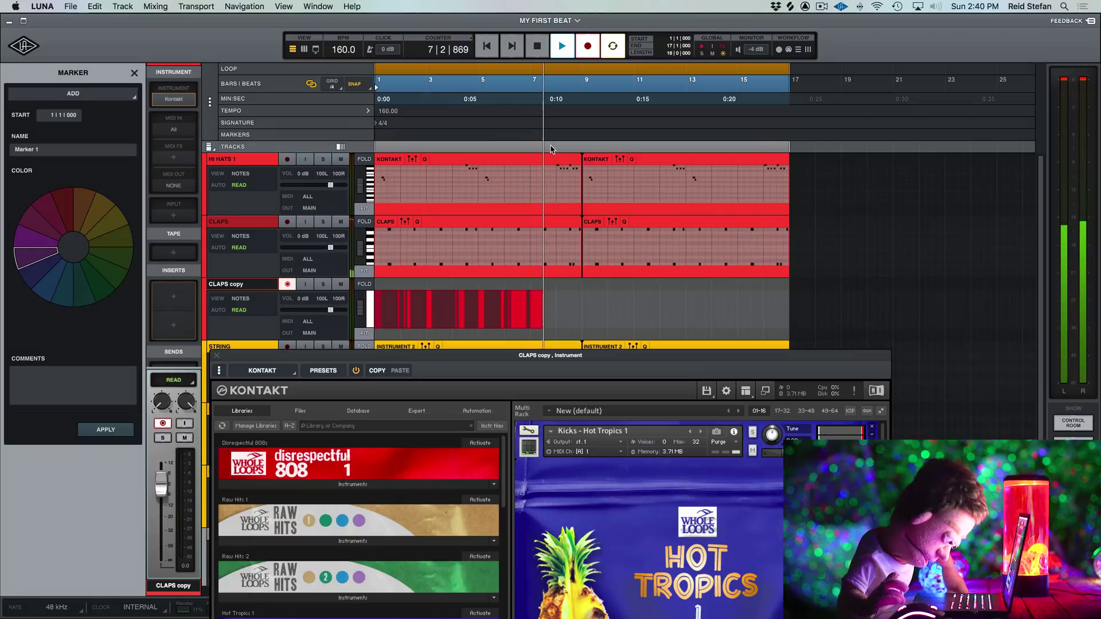
key(space)
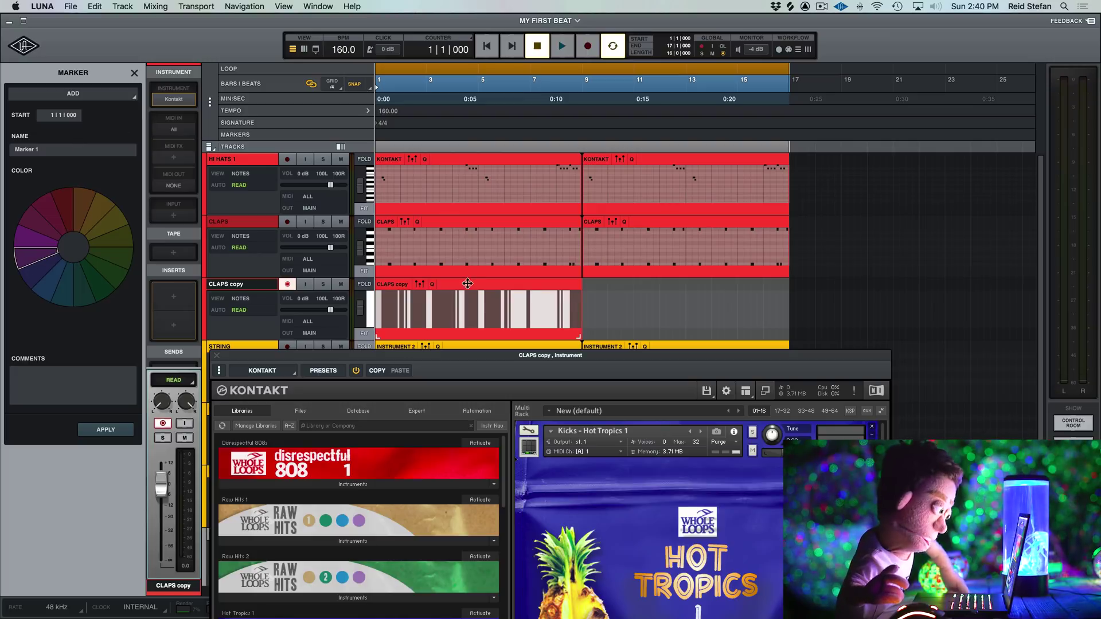
click(434, 284)
key(super+d)
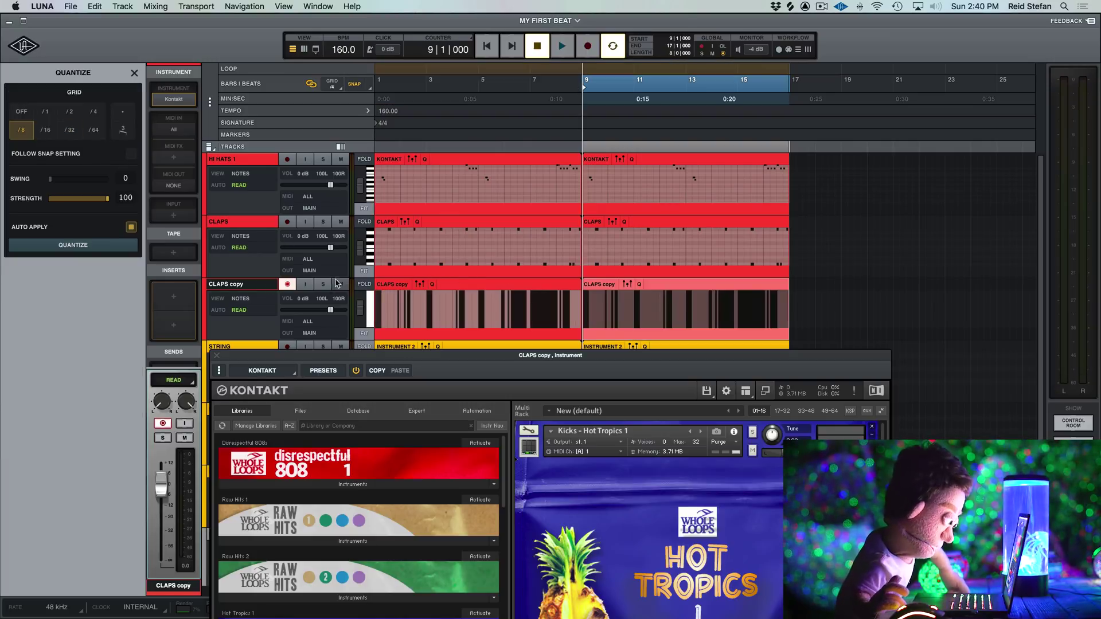
double_click(224, 287)
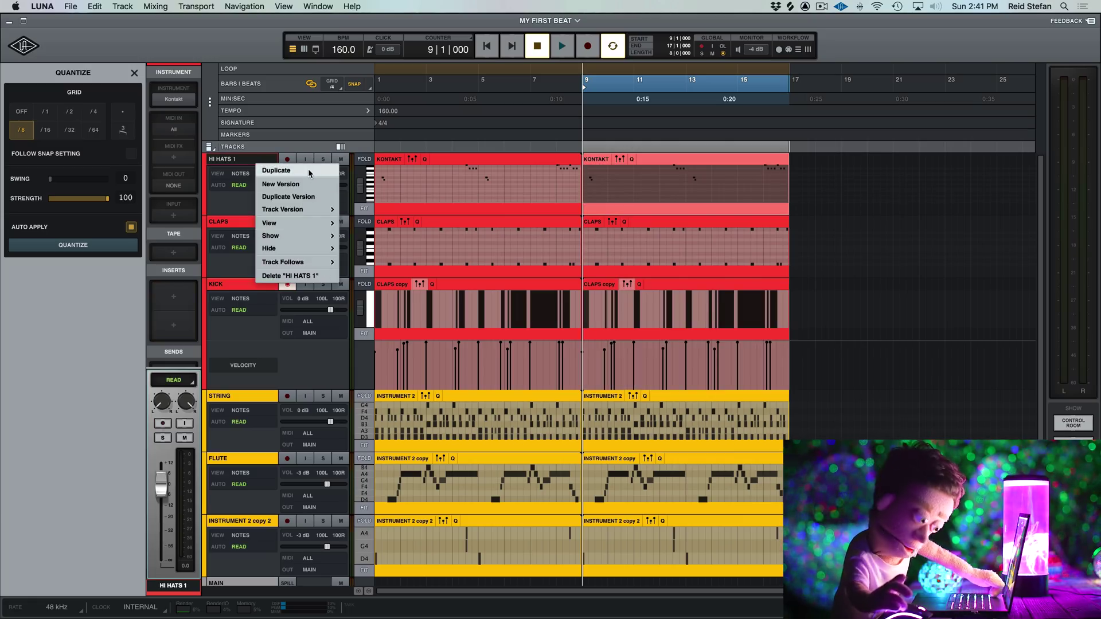
- Duplicate HI HATS 1 as HI HATS 2 and tune its Kontakt hi-hats down to -5.00
click(310, 171)
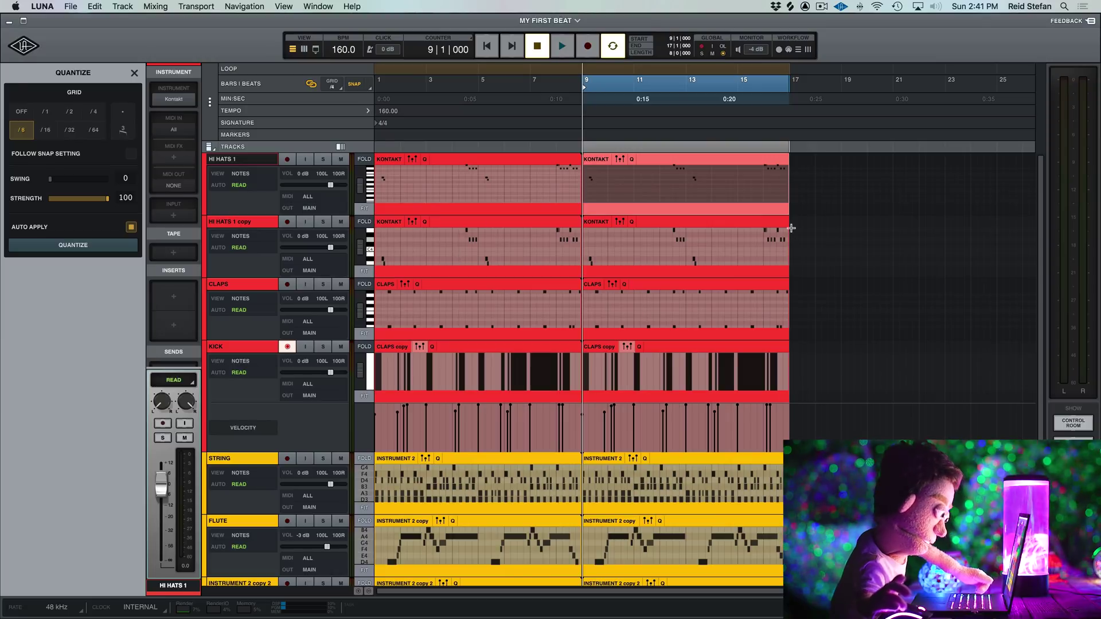
click(252, 244)
double_click(240, 221)
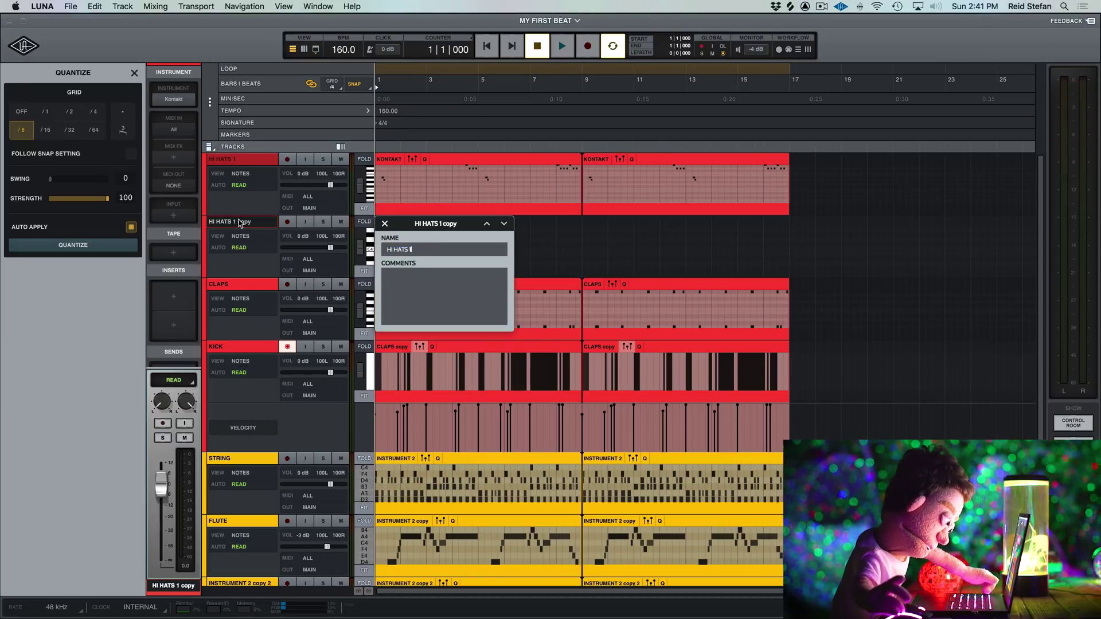
key(Return)
click(173, 99)
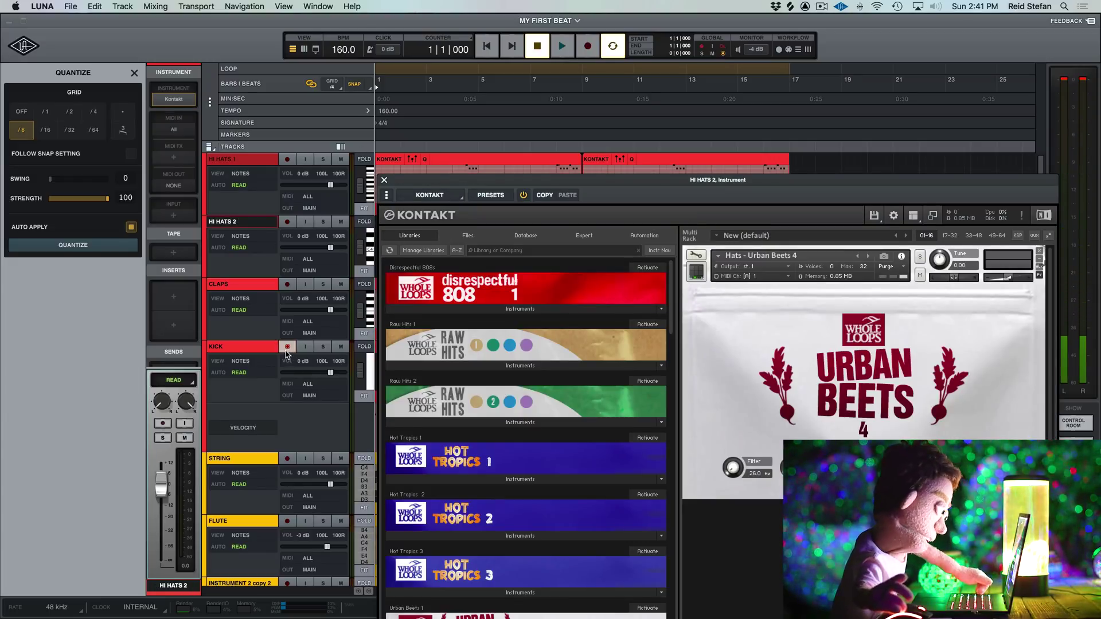
drag(930, 261, 934, 266)
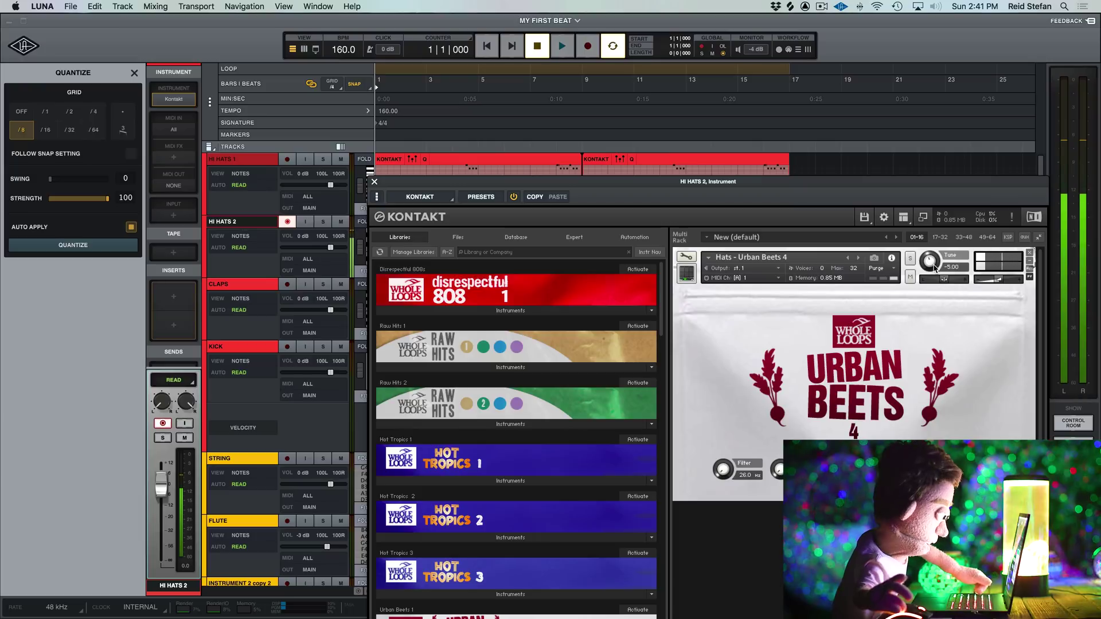
click(373, 183)
- Record a new hi-hat pattern, quantize it, and repeat the clip out to bar 17
key(r)
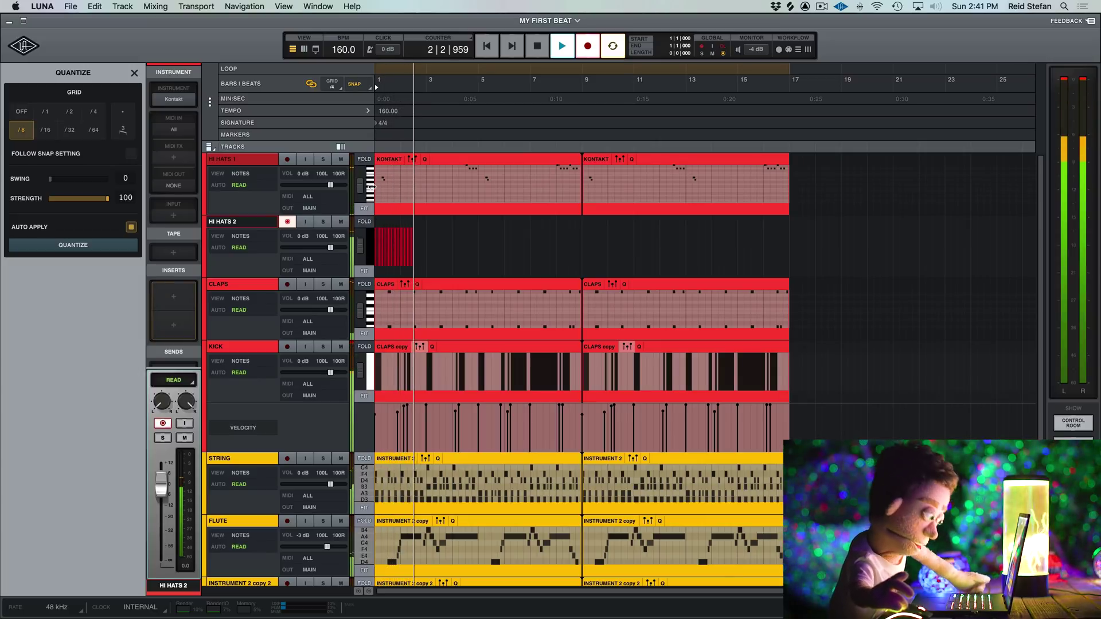
key(space)
key(super+equal)
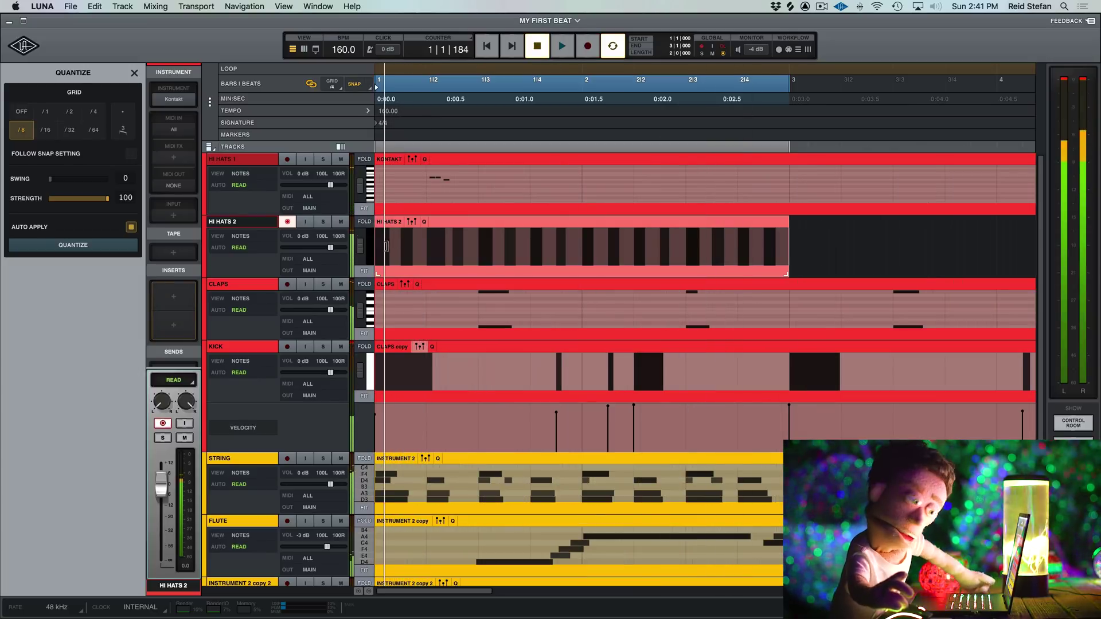
click(383, 250)
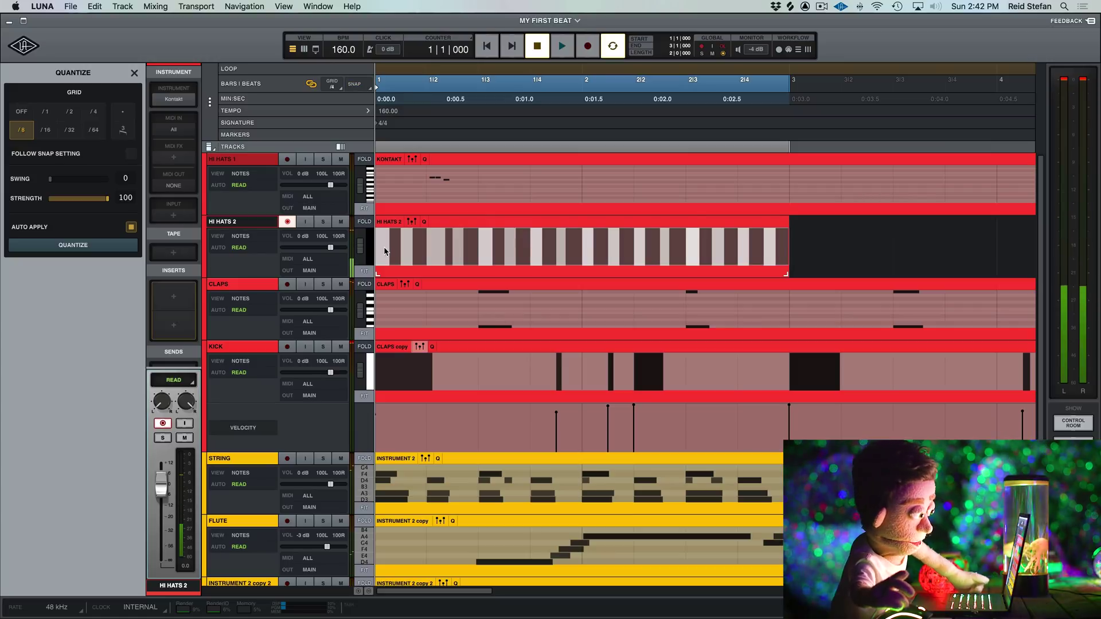
key(q)
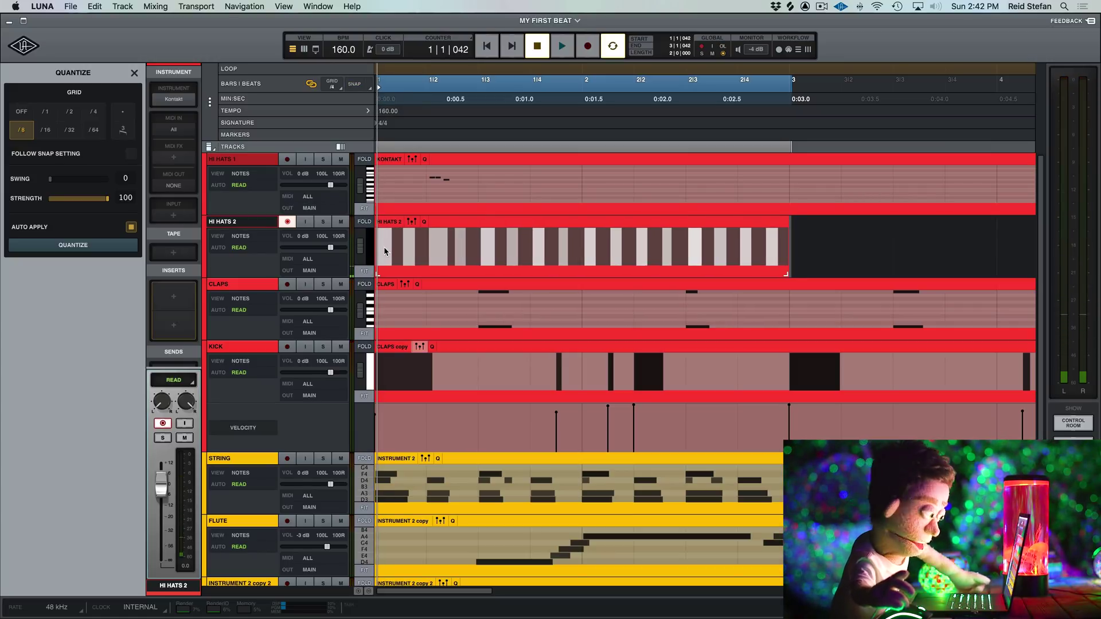
click(439, 222)
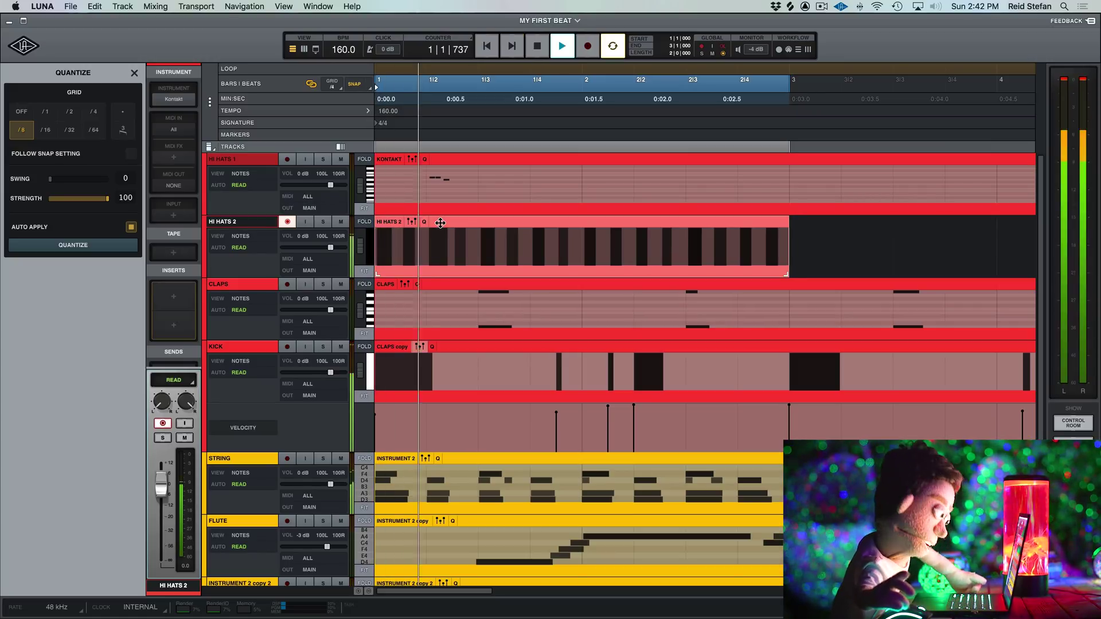
scroll(441, 223, down, 10)
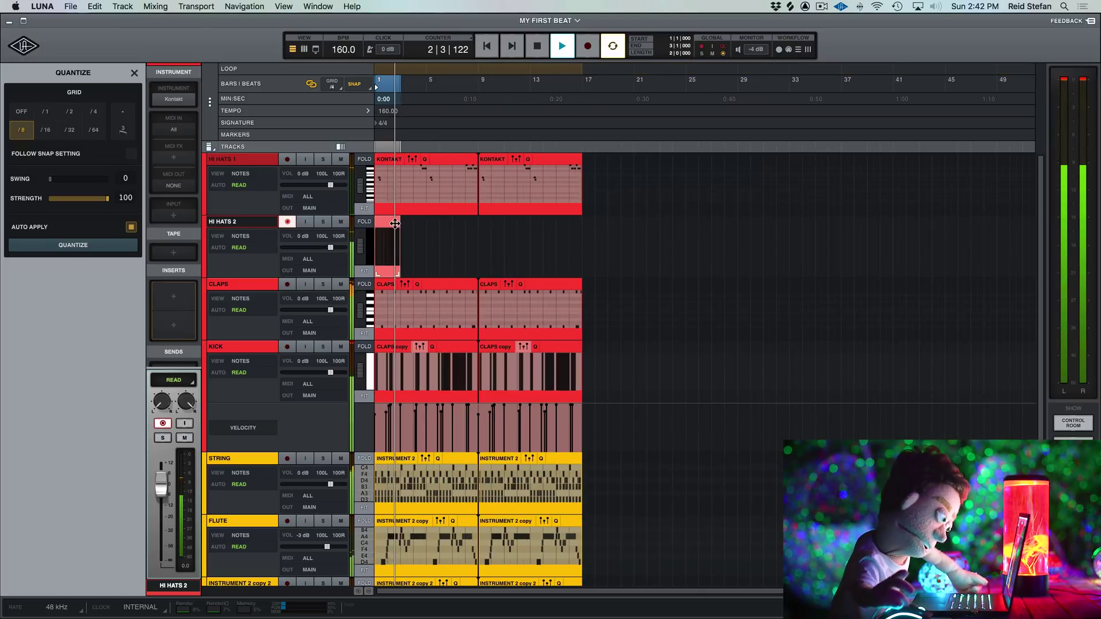
key(super+d)
key(super+d)
key(super+d)
key(super+d)
key(super+d)
key(super+d)
key(super+d)
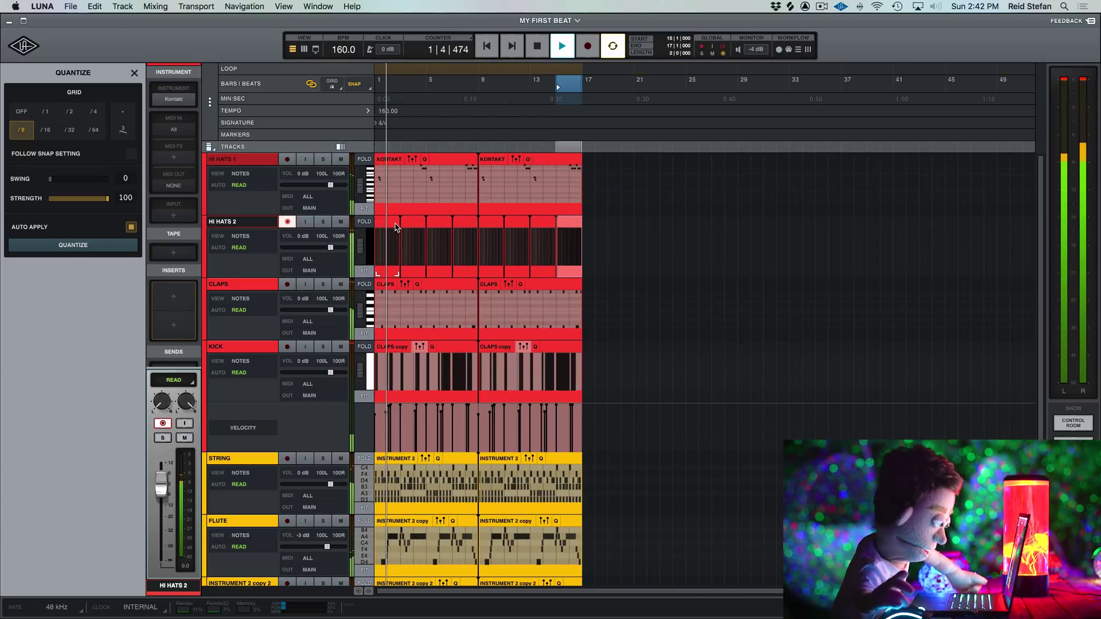
- Try the Dytronics Cyclosonic Panner on HI HATS 2, then remove it again
click(390, 222)
key(space)
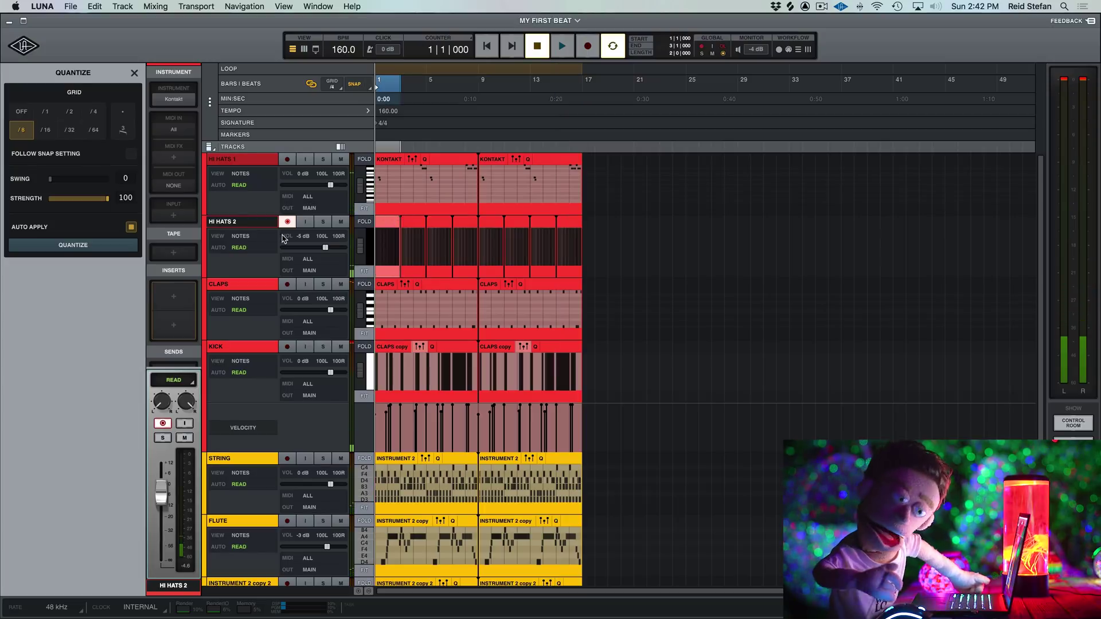
click(173, 295)
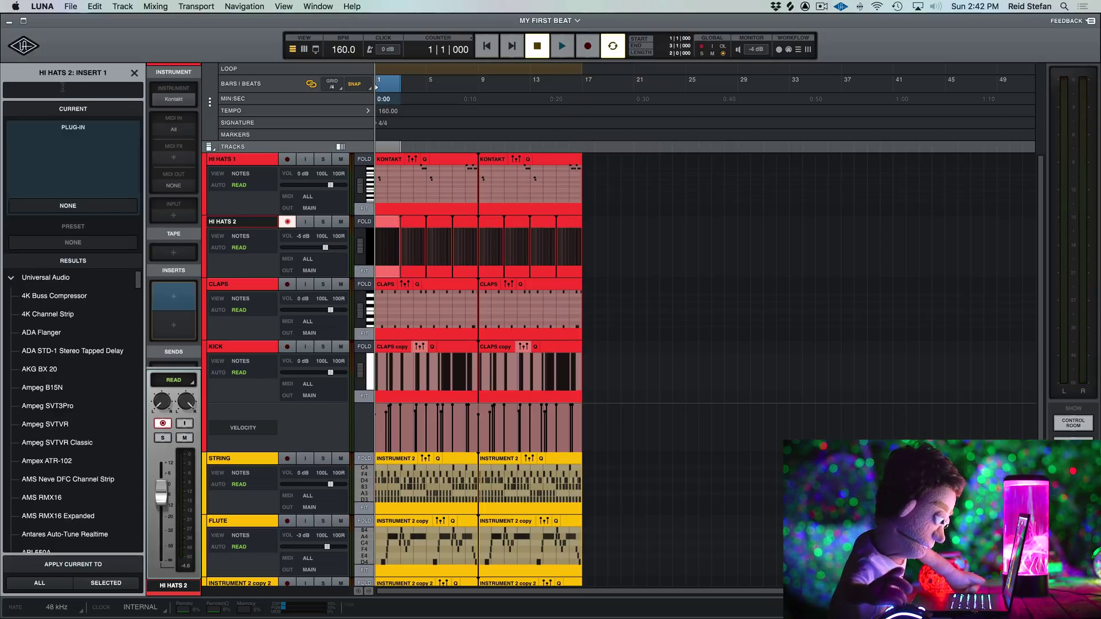
text(cyc)
click(83, 298)
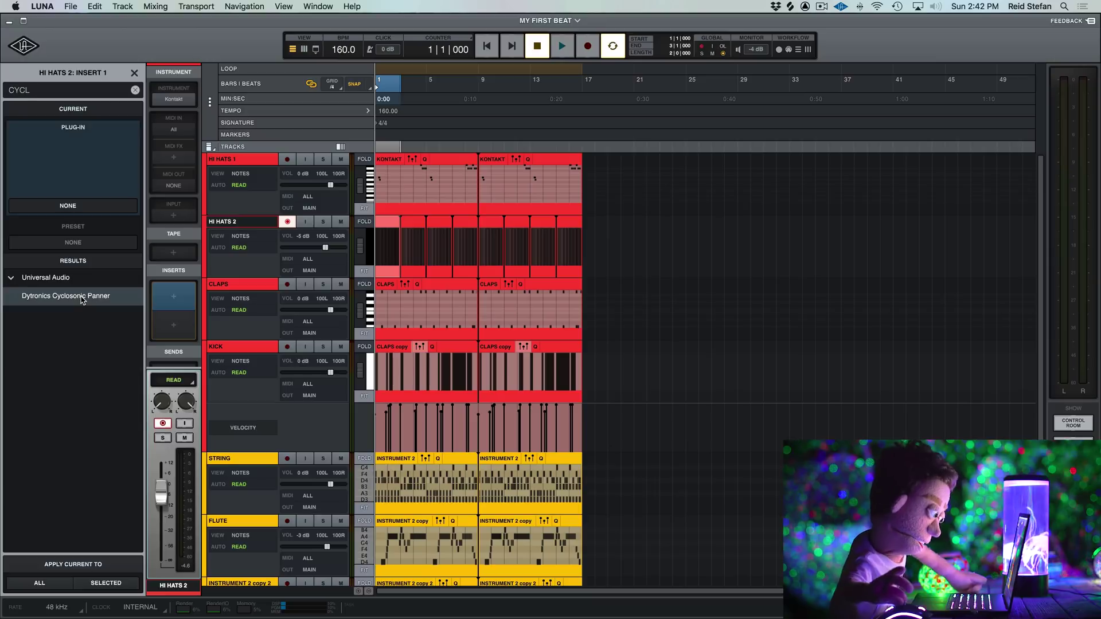
key(space)
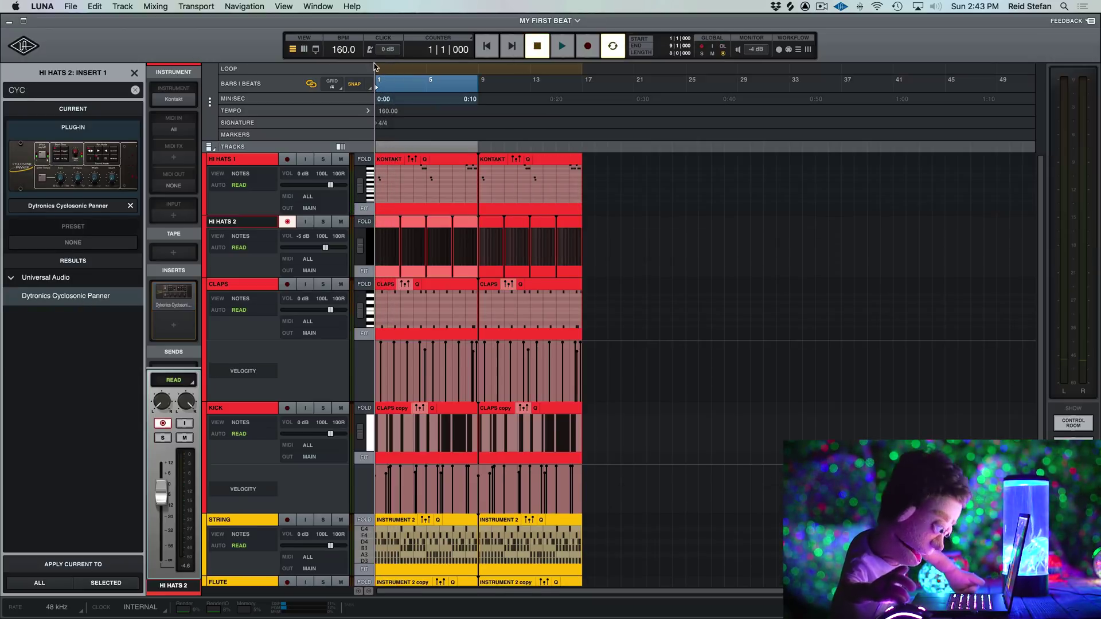
click(131, 205)
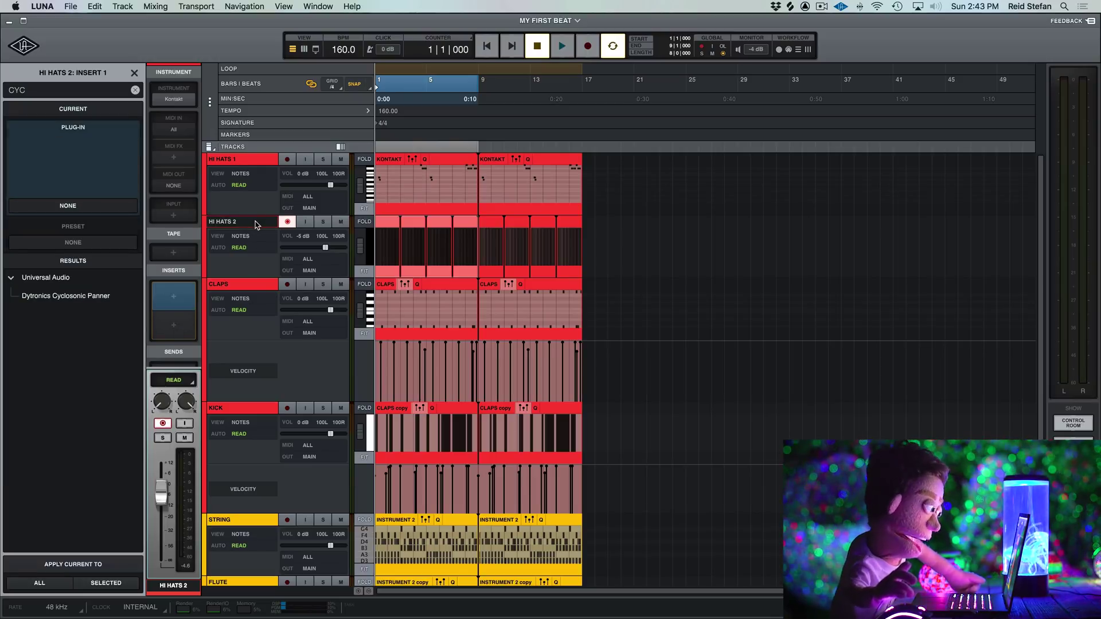
- Insert Soundtoys PanMan on HI HATS 1 and play the beat to hear the panning
click(233, 287)
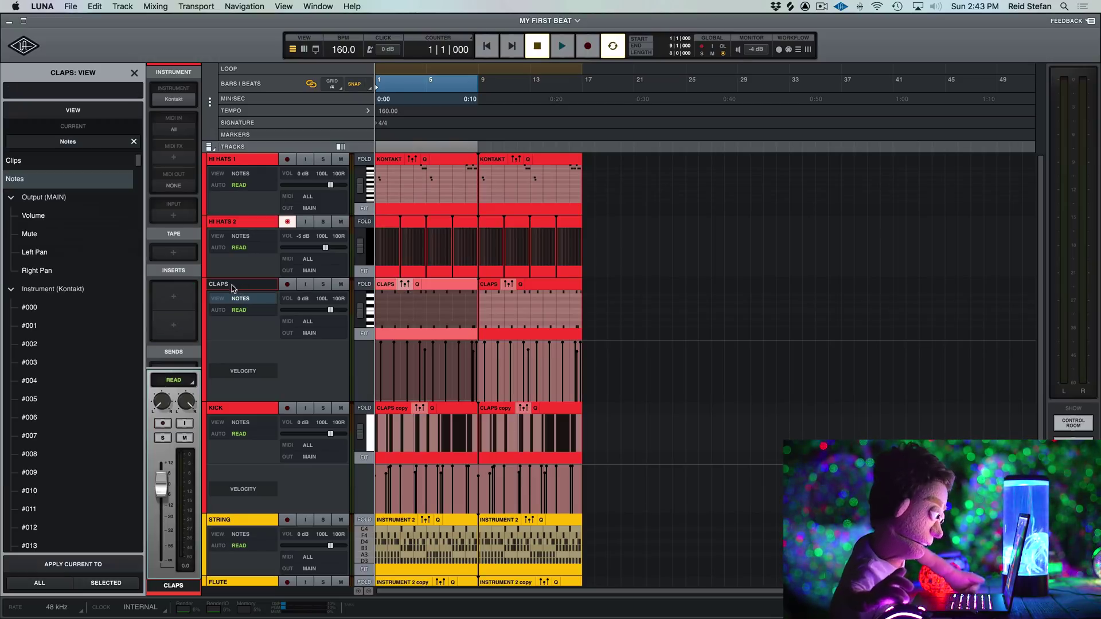
click(247, 160)
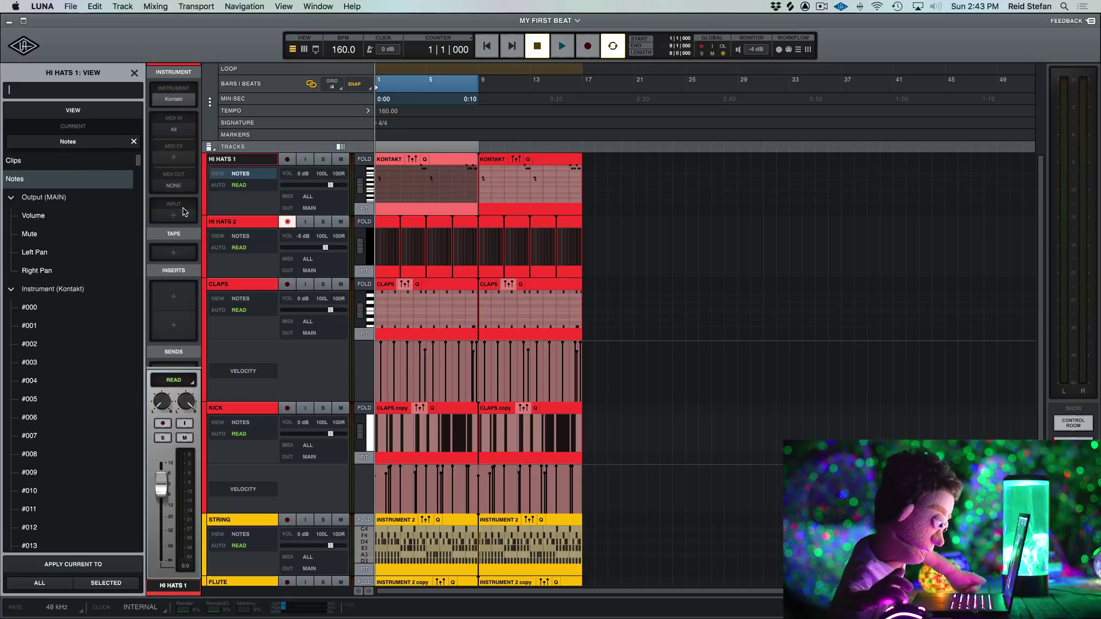
click(174, 295)
text(PANM)
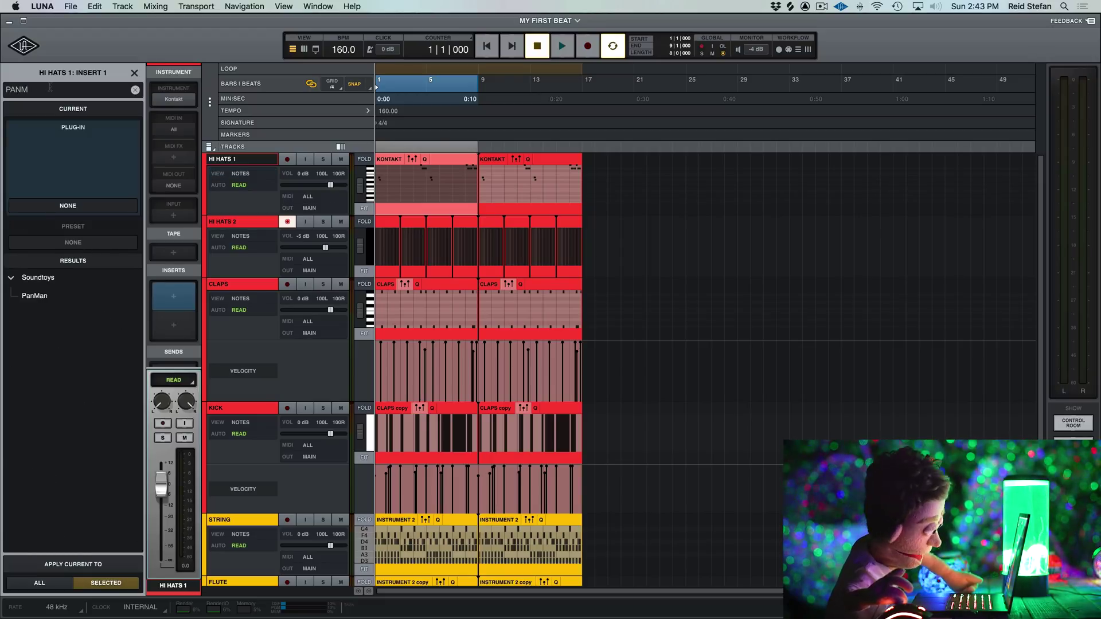
click(35, 296)
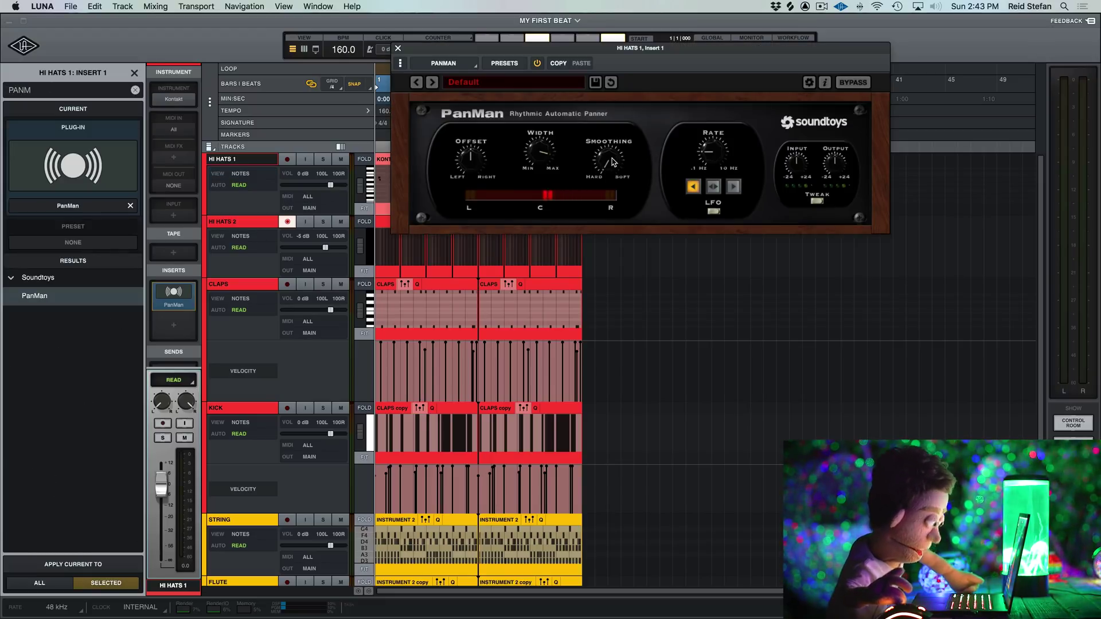
key(space)
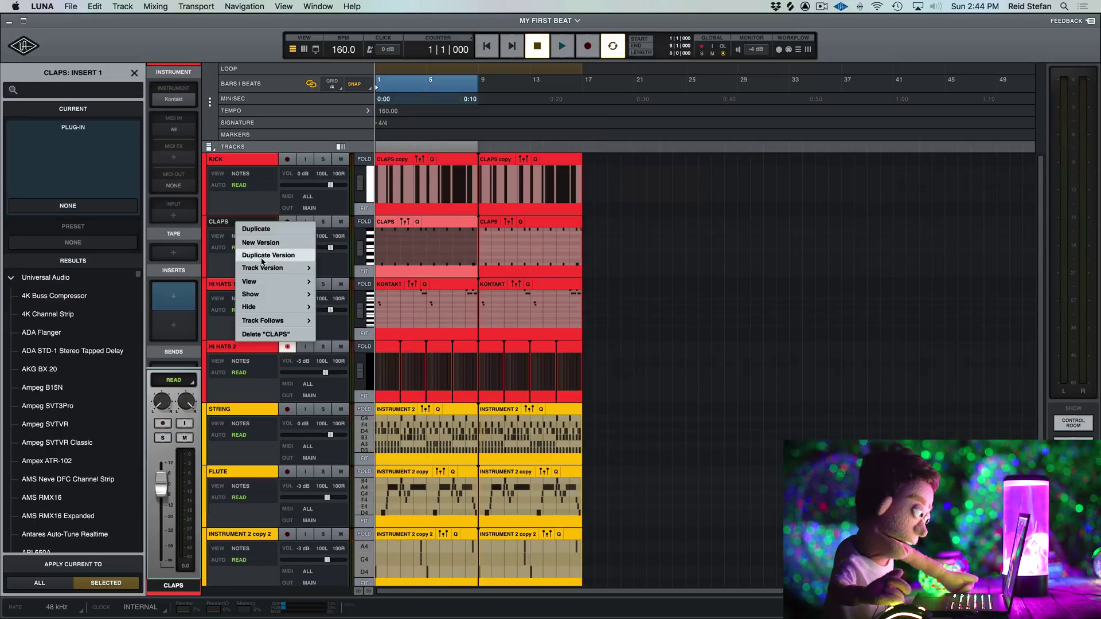
- Duplicate the CLAPS track and name the copy RIM
click(274, 229)
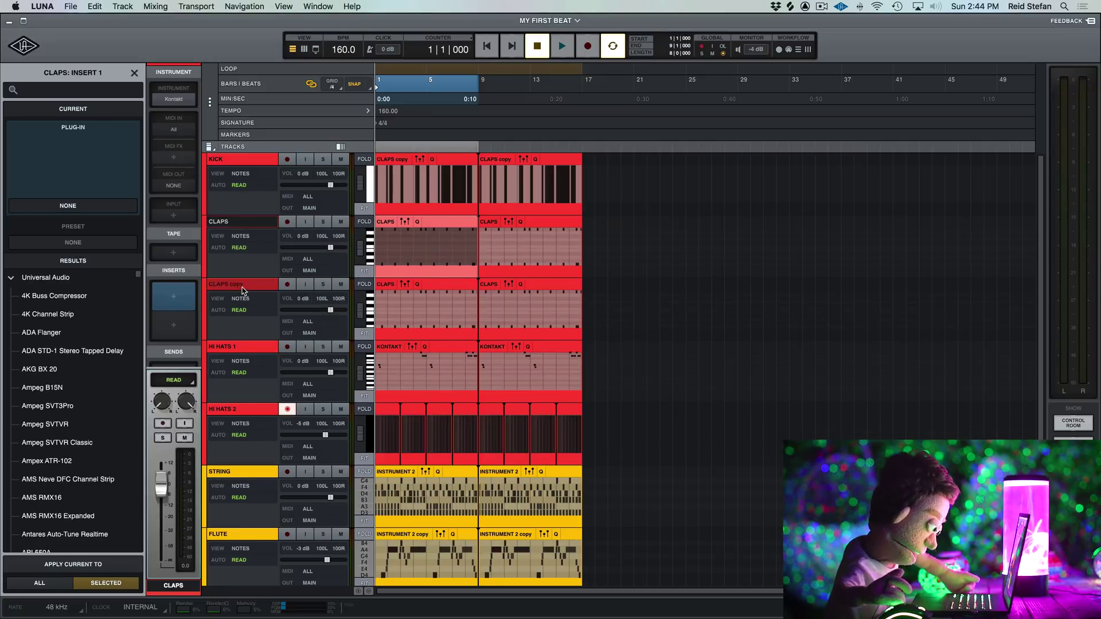
click(242, 290)
double_click(242, 290)
text(RIM)
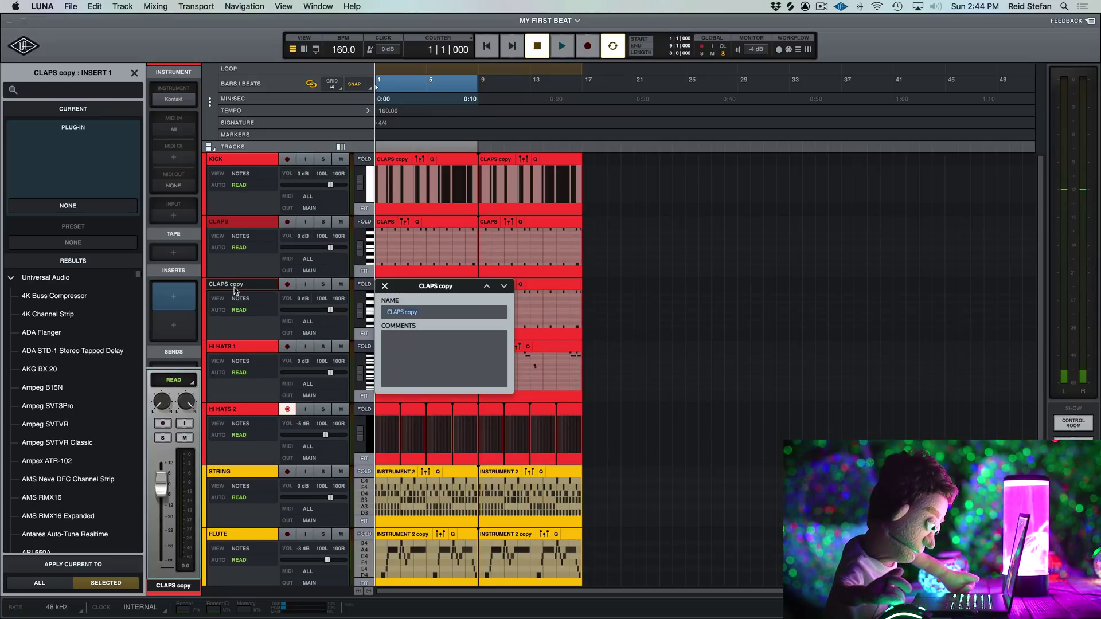
key(Return)
- Load the Snare - Urban Beets 4 kit into the RIM track's Kontakt instrument
click(174, 99)
double_click(559, 193)
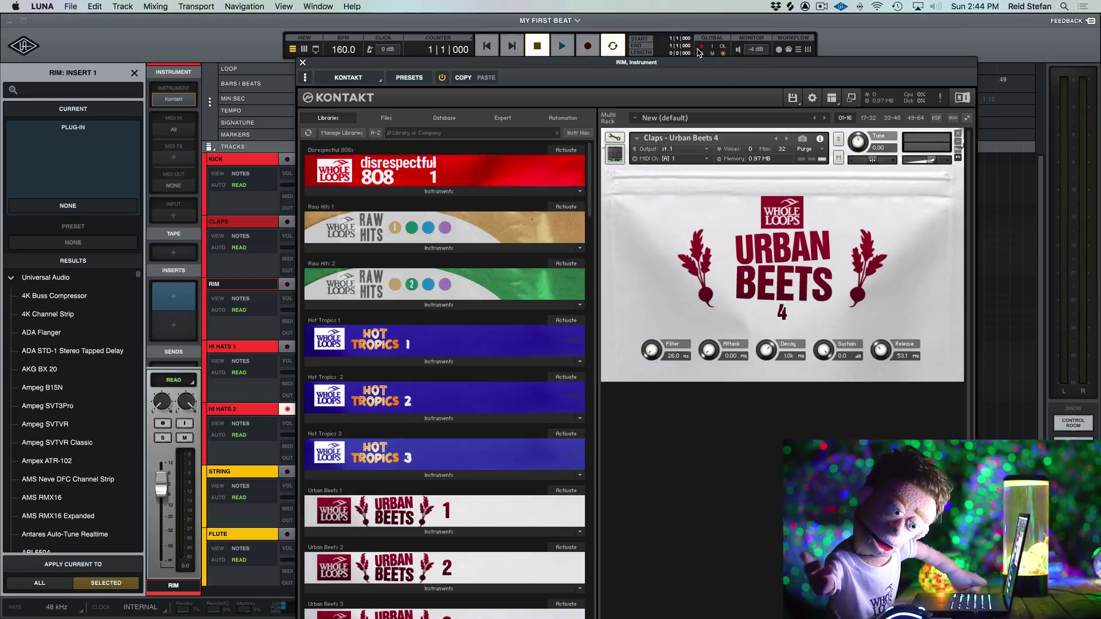
double_click(682, 62)
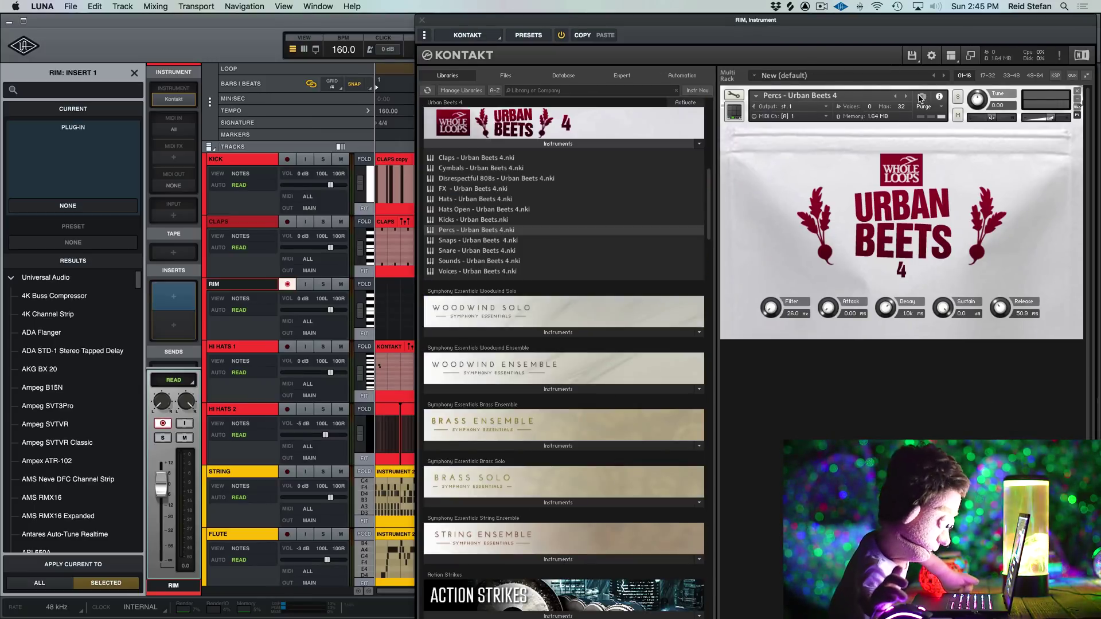
click(906, 96)
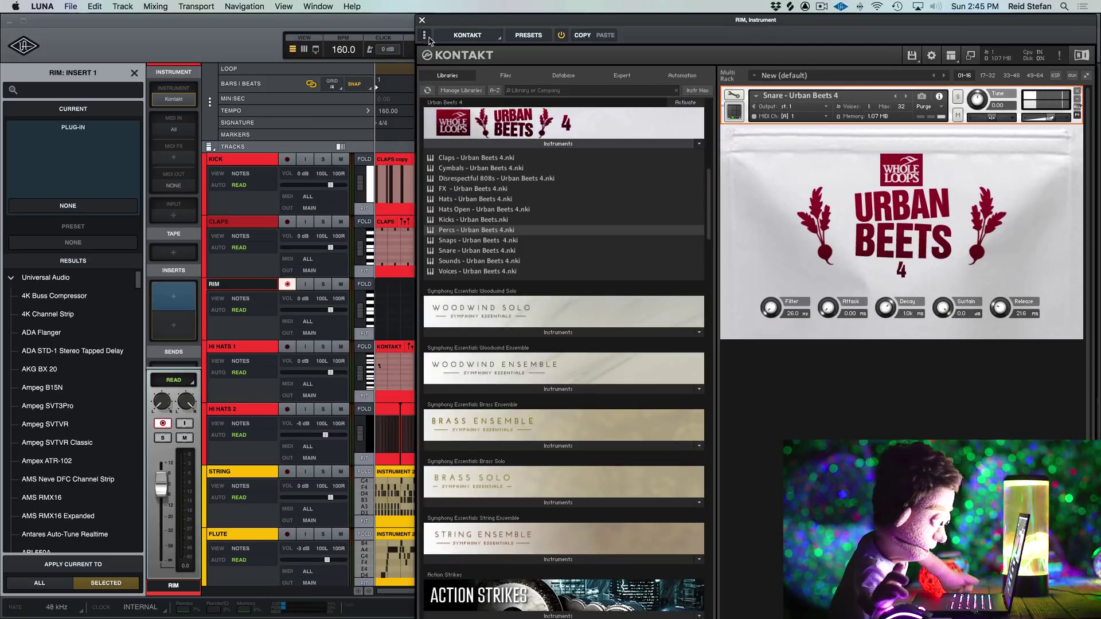
- Record a rim take on the RIM track and quantize the recorded region
click(422, 22)
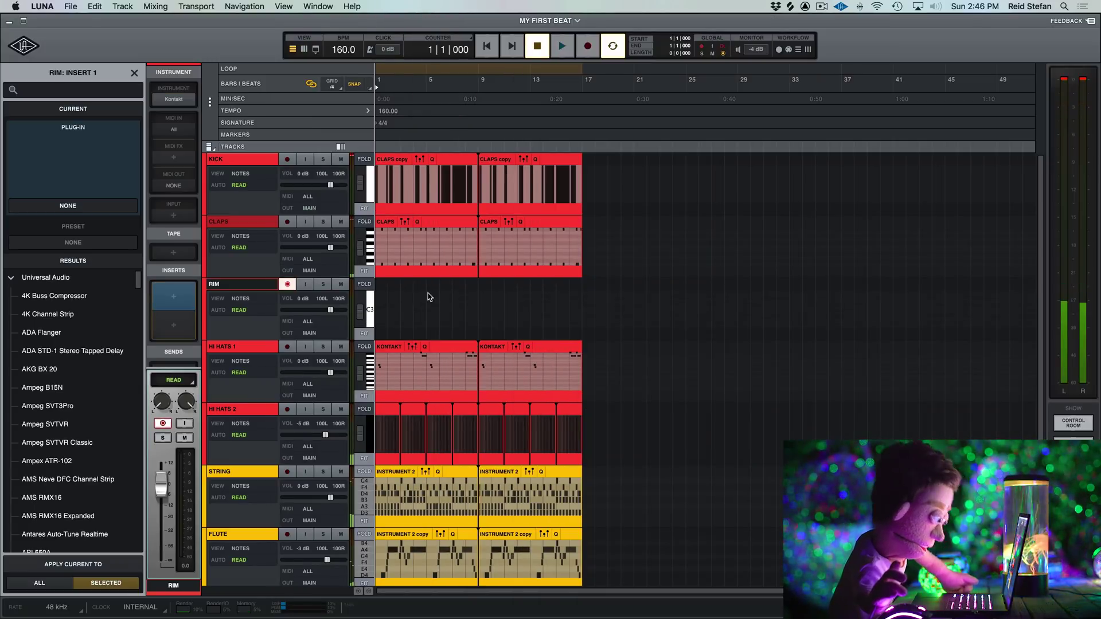
key(space)
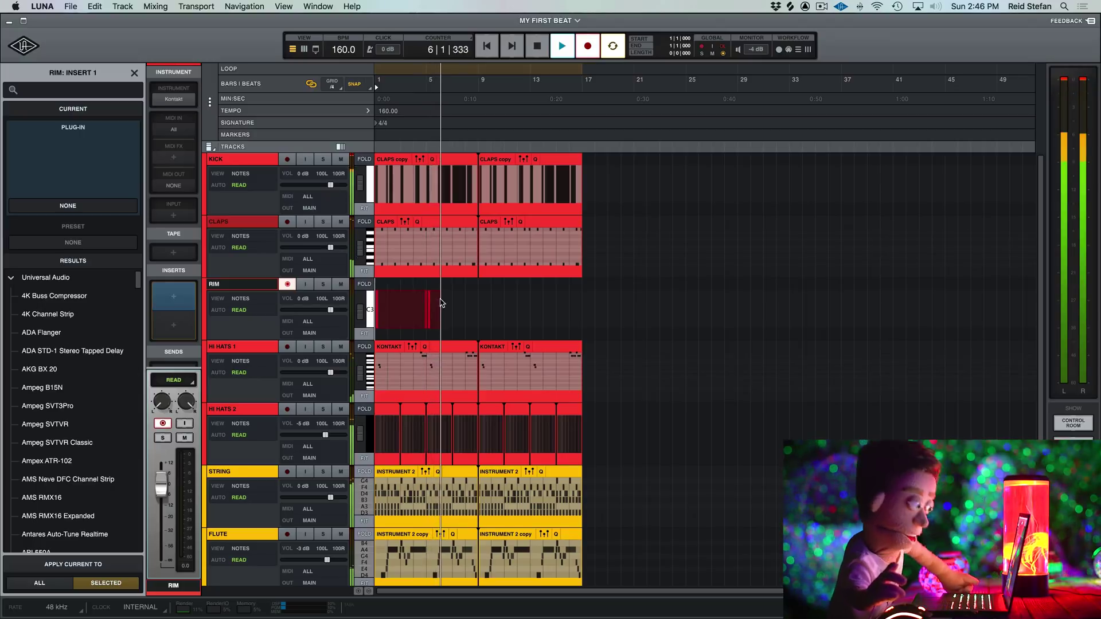
key(space)
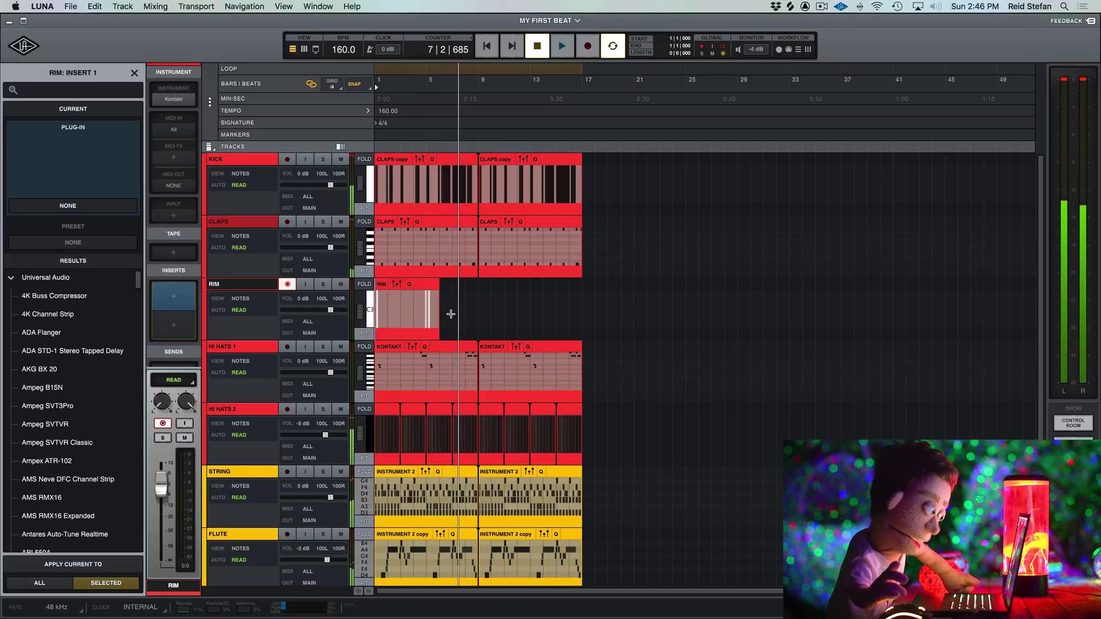
key(super+z)
click(383, 284)
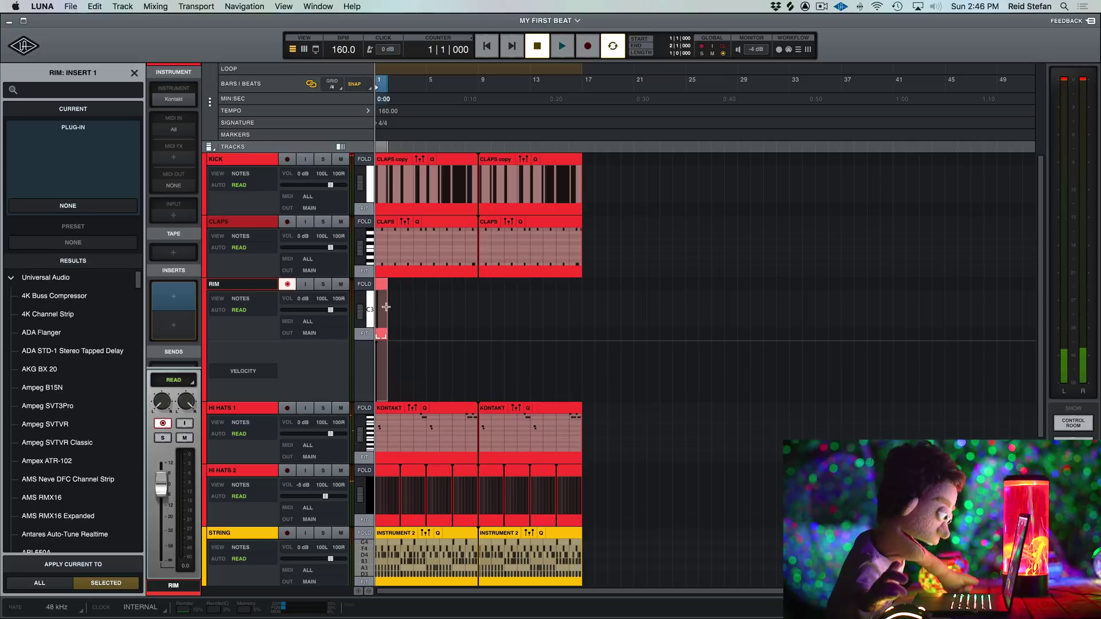
click(382, 284)
key(q)
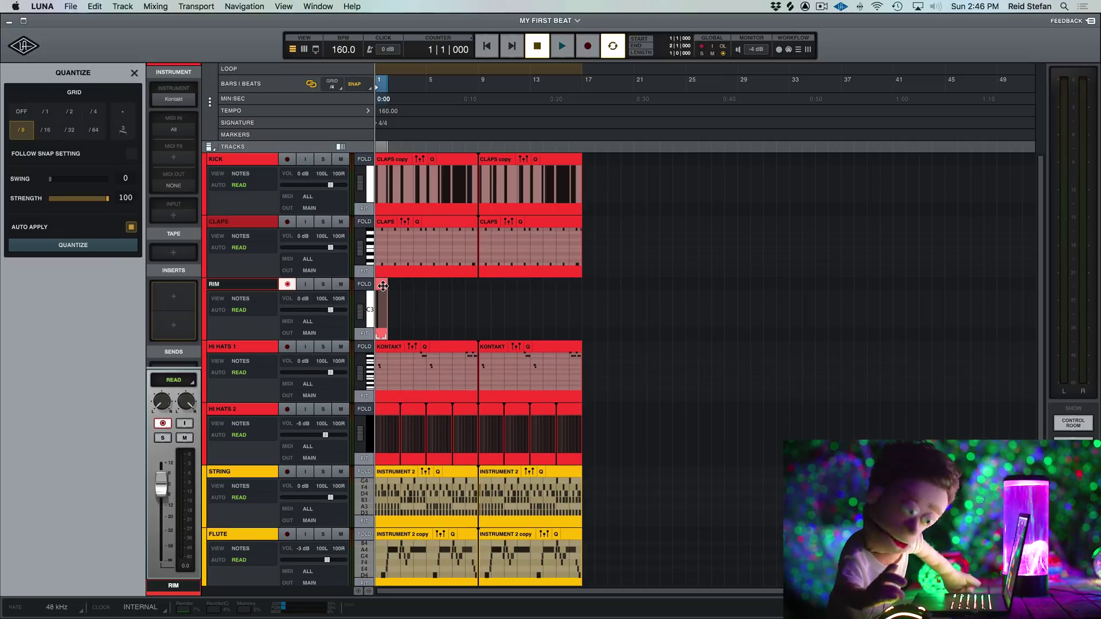
- Copy the rim region to bar 5, repeat it through bar 17, and play the beat
mouse_move(383, 286)
mouse_down()
mouse_move(434, 286)
mouse_move(372, 291)
mouse_up()
click(476, 287)
key(ctrl+d)
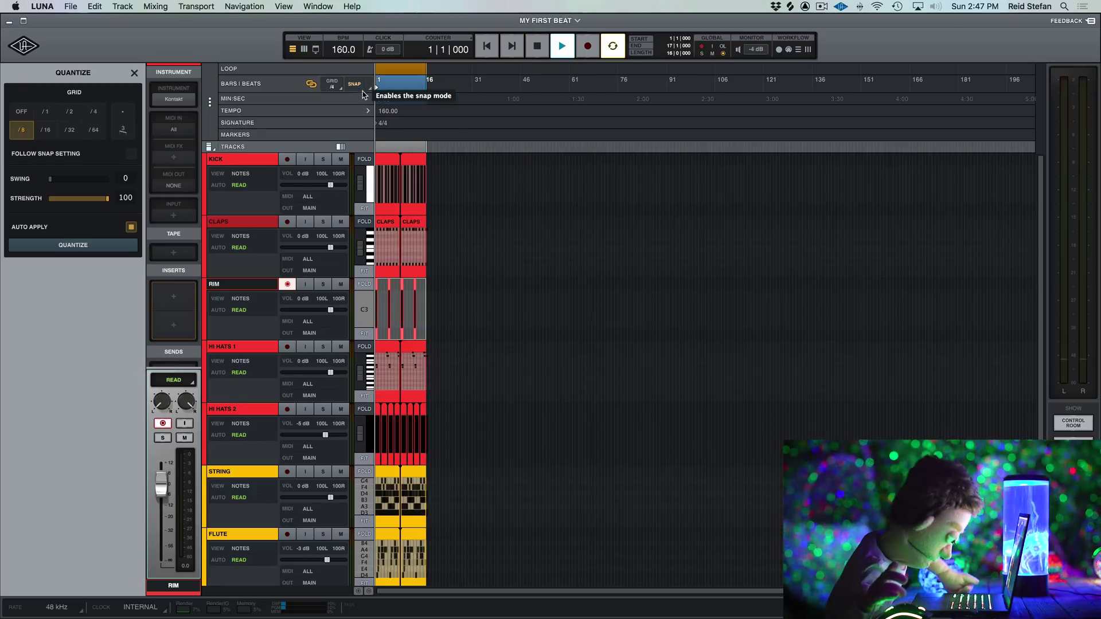
key(space)
key(super+bracketleft)
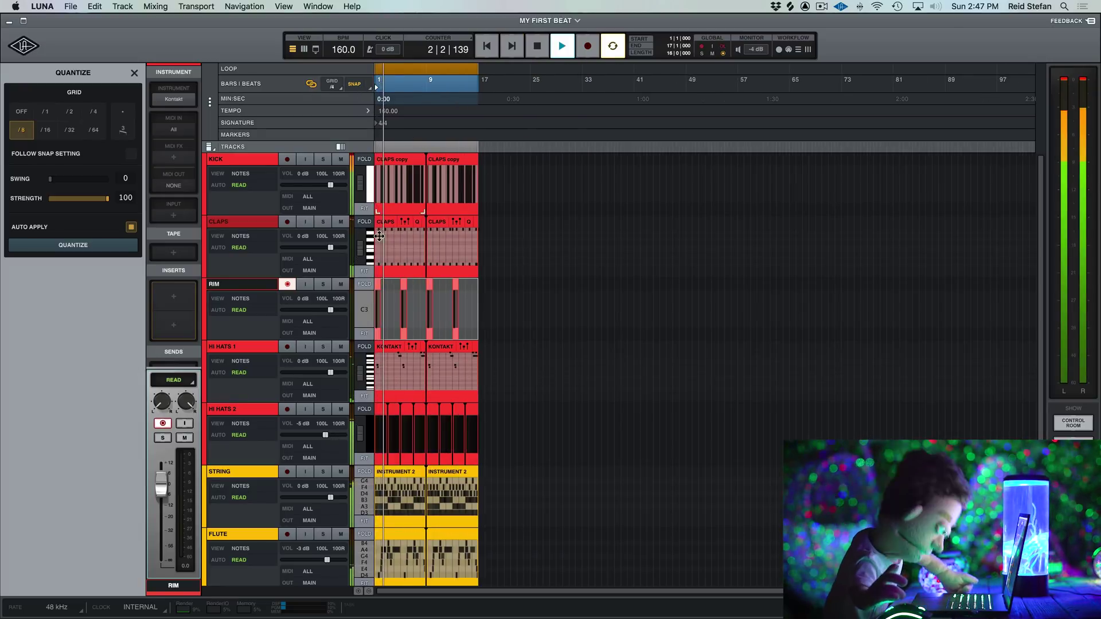
key(super+bracketleft)
key(super+bracketright)
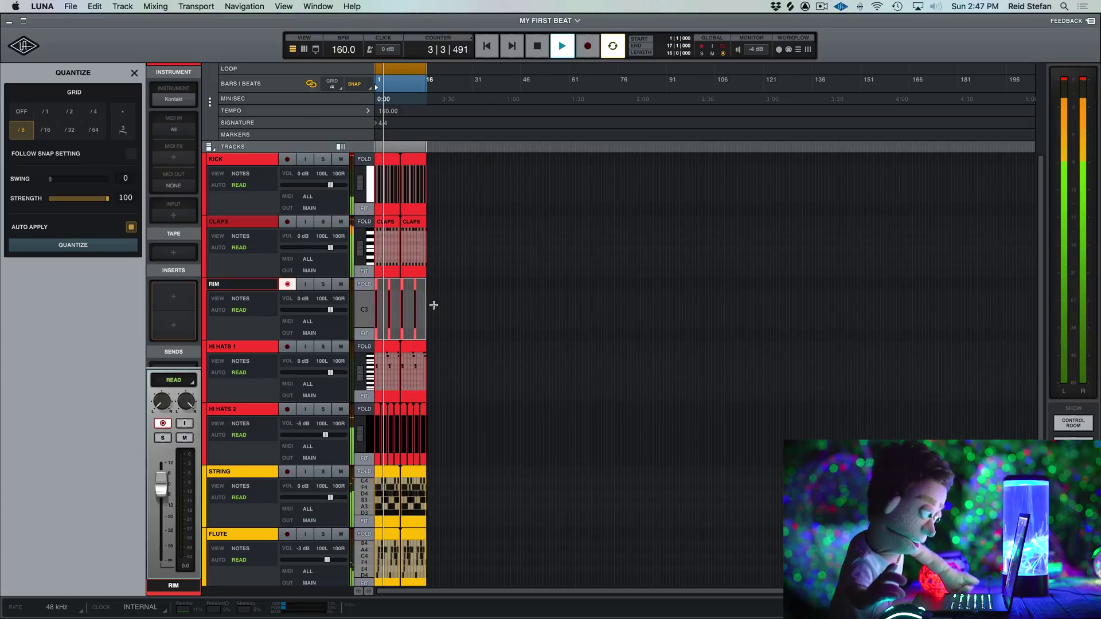
key(super+bracketleft)
key(super+bracketright)
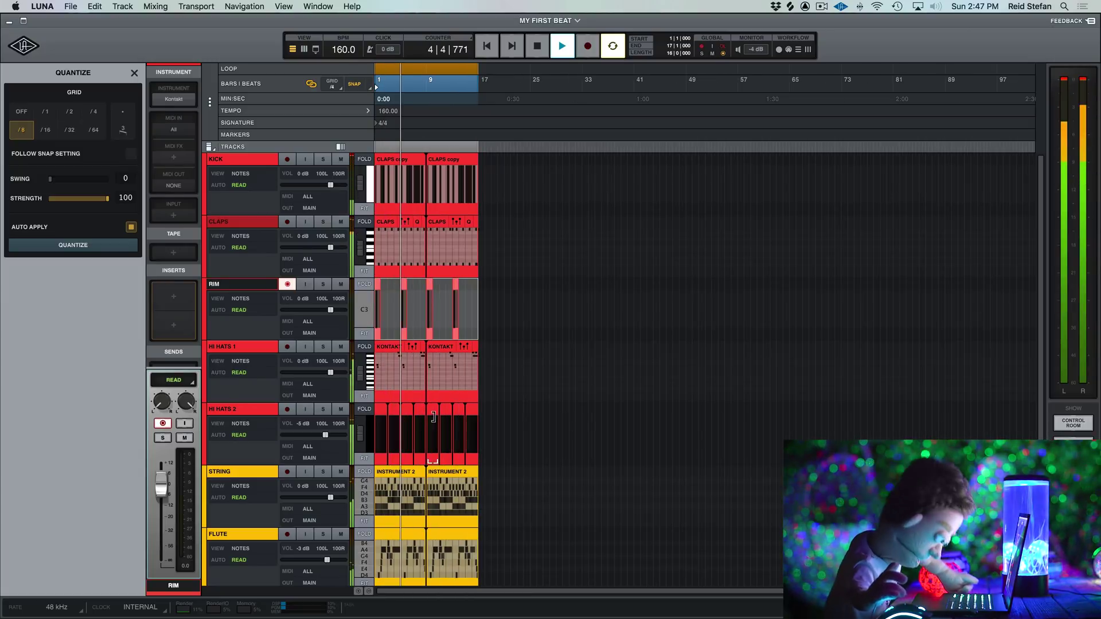
key(super+bracketleft)
key(space)
click(242, 351)
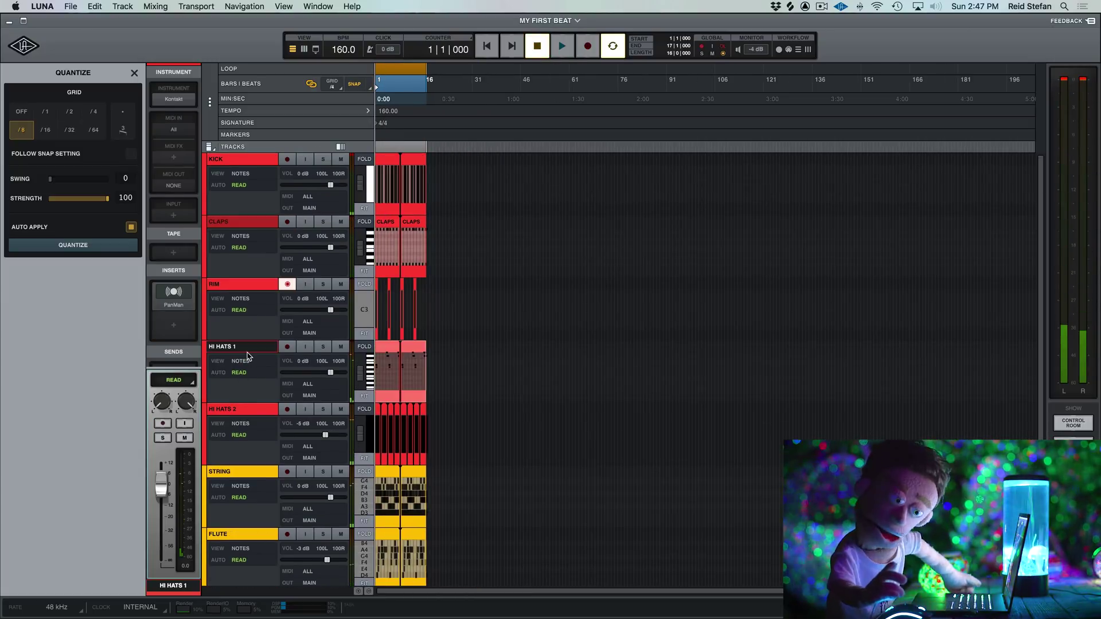
- Set all track heights to Small
right_click(241, 349)
key(Escape)
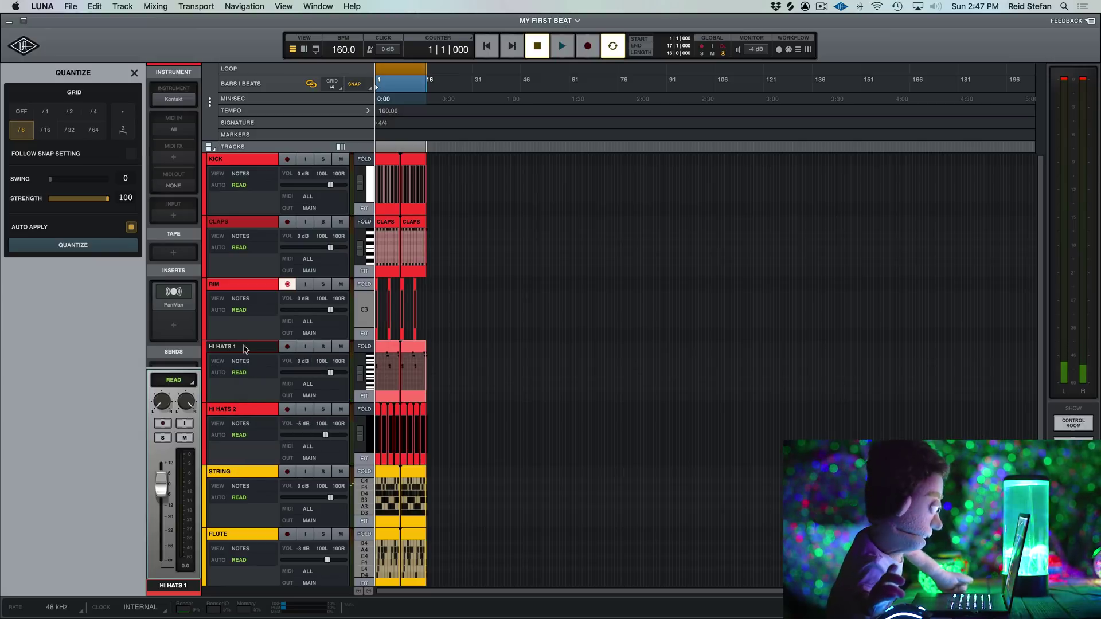
click(210, 147)
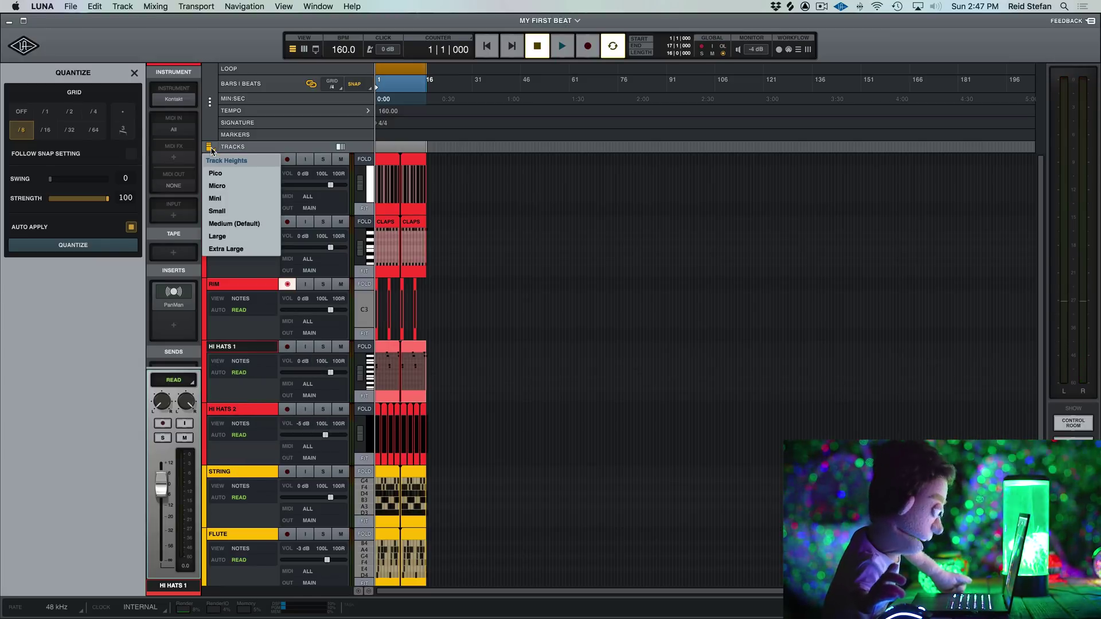
click(220, 210)
- Duplicate KICK as a track named 808, move it to the top, and colour it light pink
right_click(247, 161)
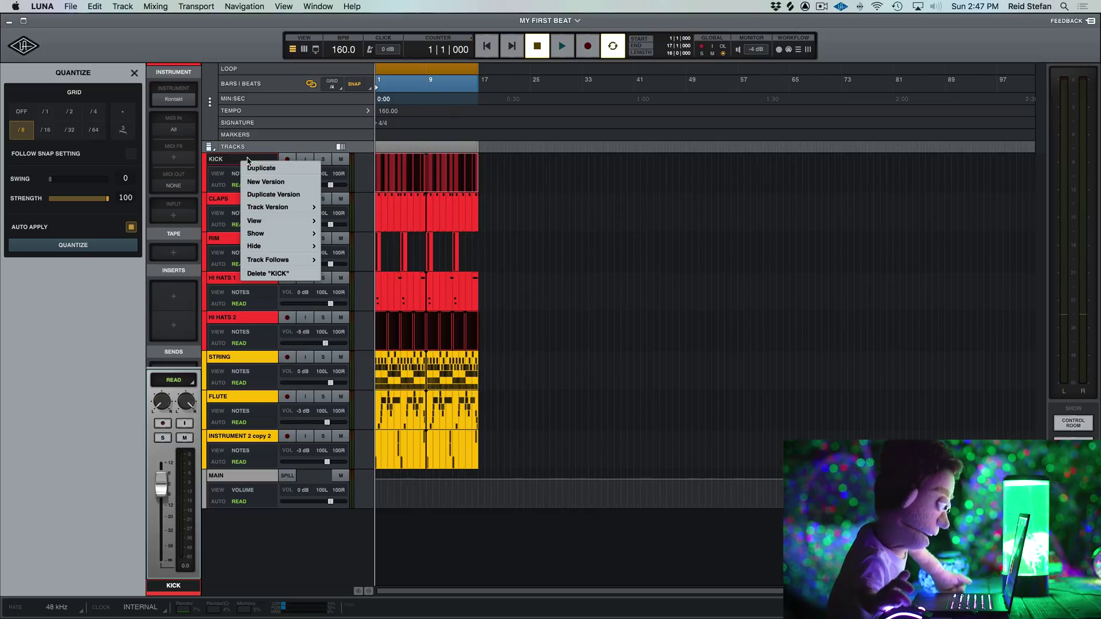
click(261, 168)
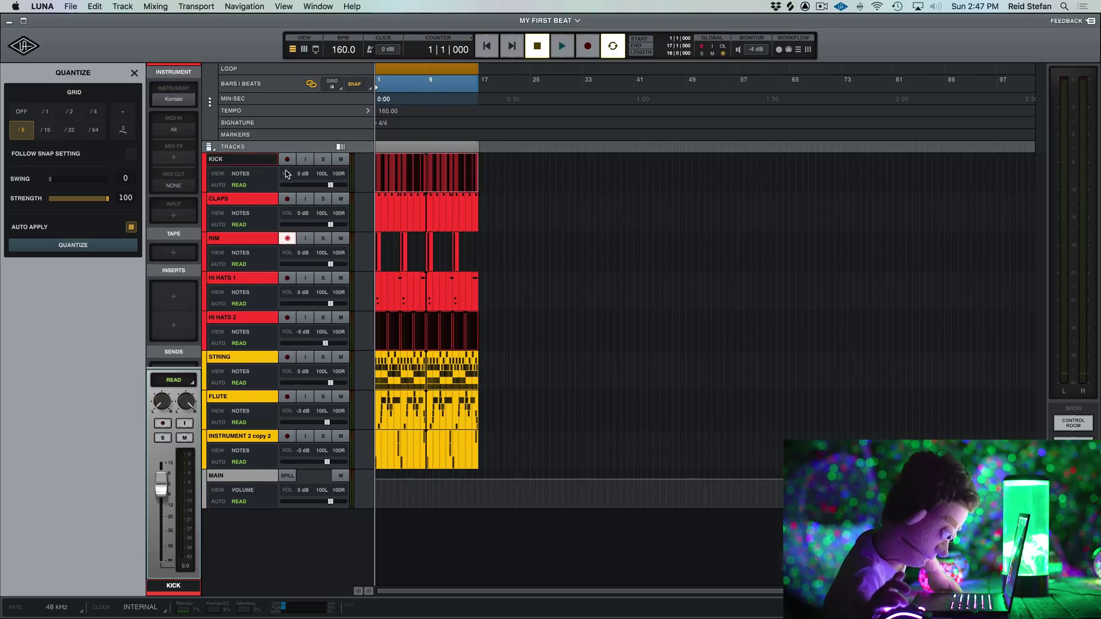
double_click(233, 199)
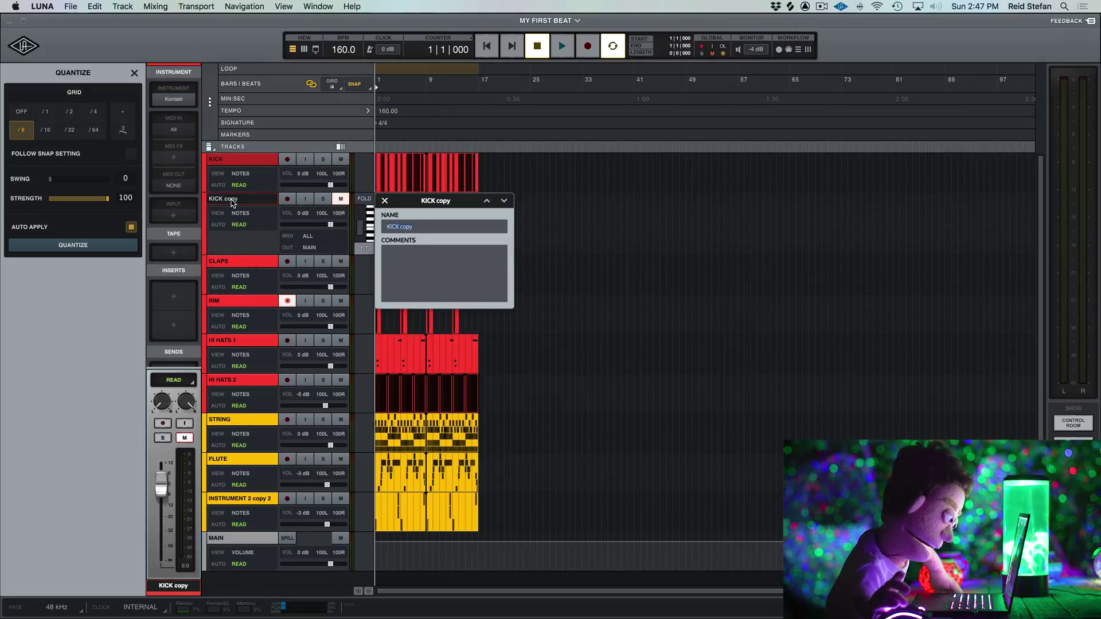
text(808)
key(Return)
drag(232, 202, 221, 161)
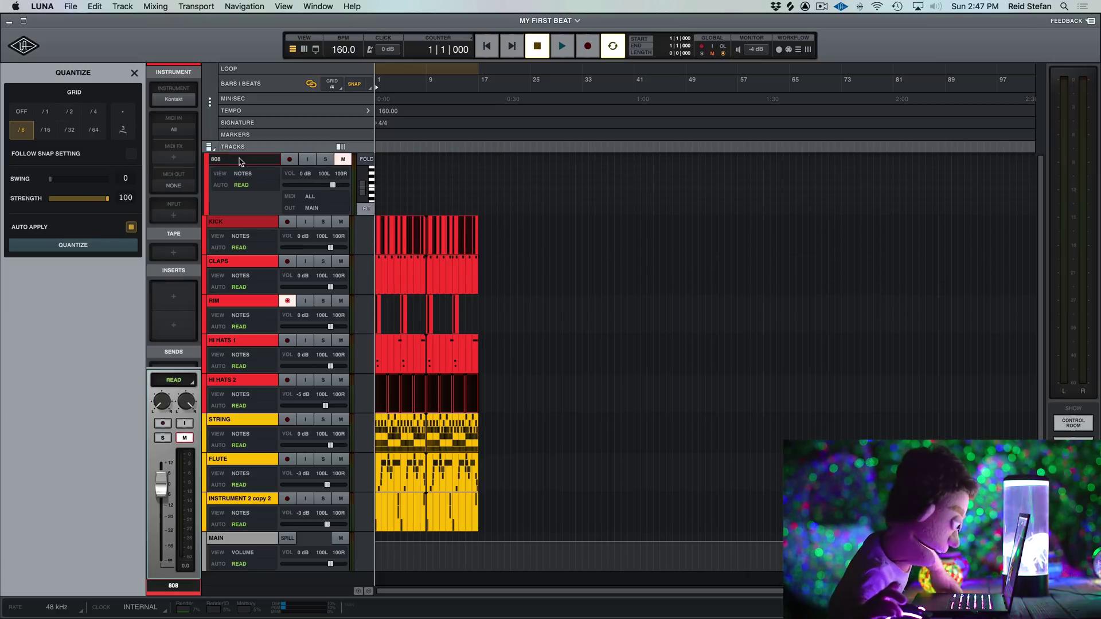
click(205, 172)
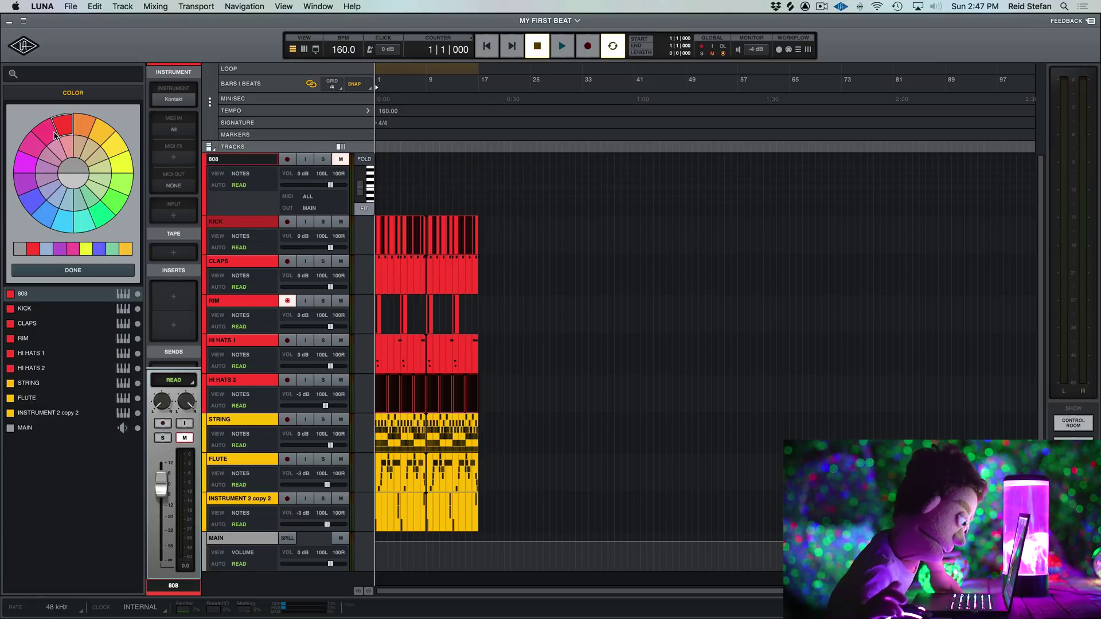
click(68, 146)
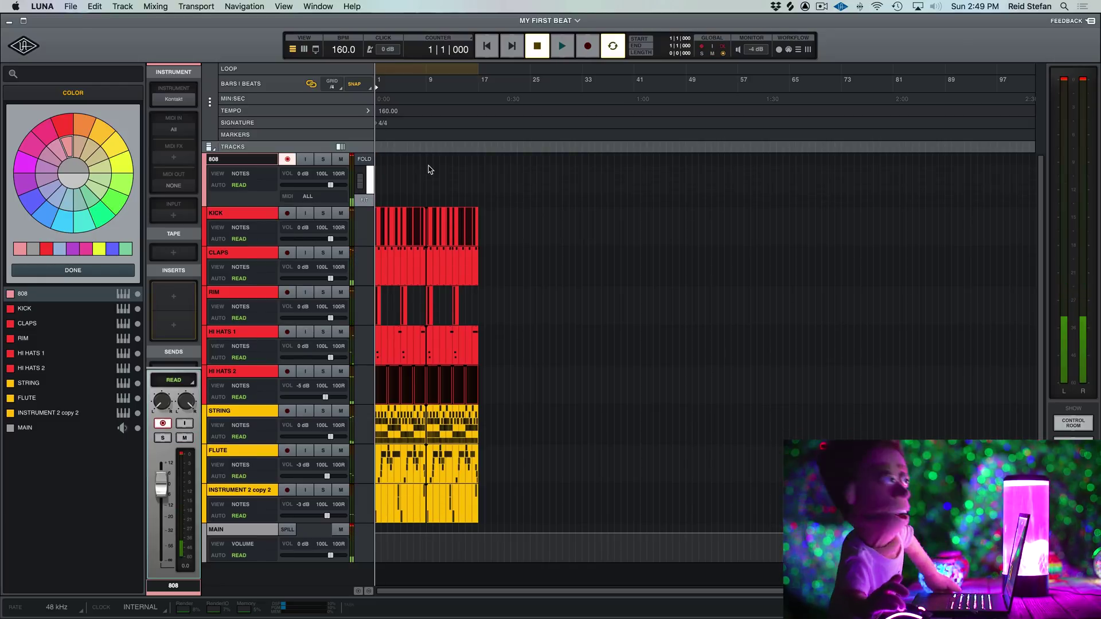
- Record an 808 pattern on the 808 track, quantize its notes, and play it back
key(r)
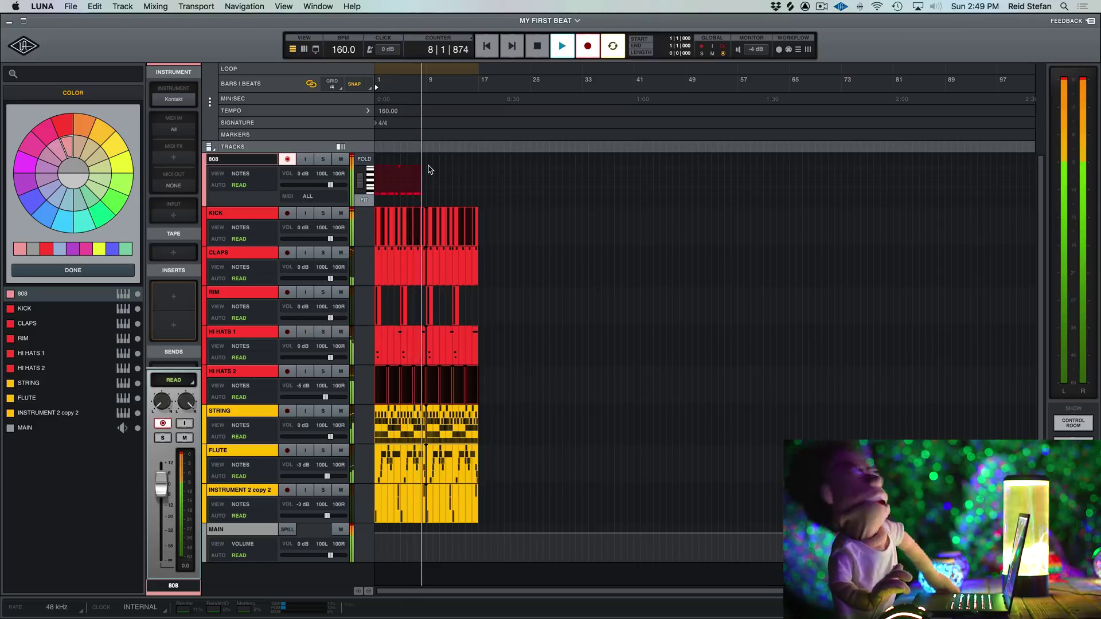
key(space)
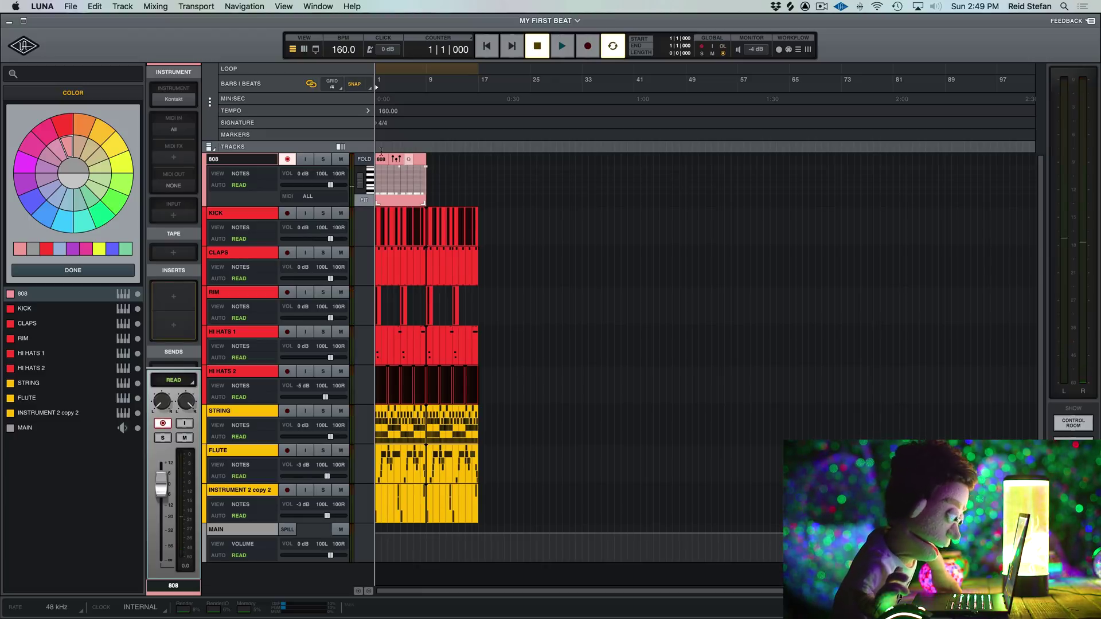
click(420, 159)
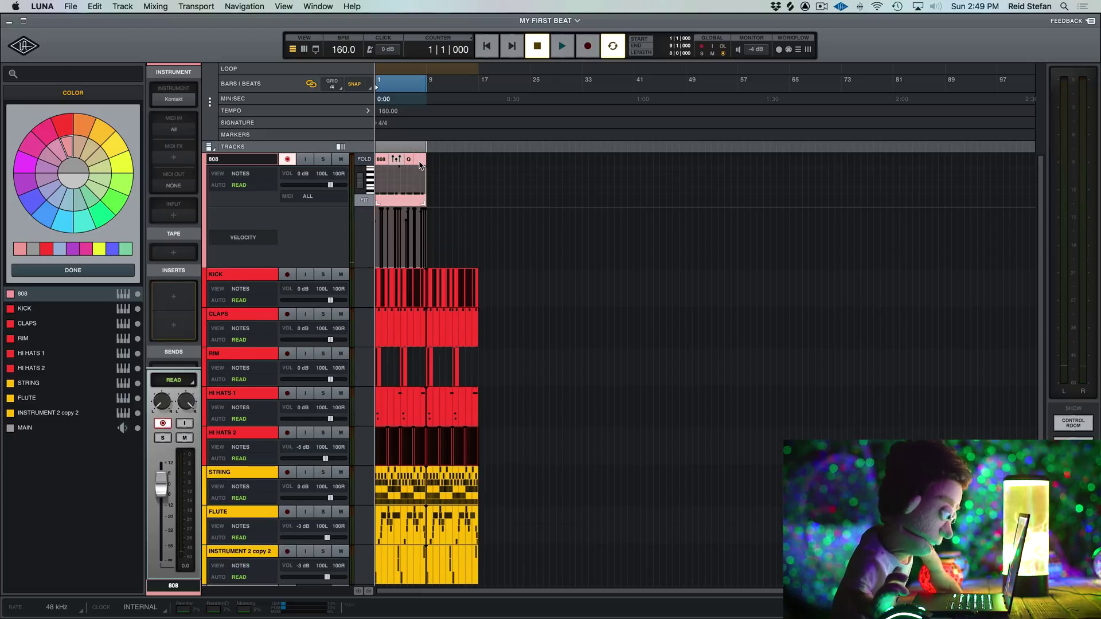
drag(399, 171, 426, 172)
key(super+equal)
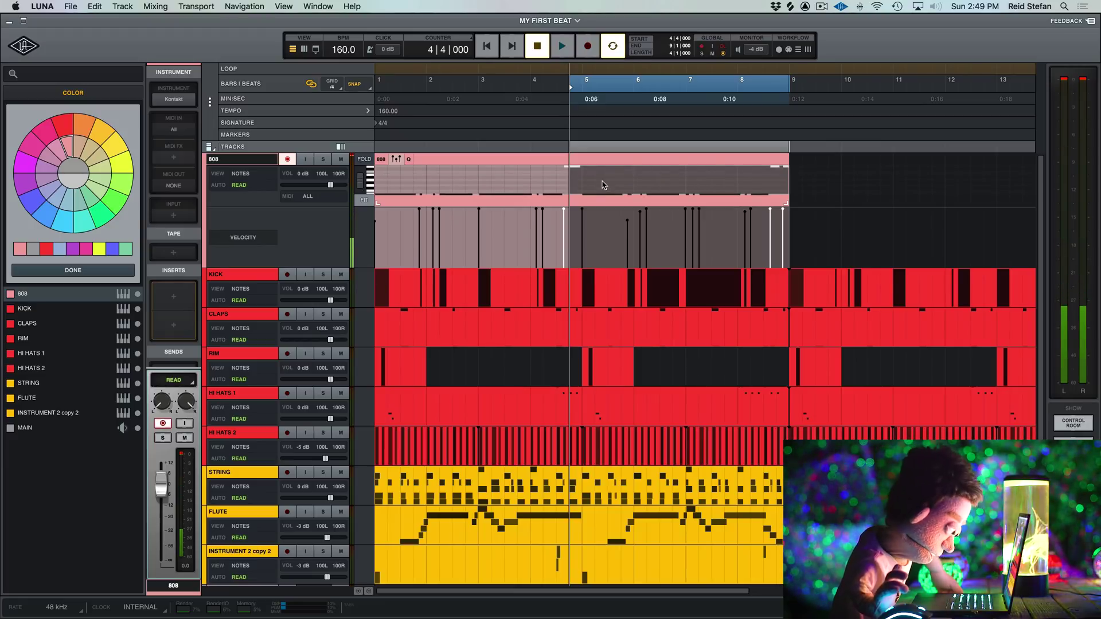
click(602, 184)
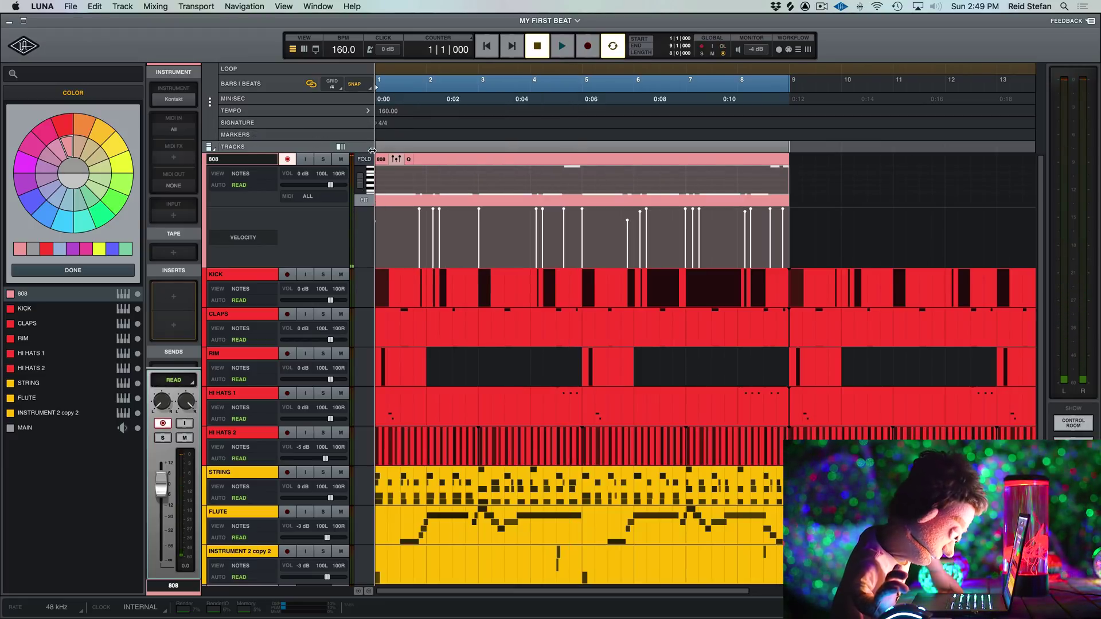
click(407, 160)
key(space)
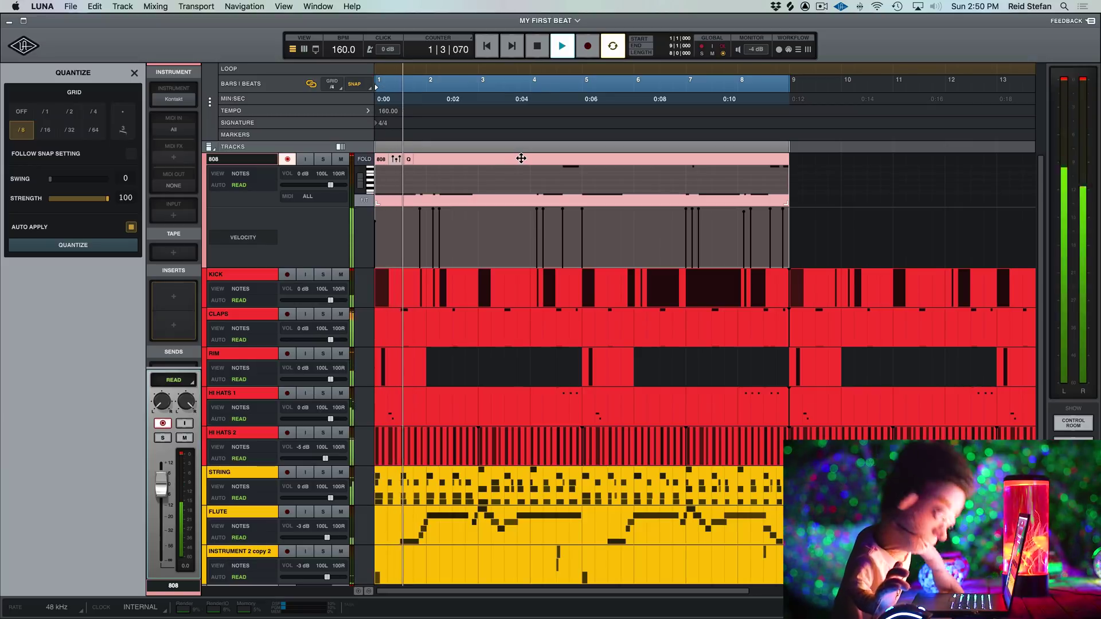
key(super+minus)
key(super+minus)
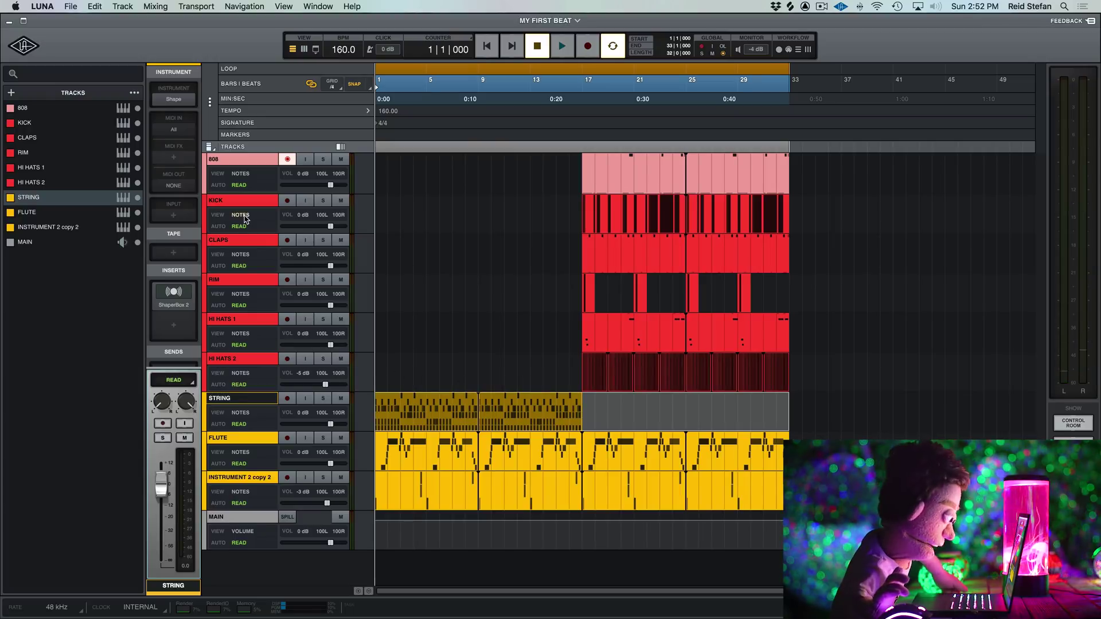
- Play the beat, briefly muting then soloing STRINGS LOW, and stop with both turned off
key(space)
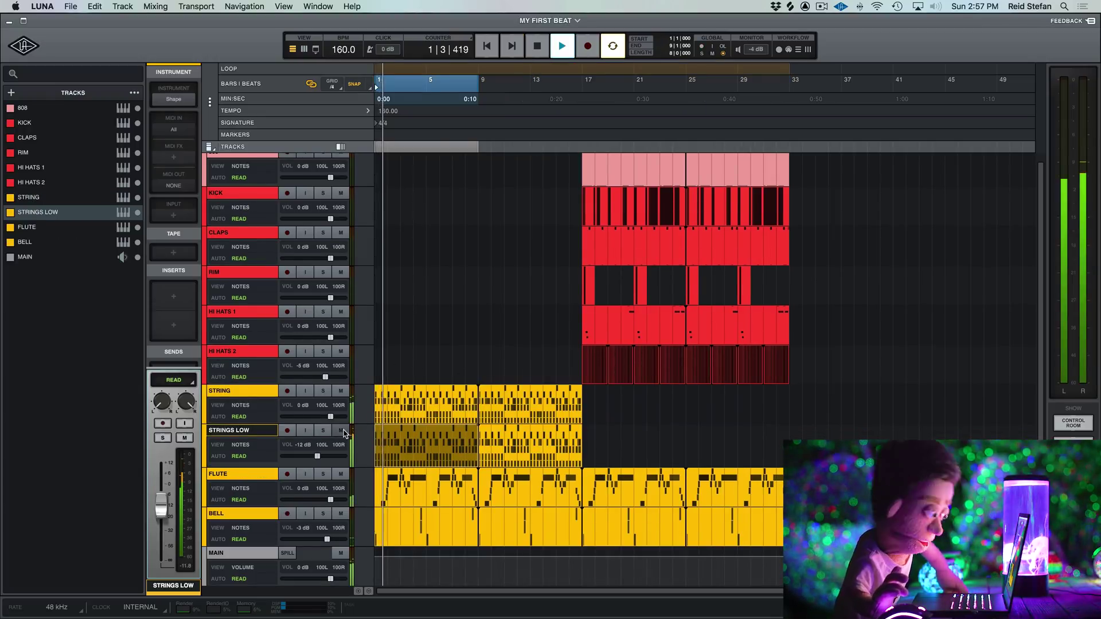
click(342, 430)
click(341, 431)
click(322, 431)
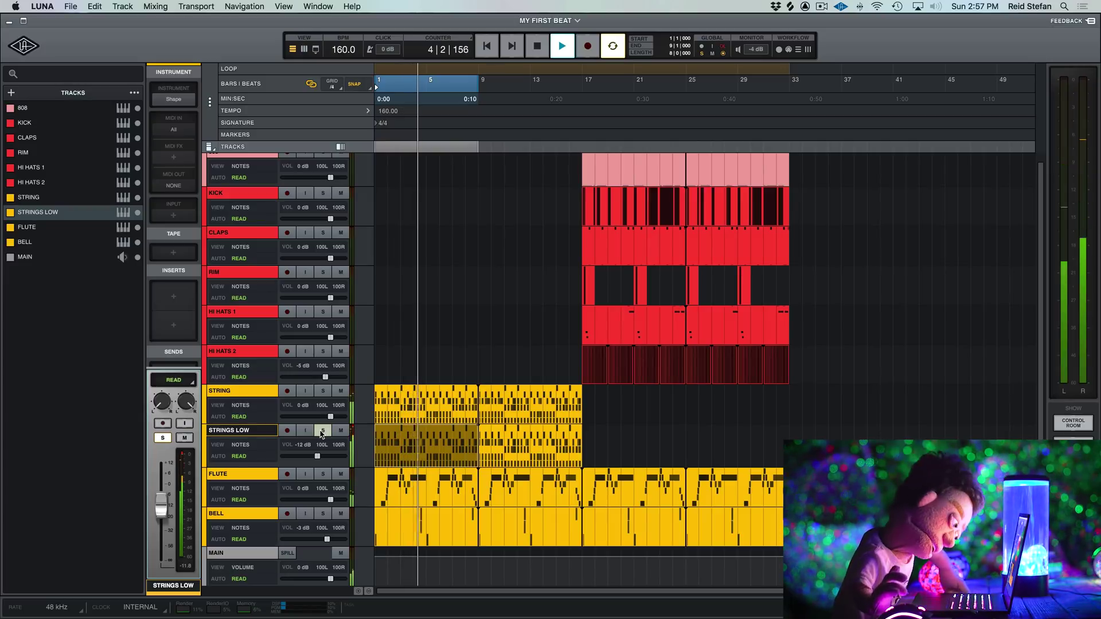
click(322, 431)
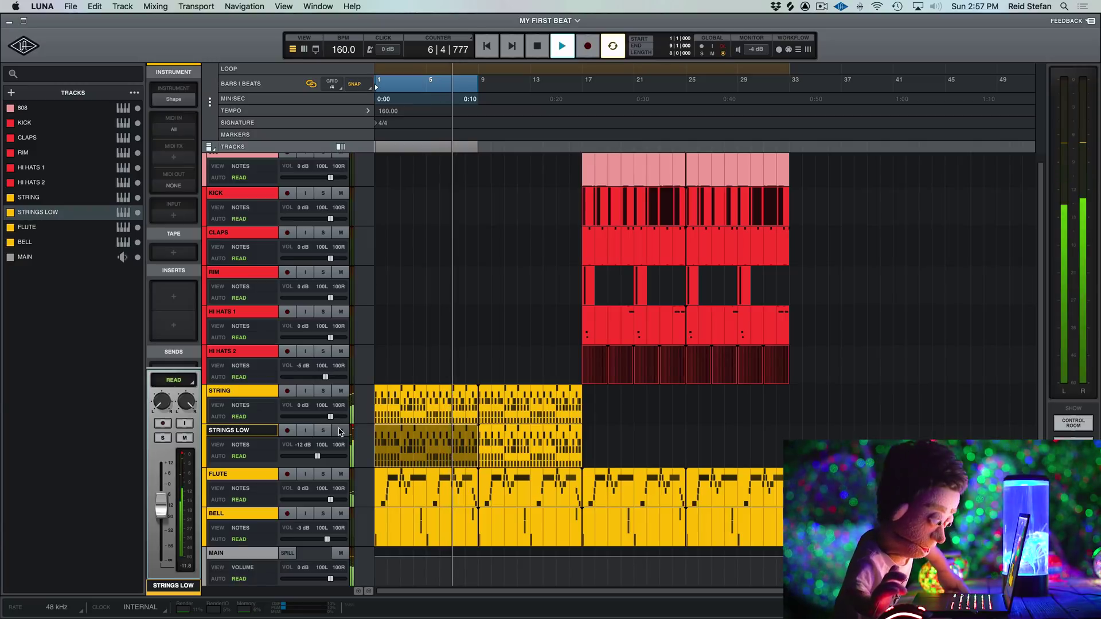
key(space)
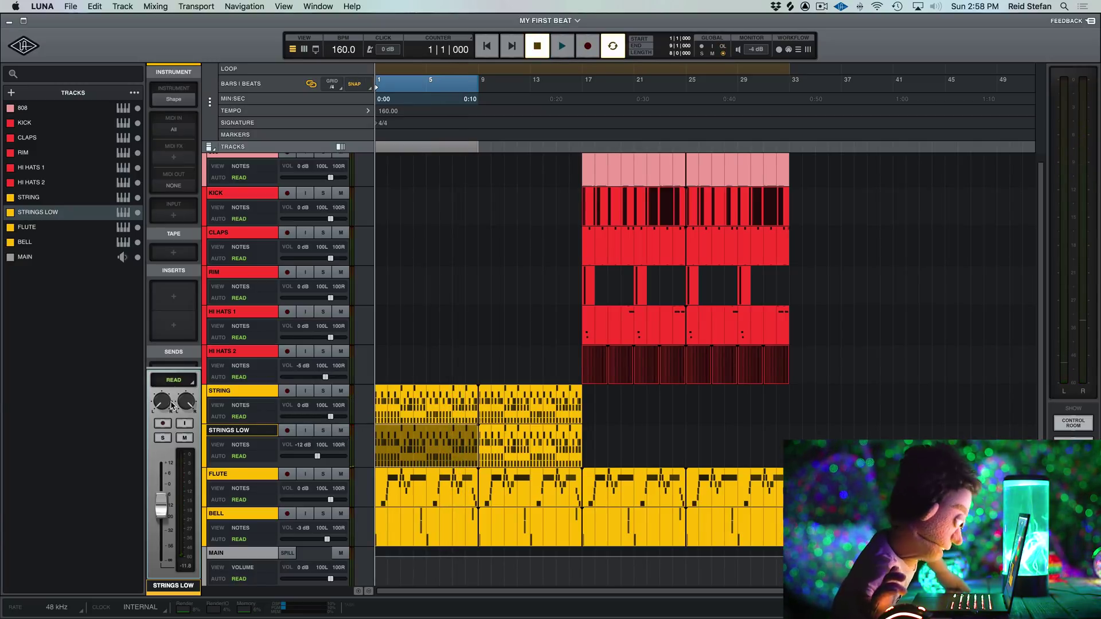
- Switch the STRING track to Simple Stereo Pan and play back the strings
click(241, 392)
right_click(157, 406)
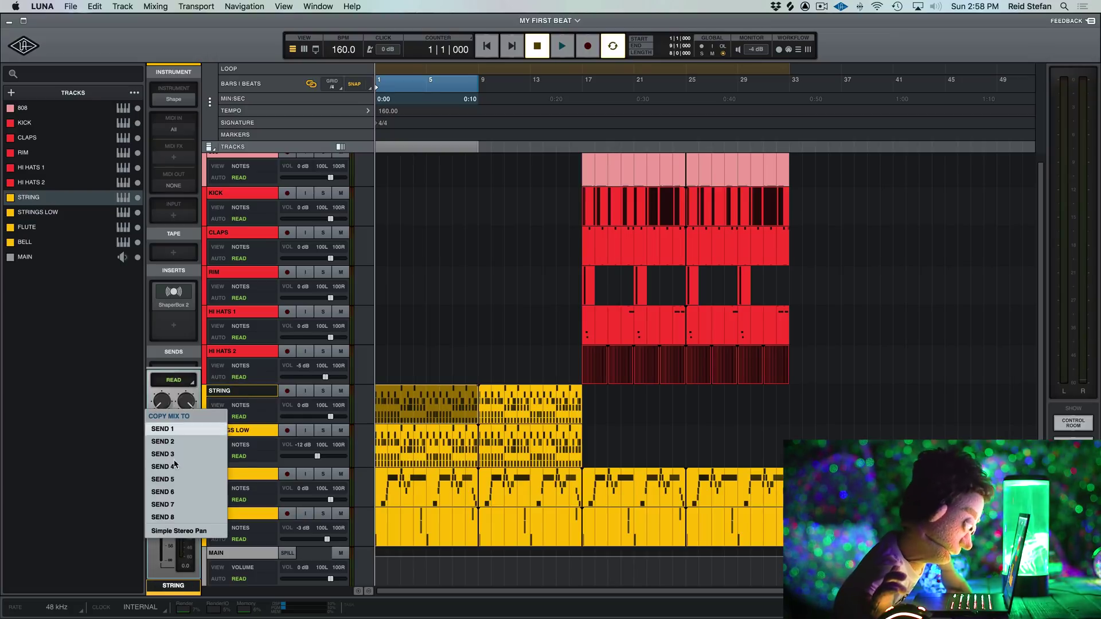
click(188, 533)
key(space)
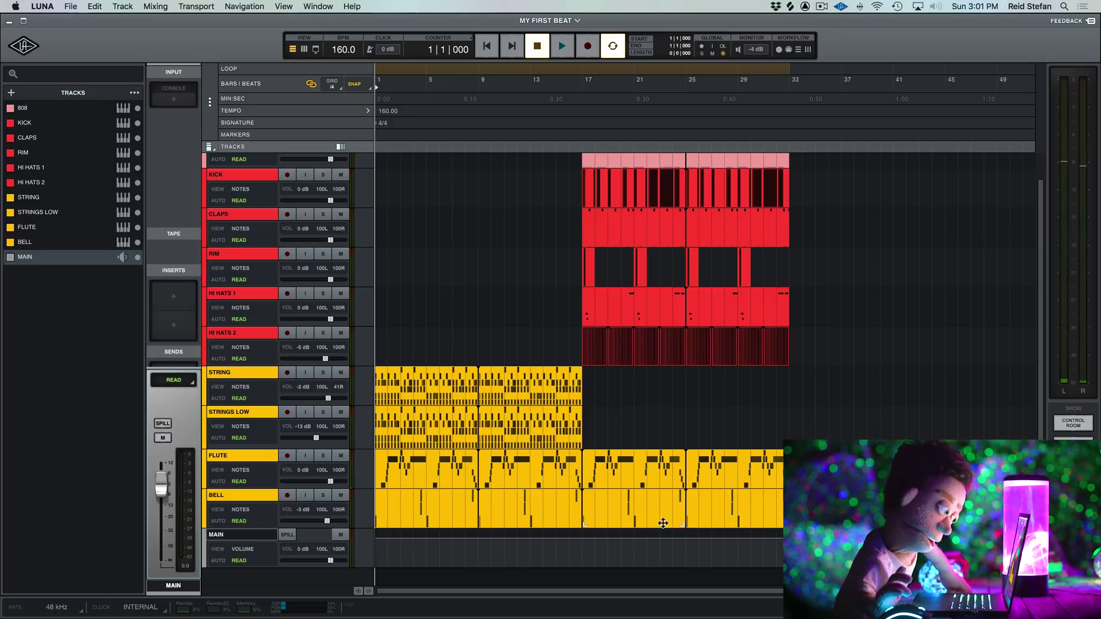
- Create a new bus track named SYNTHS below BELL
click(256, 499)
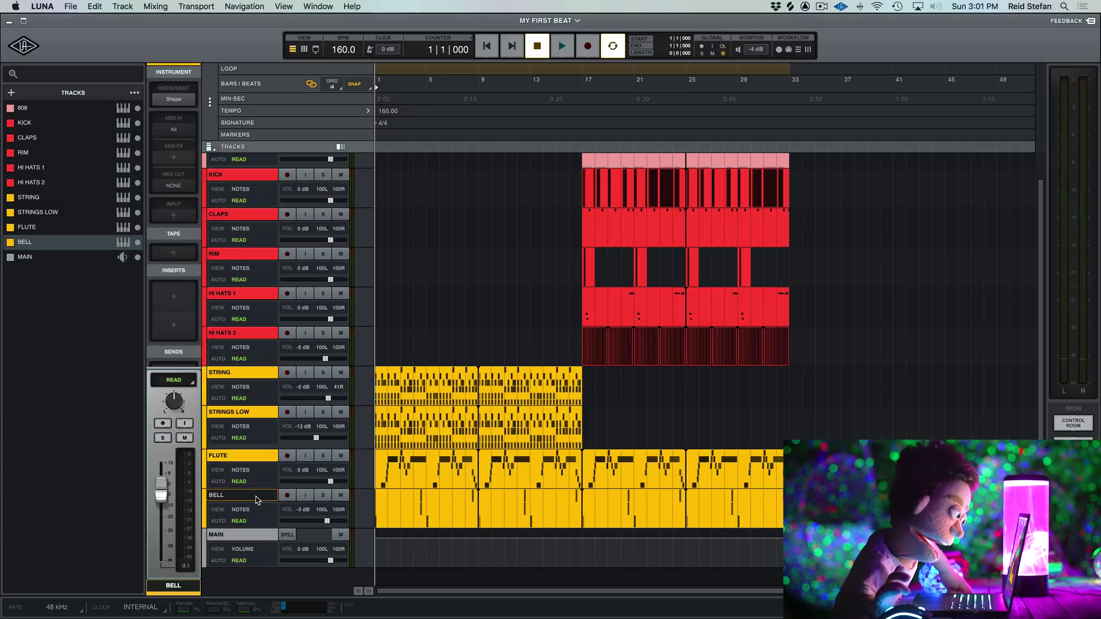
key(super+shift+n)
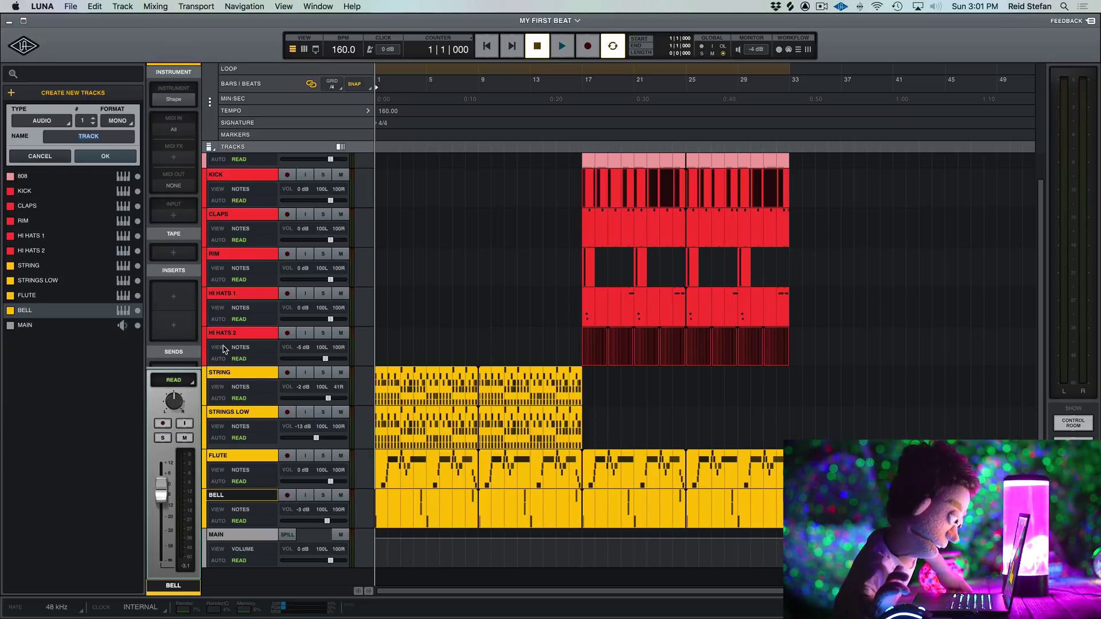
click(64, 122)
click(71, 160)
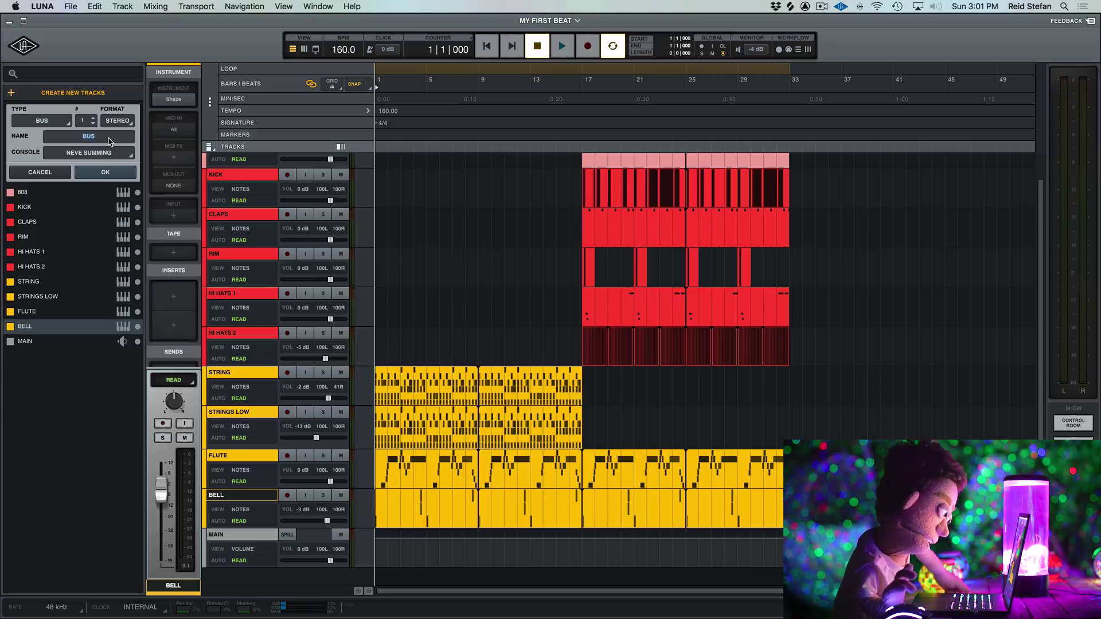
click(109, 138)
text(SYNTHS)
key(Return)
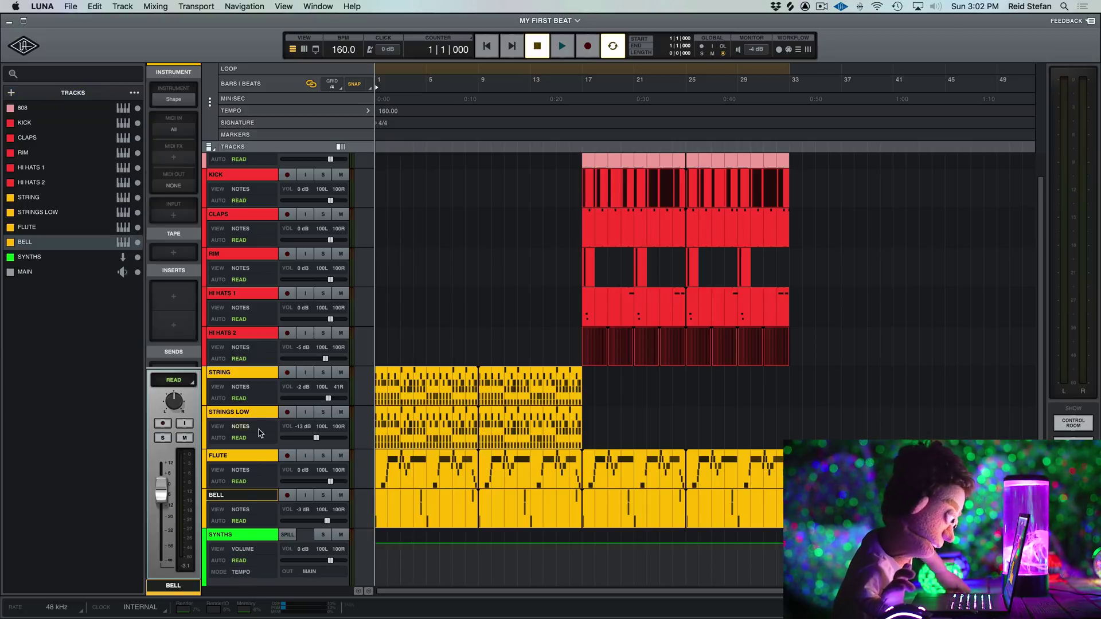
- Route the STRING, STRINGS LOW, FLUTE and BELL outputs to SYNTHS and check playback
shift+click(251, 375)
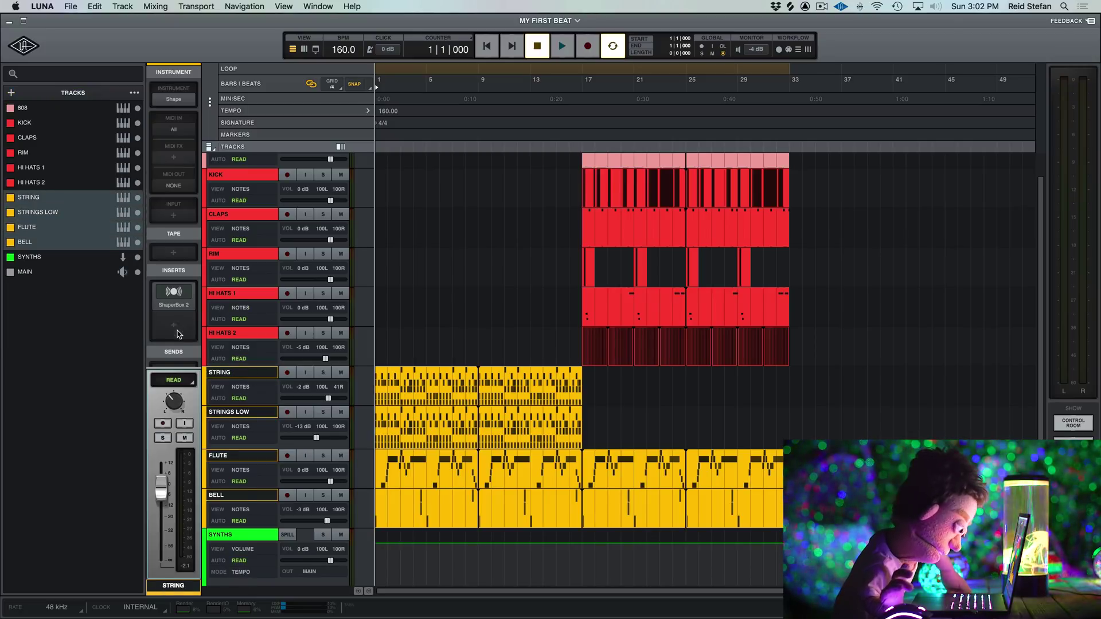
scroll(179, 338, down, 5)
click(173, 188)
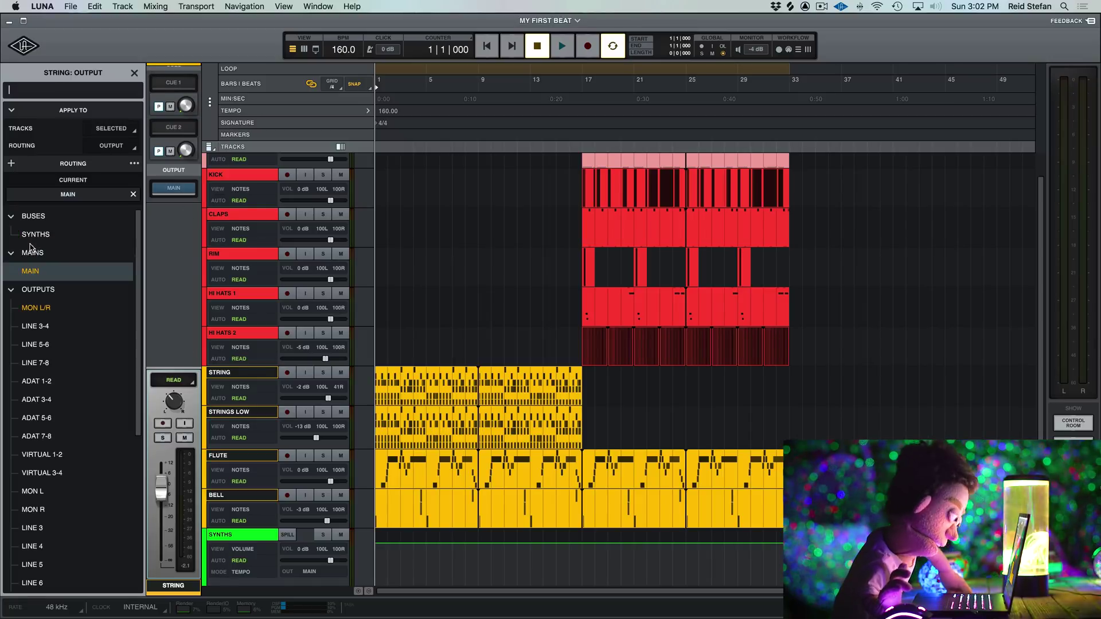
click(32, 235)
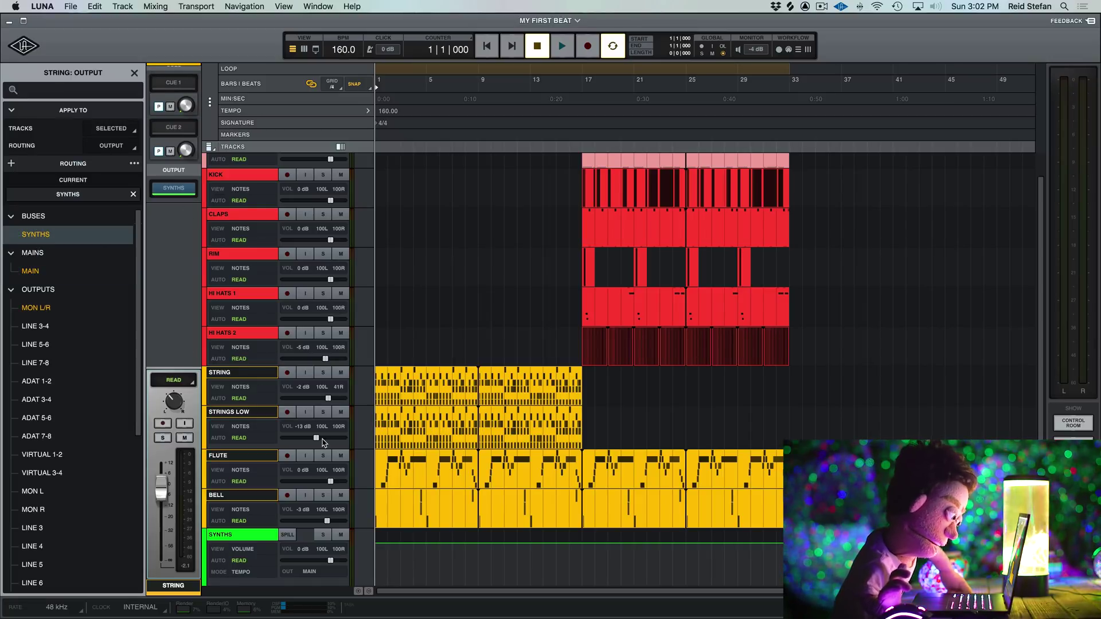
key(space)
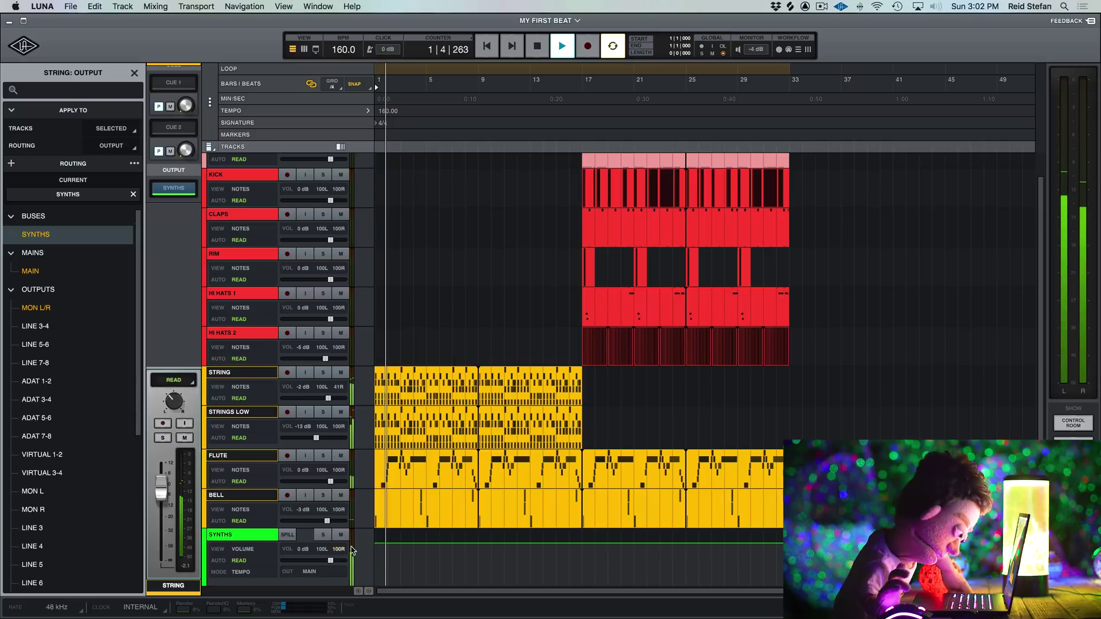
click(255, 540)
key(space)
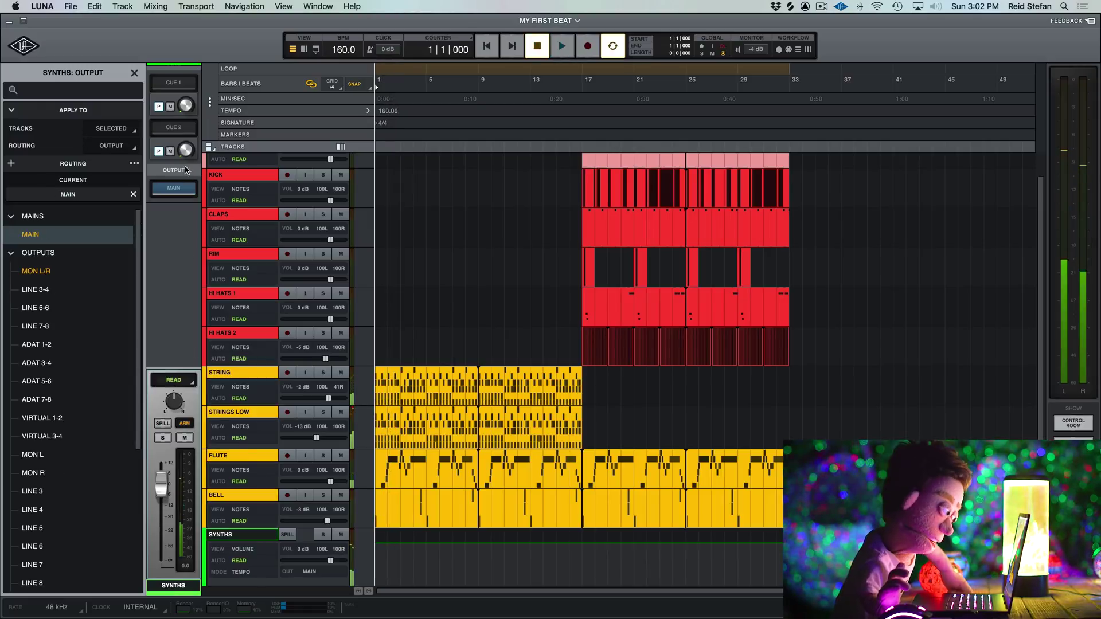
scroll(172, 293, up, 5)
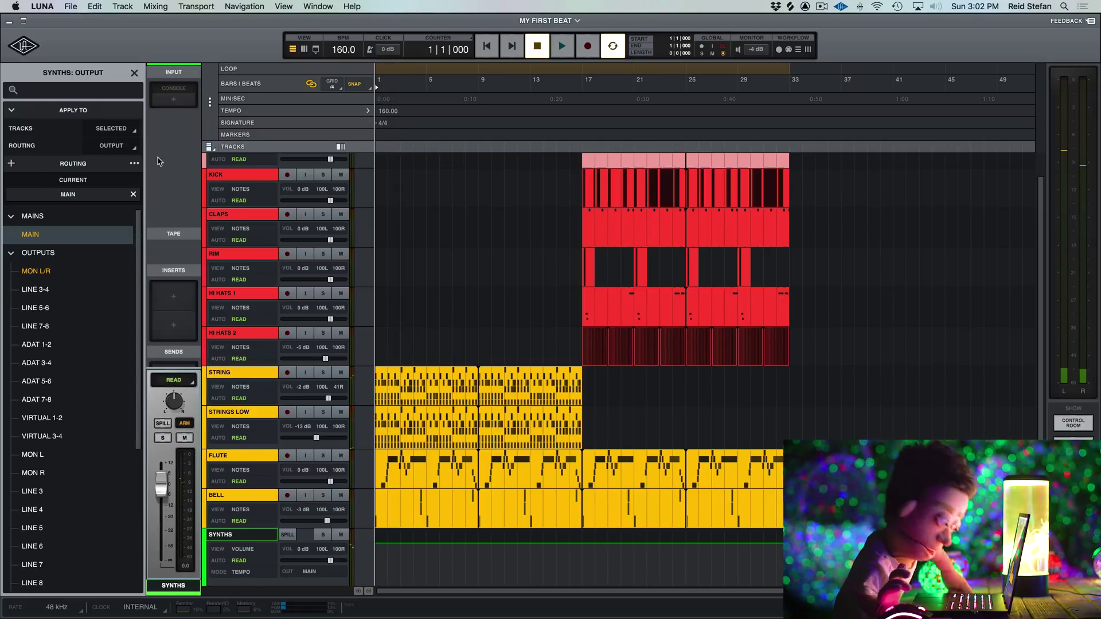
- Load HalfTime on SYNTHS insert 1 and turn its Mix down to 50% during playback
click(173, 301)
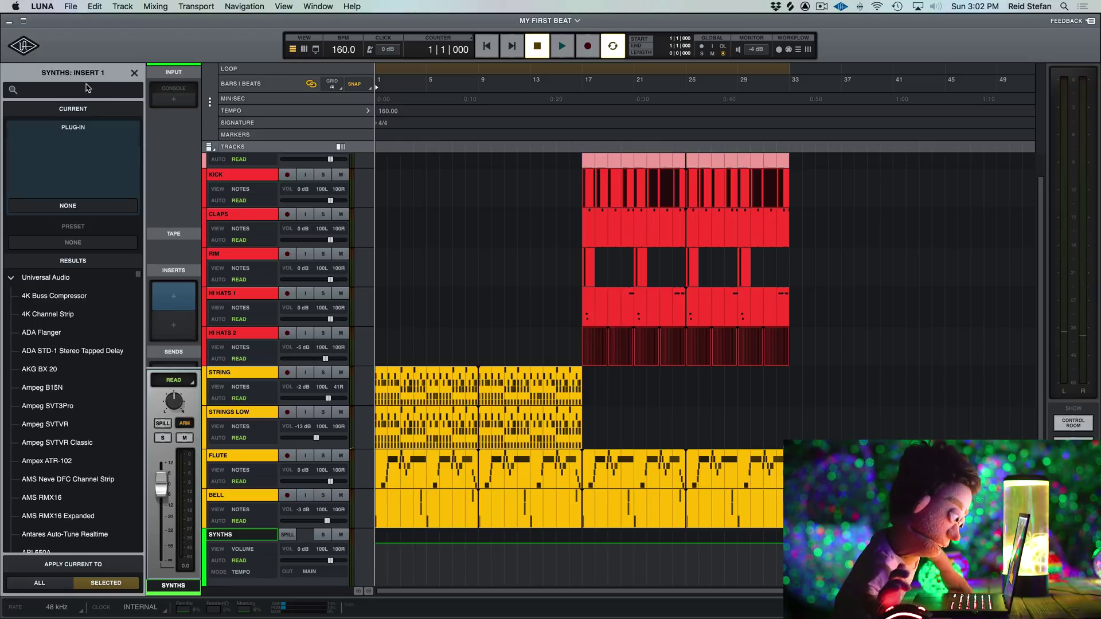
text(HALF)
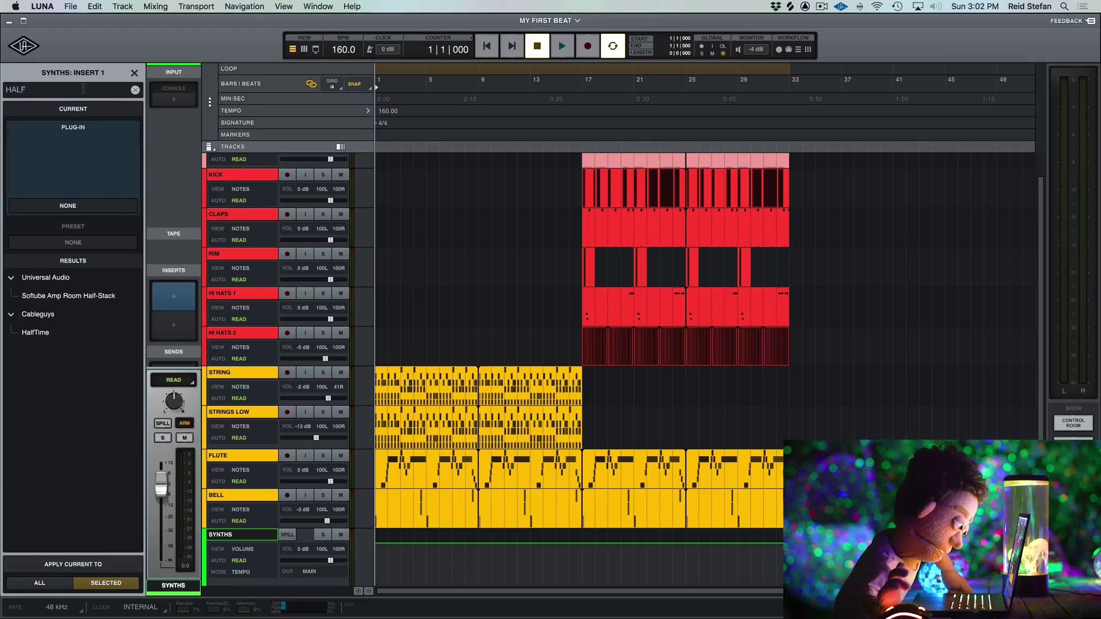
click(35, 332)
key(space)
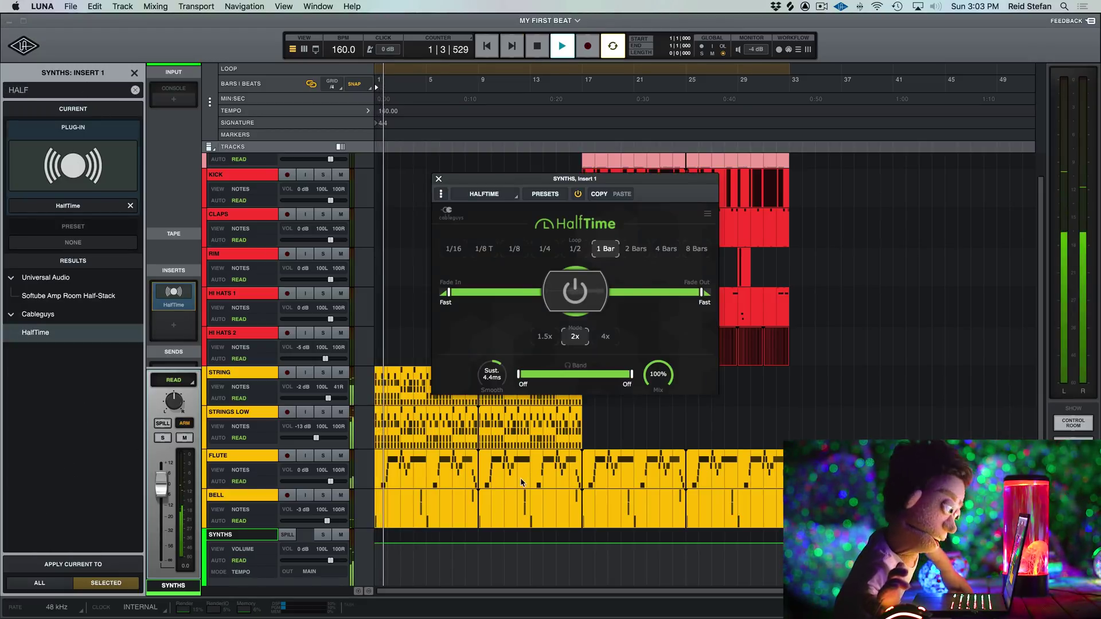
drag(658, 373, 658, 394)
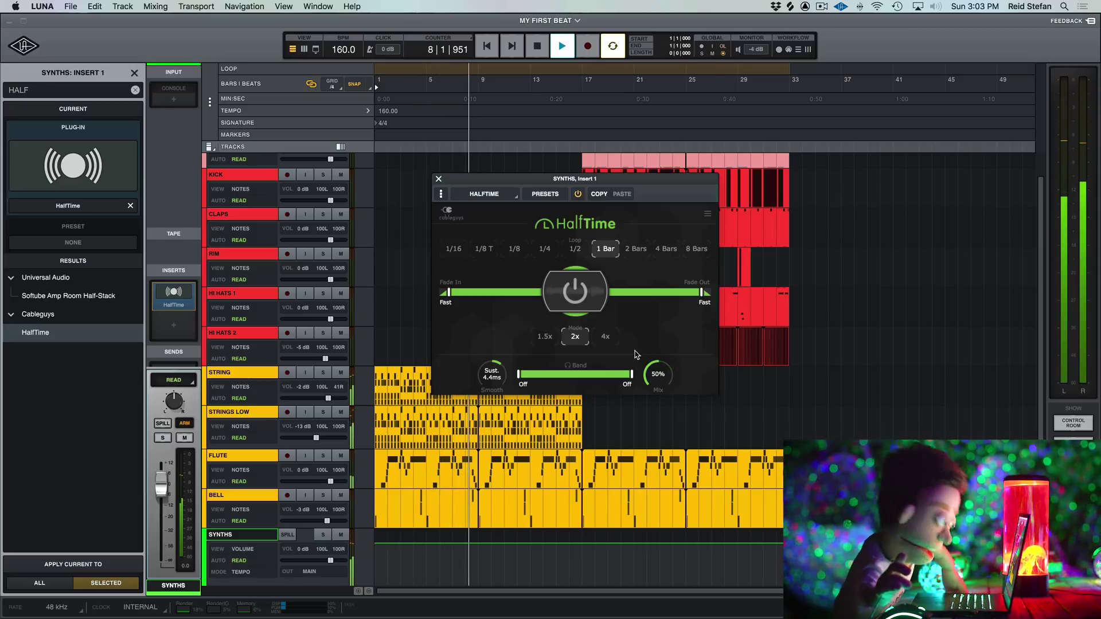
key(space)
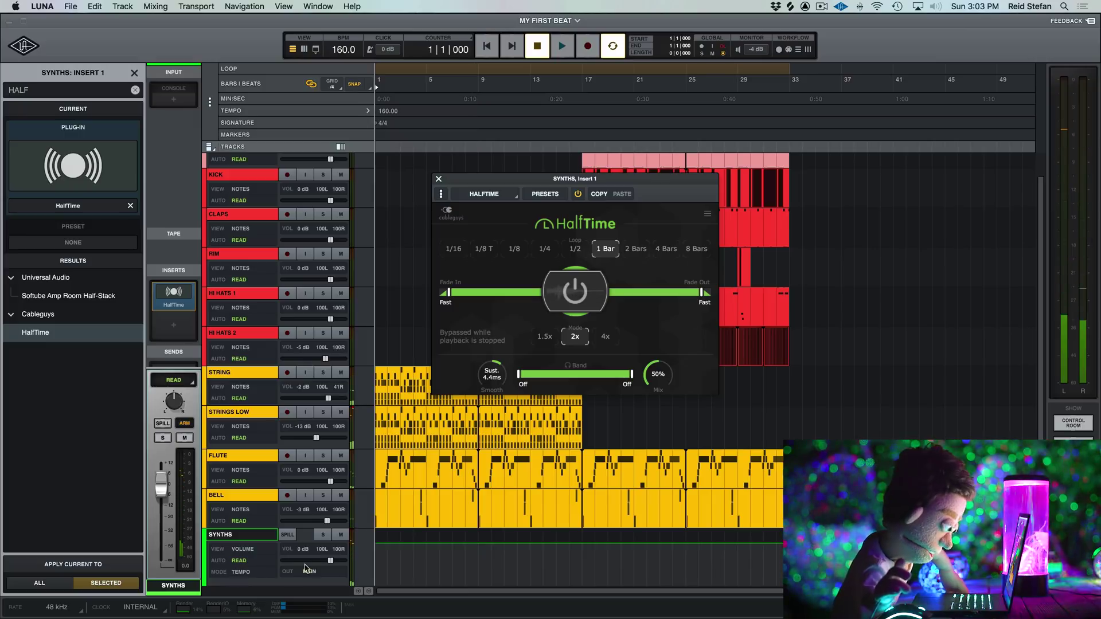
- Show HalfTime Mix automation on the SYNTHS lane and place the first point
click(243, 549)
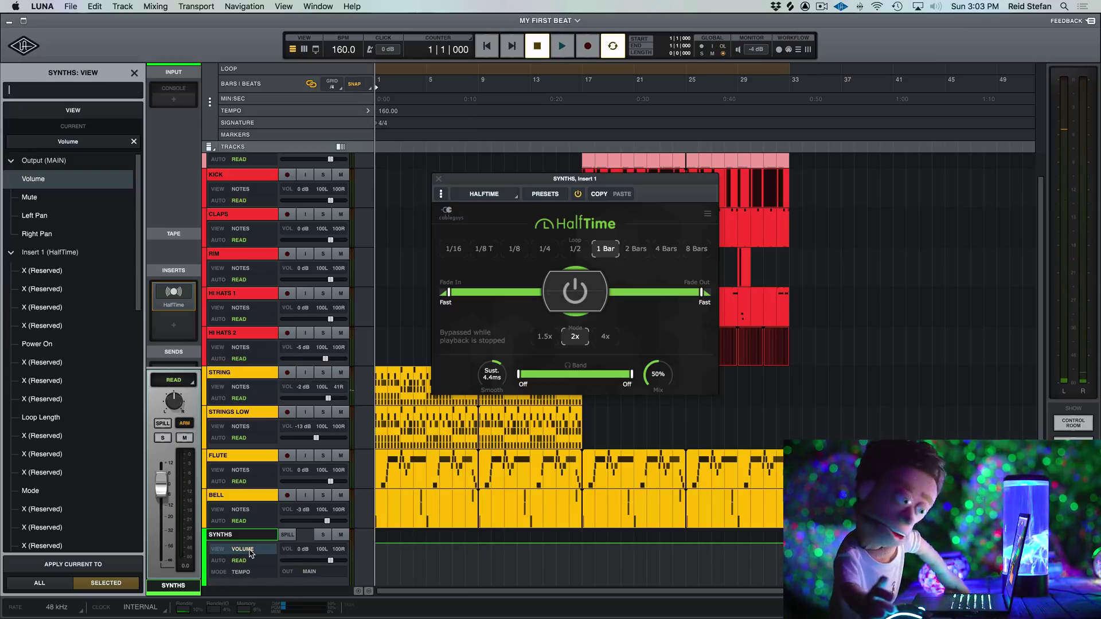
text(MIX)
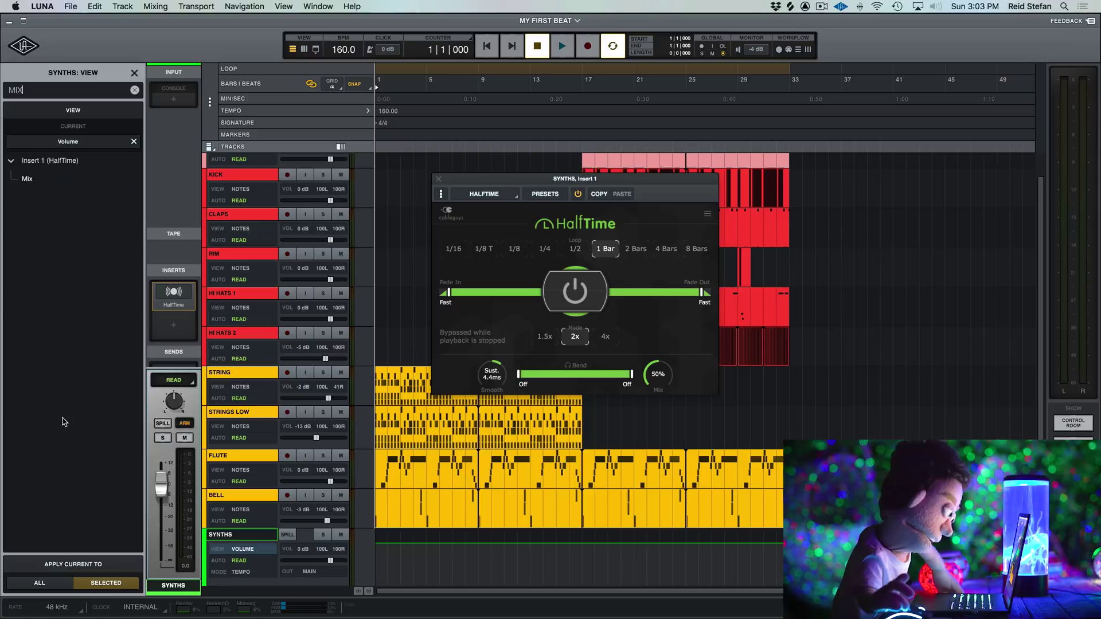
click(26, 179)
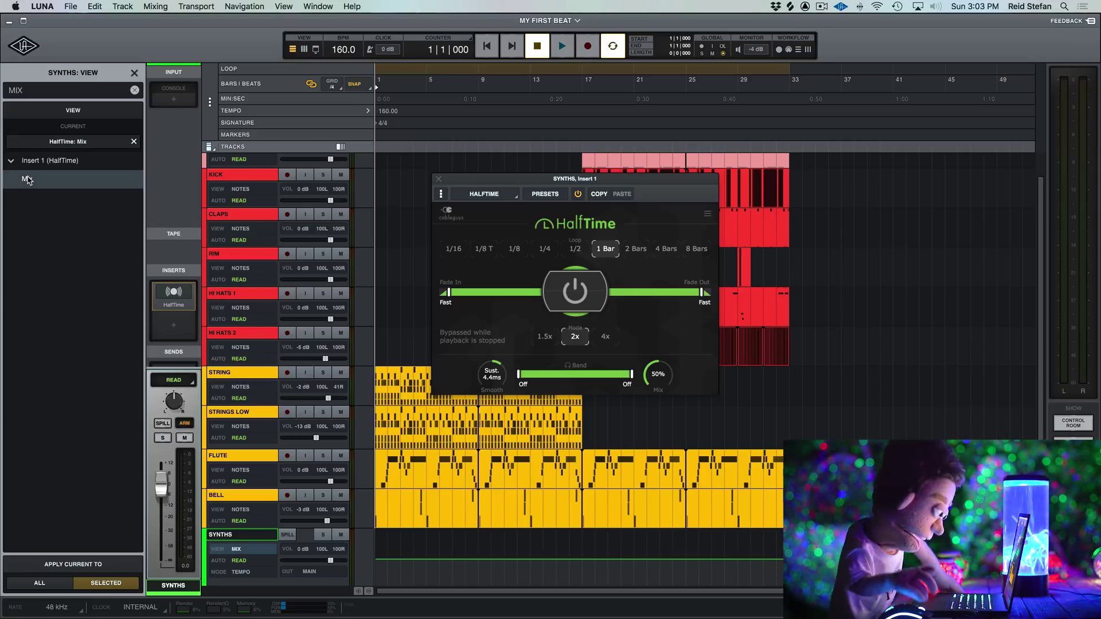
click(400, 554)
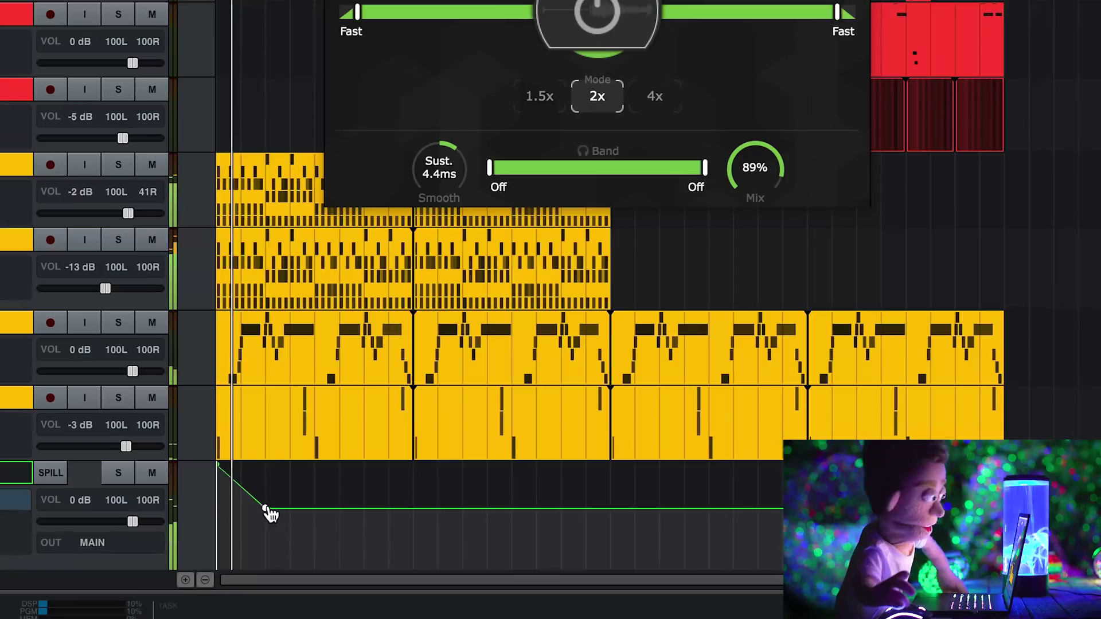
drag(401, 554, 416, 548)
- Shape the Mix curve with raised, dipped and swelling points across the opening bars
drag(297, 504, 319, 492)
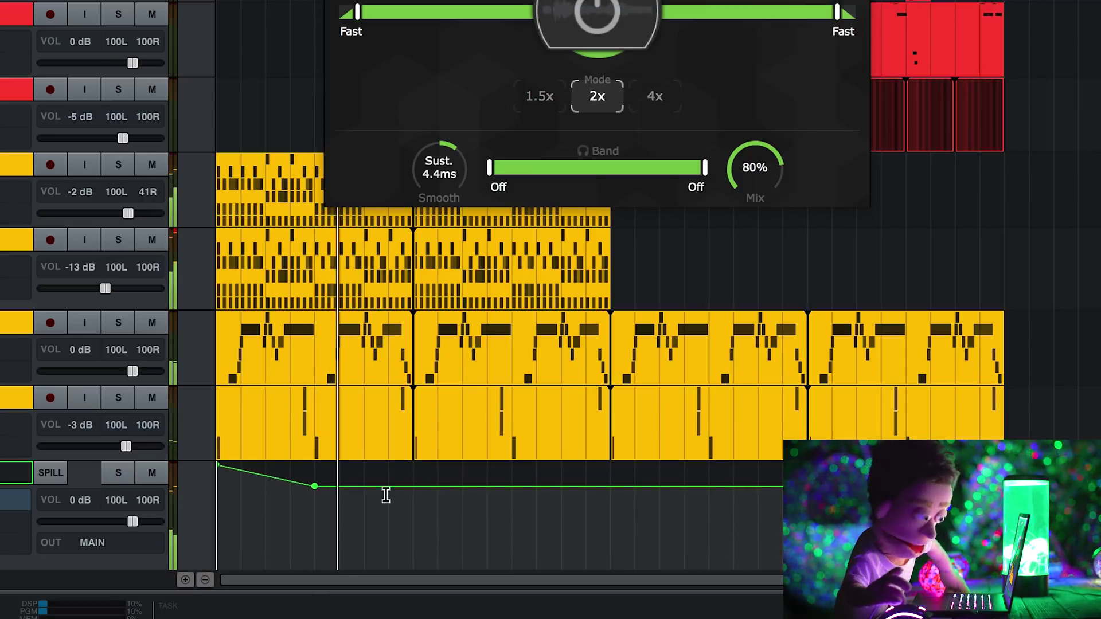
mouse_move(396, 486)
mouse_down()
mouse_move(394, 469)
mouse_move(399, 479)
mouse_up()
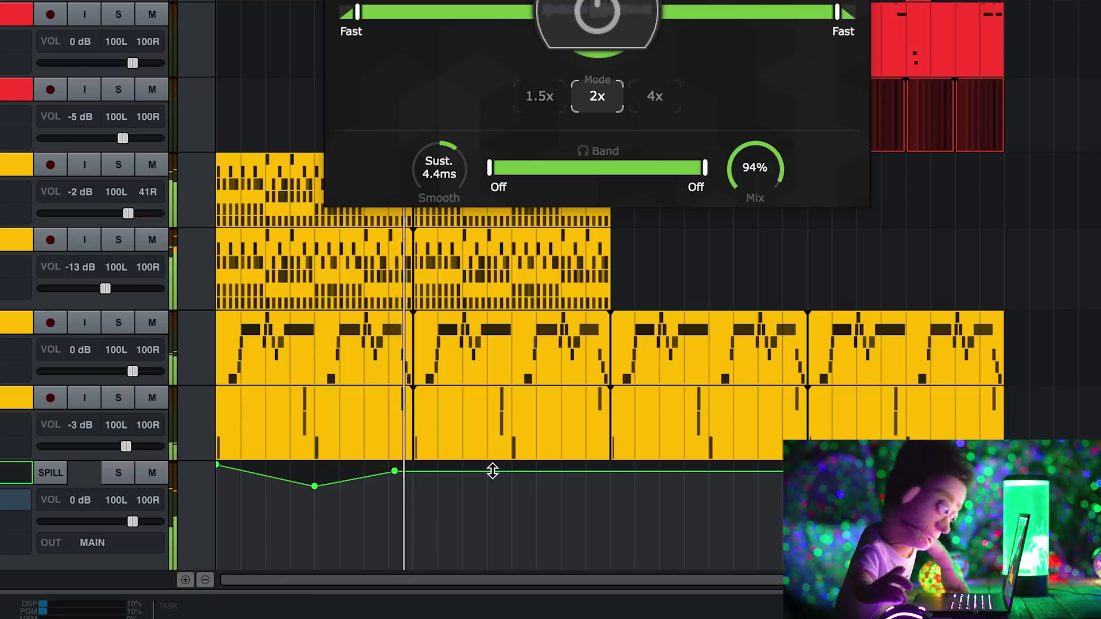
drag(493, 472, 487, 487)
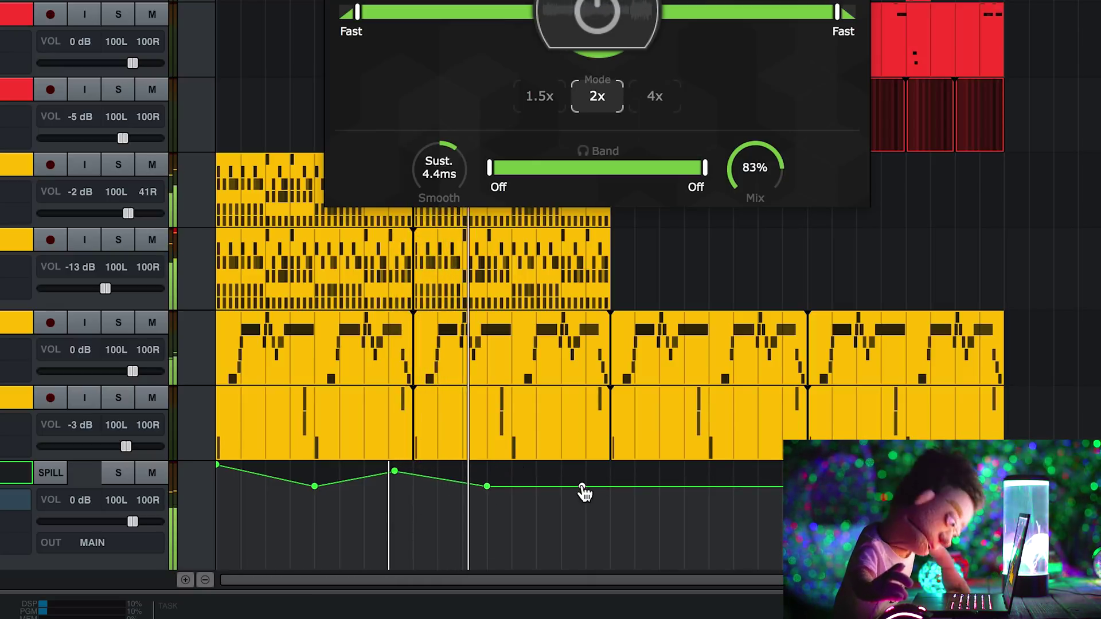
drag(560, 486, 560, 473)
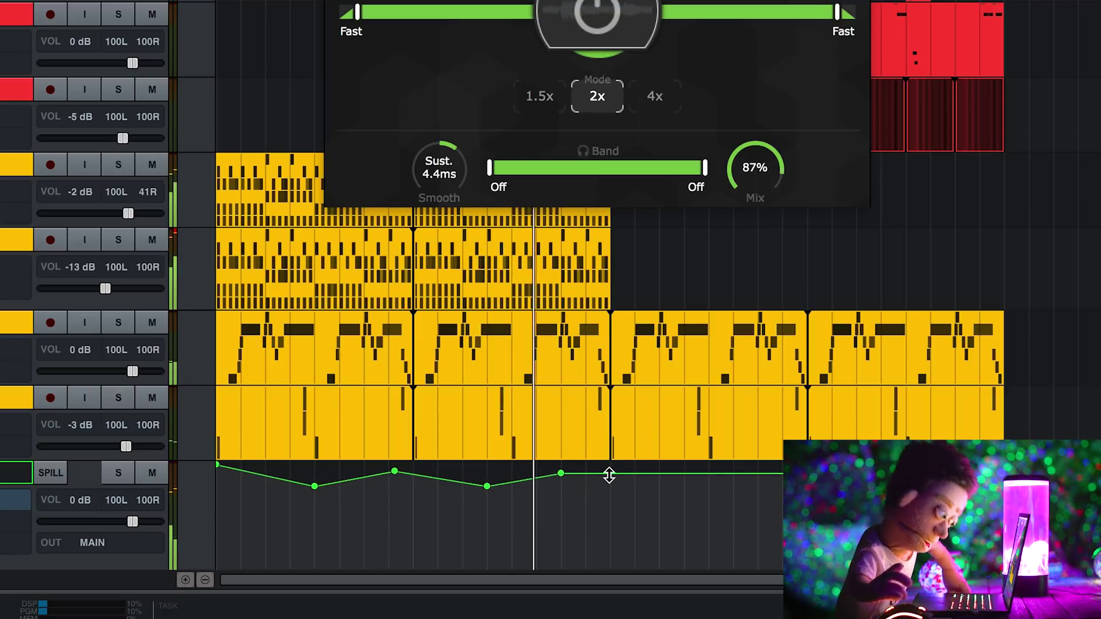
click(604, 473)
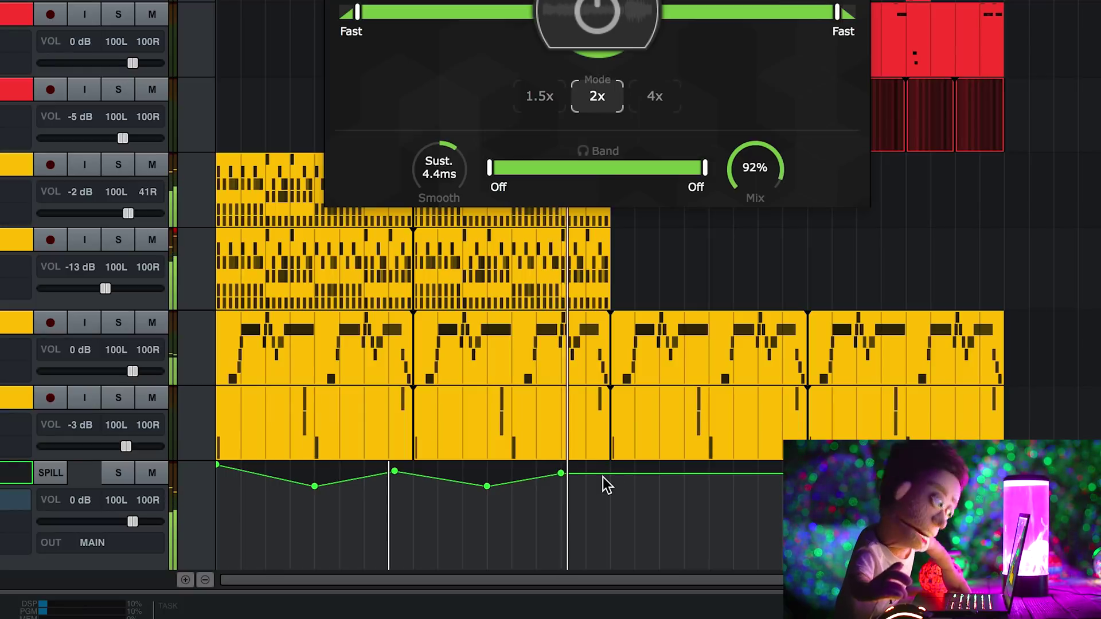
drag(604, 474, 609, 523)
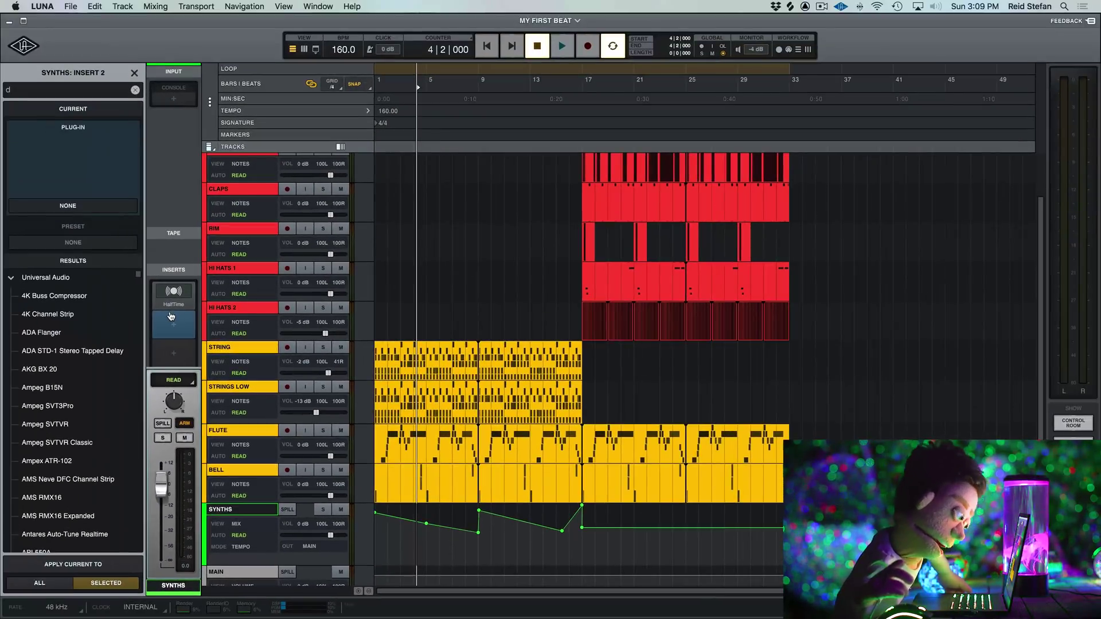
- Load Empirical Labs Distressor on SYNTHS insert 2 and adjust its Input and Release
text(str)
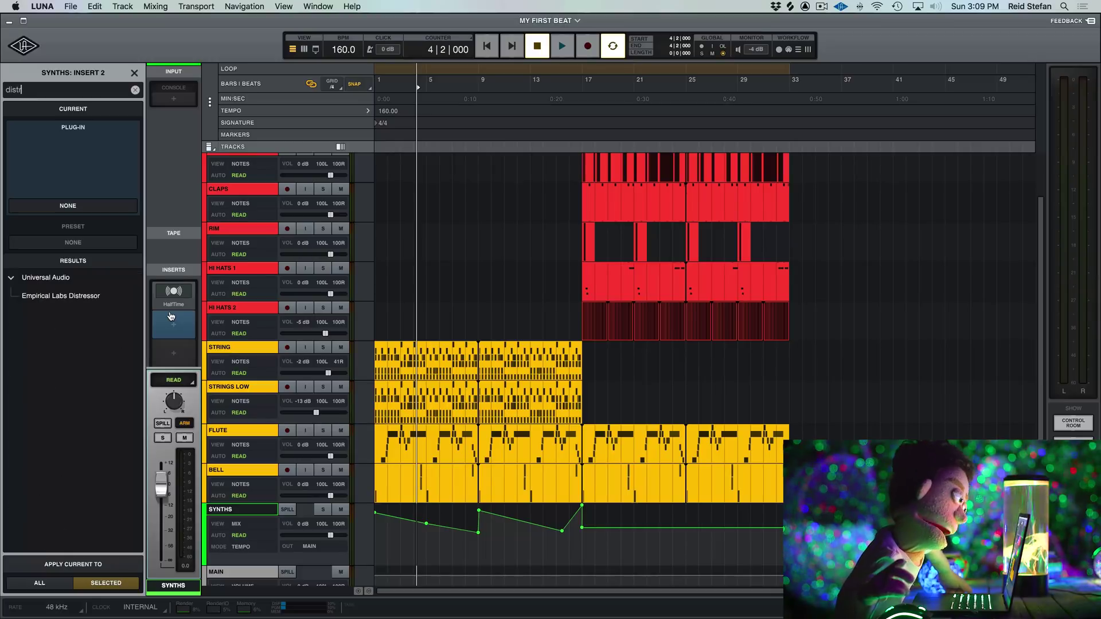
click(91, 297)
key(space)
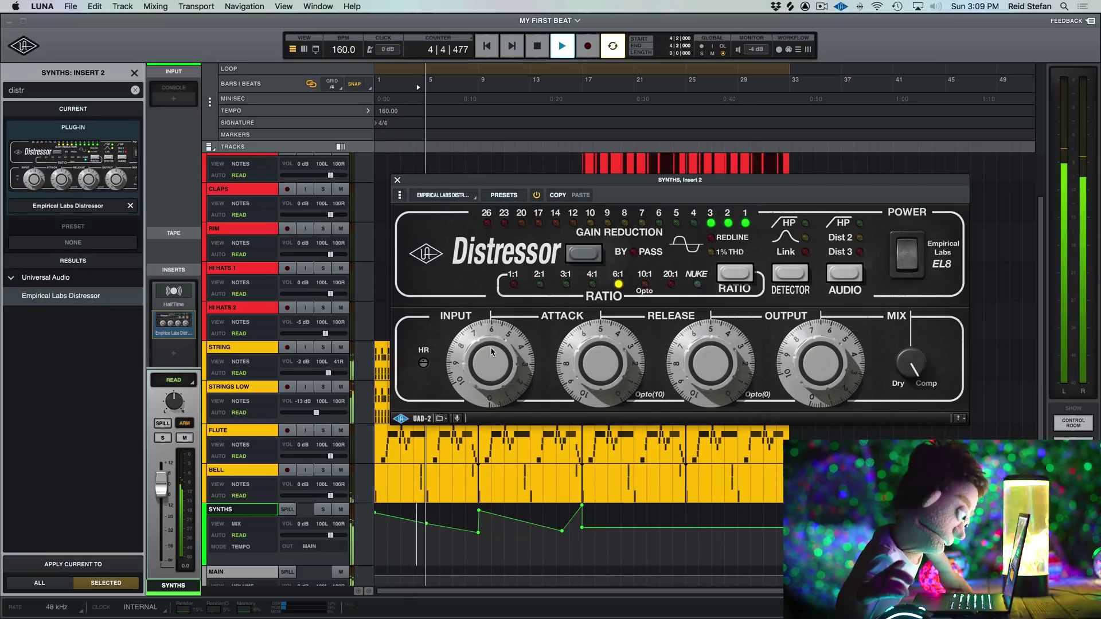
drag(491, 352, 492, 353)
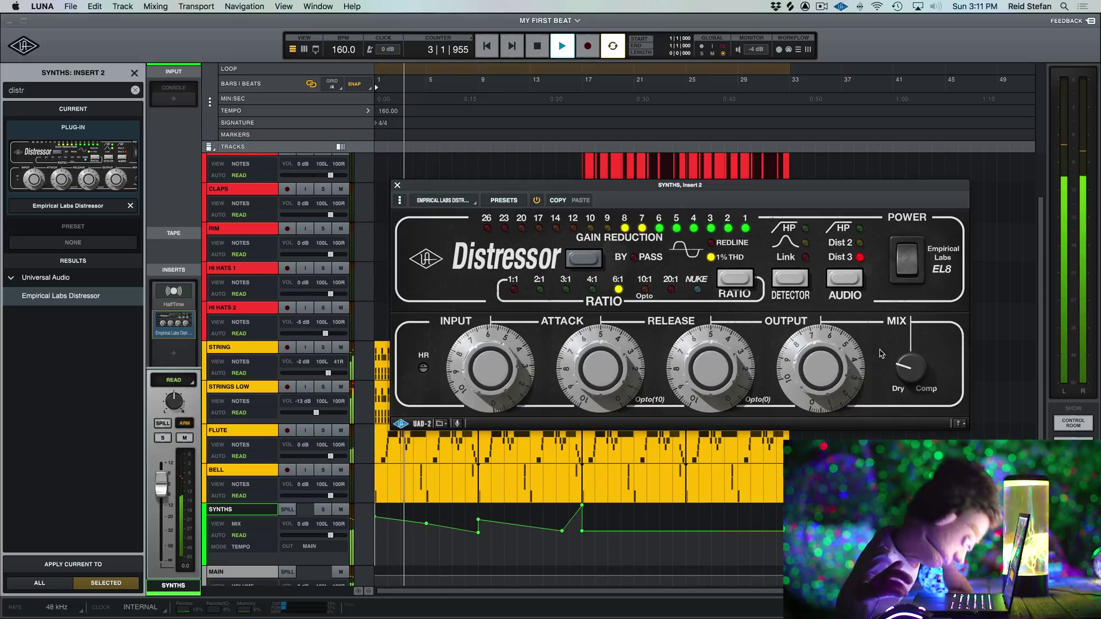
drag(676, 370, 673, 385)
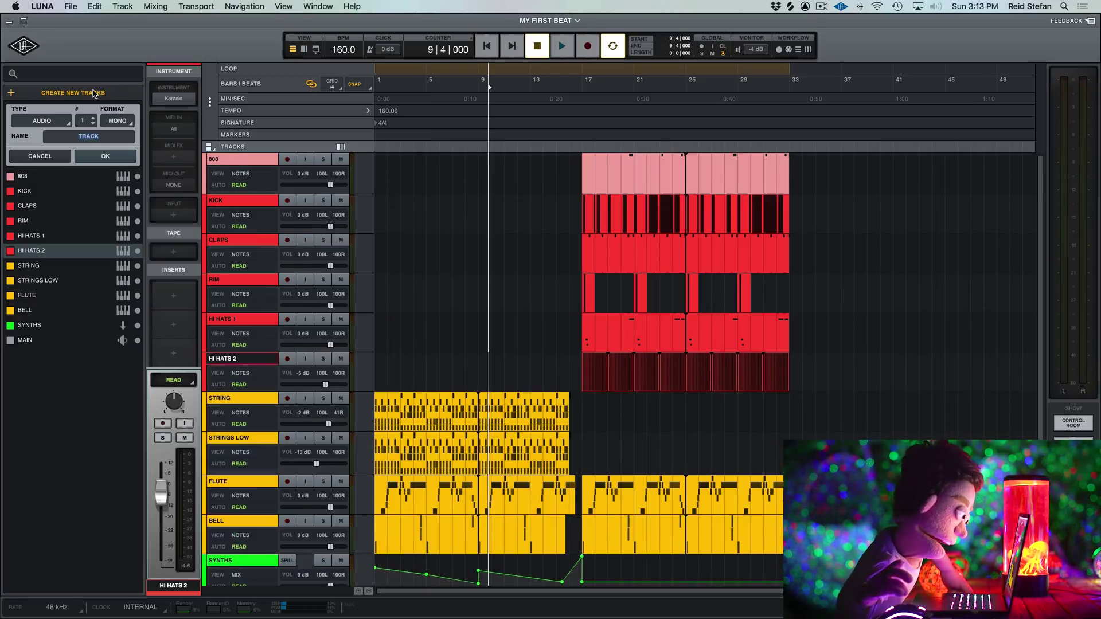
- Create the PERCS instrument track running Shape's Bongos and choose a plug-in for insert 1
click(51, 119)
click(64, 143)
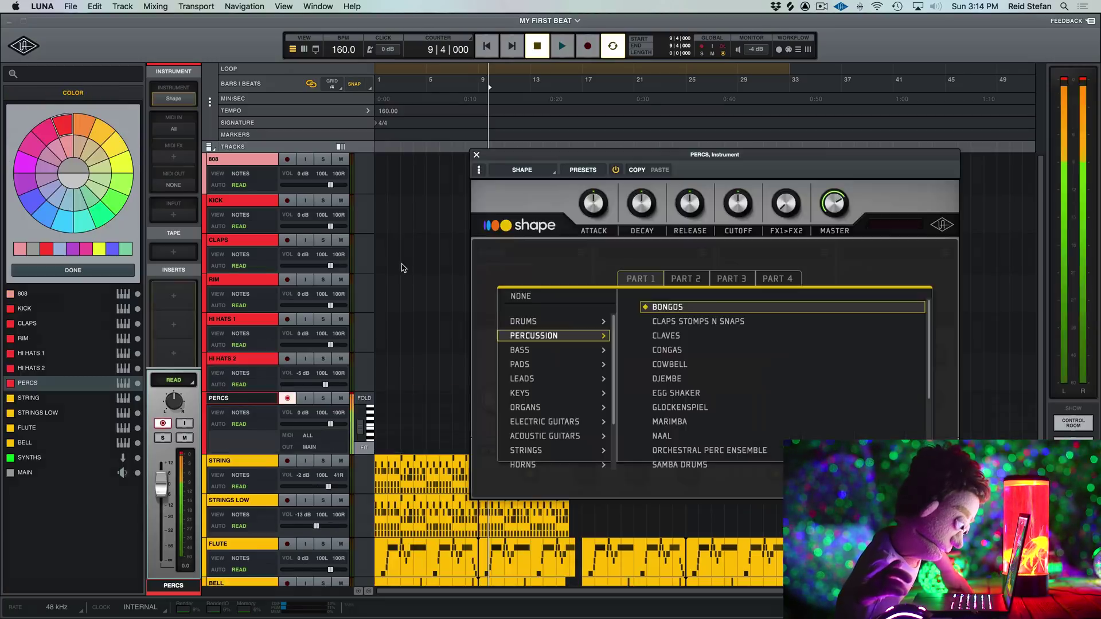
click(175, 295)
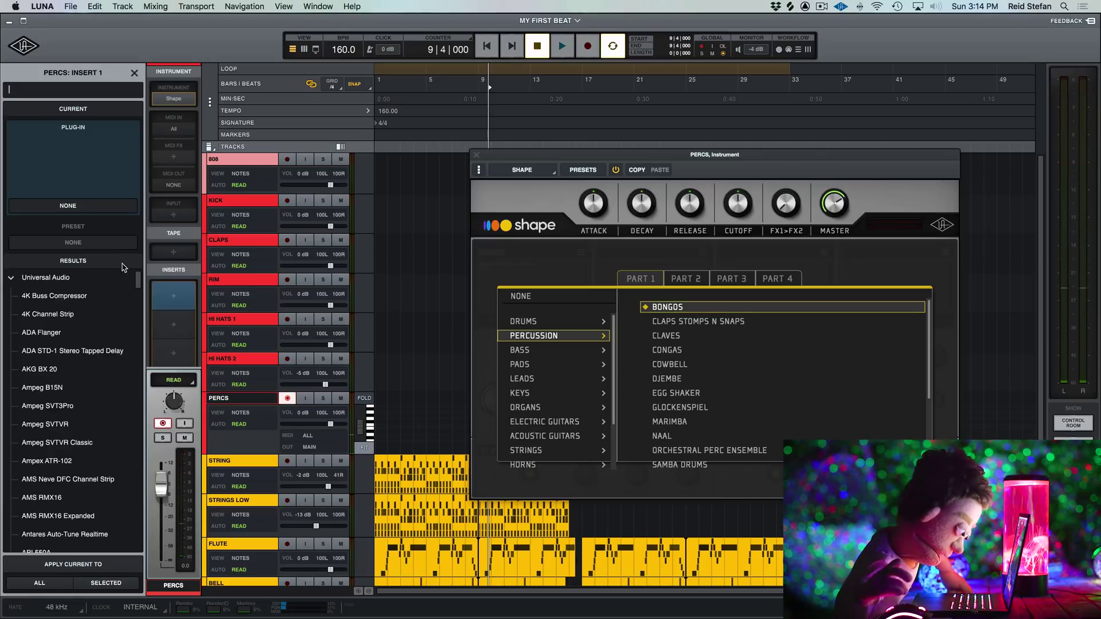
- Load Capitol Chambers on PERCS insert 1 and record a short bongo clip from bar 14
text(CHAM)
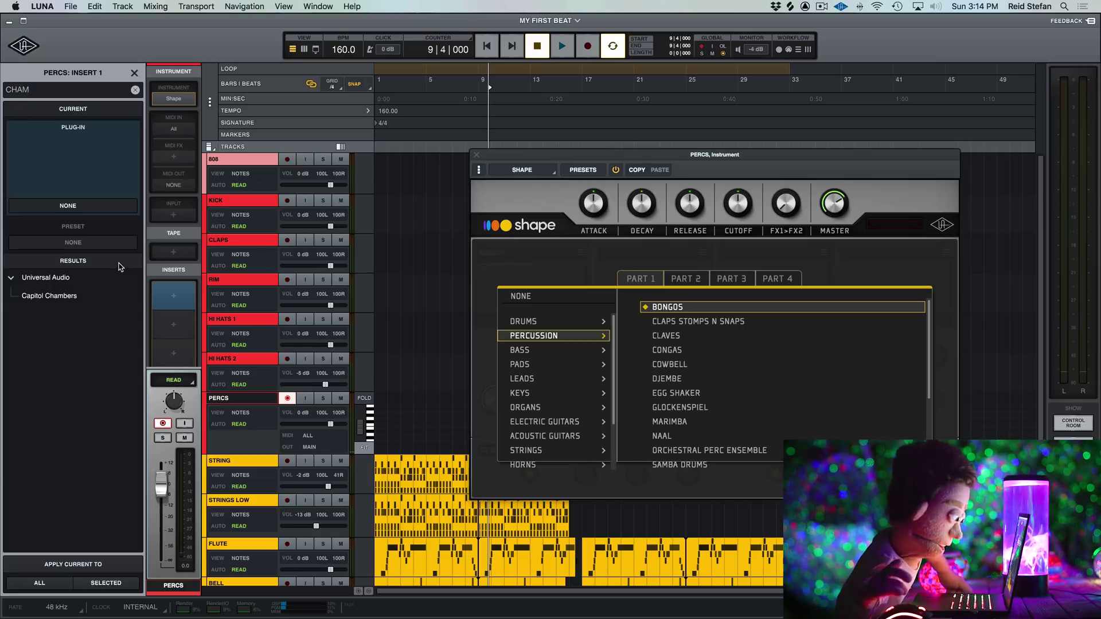
click(115, 296)
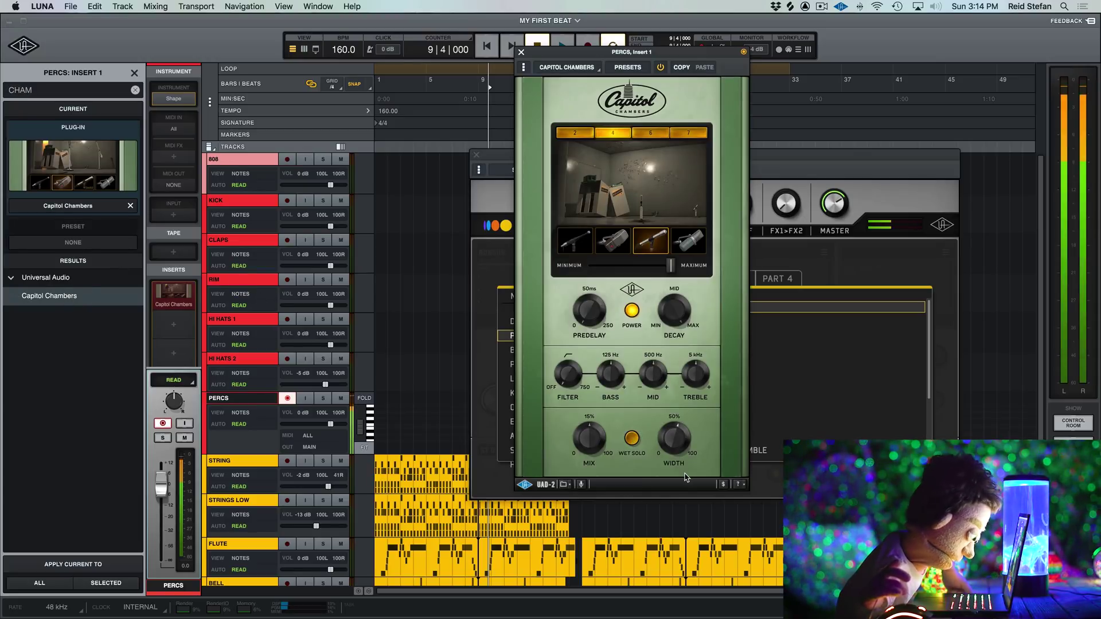
click(544, 407)
key(r)
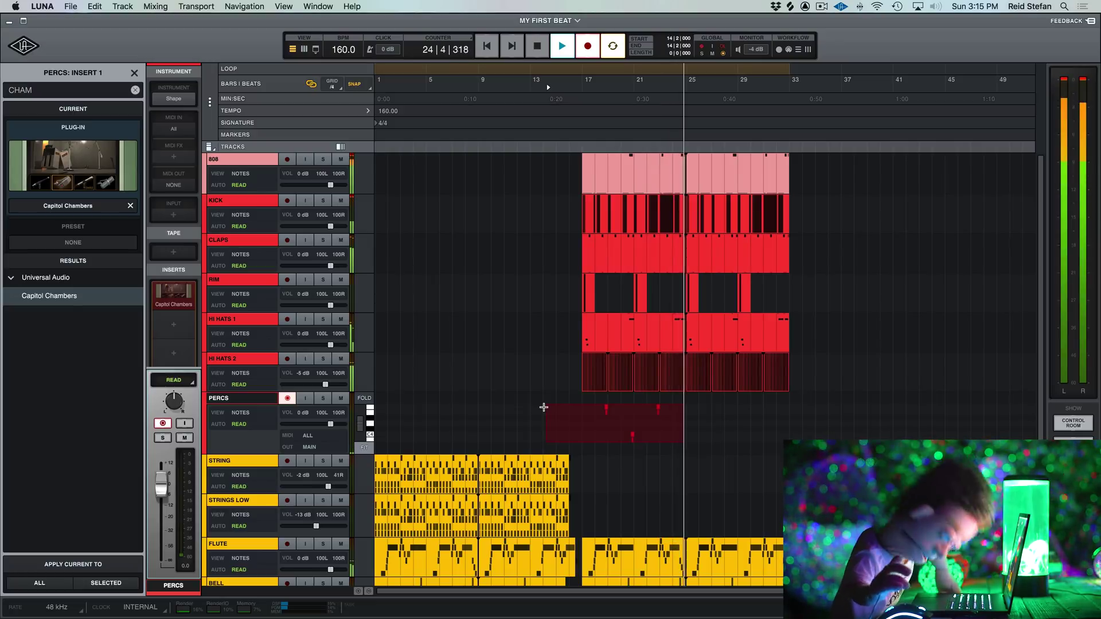
key(space)
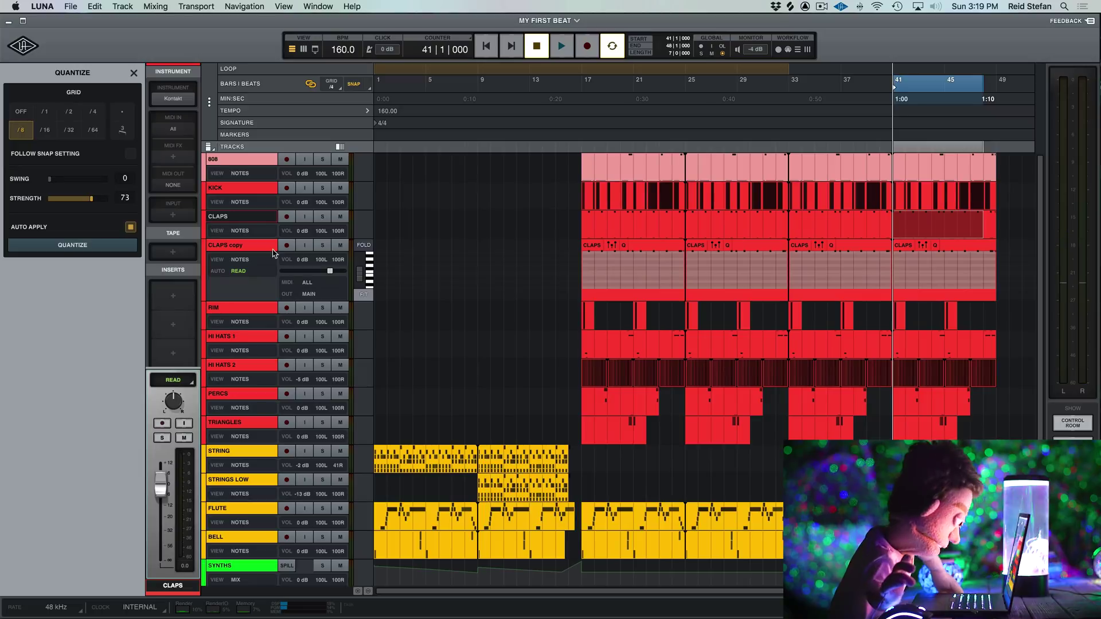
- Rename the CLAPS copy to SNARE and delete its clips from bars 17–32
double_click(250, 247)
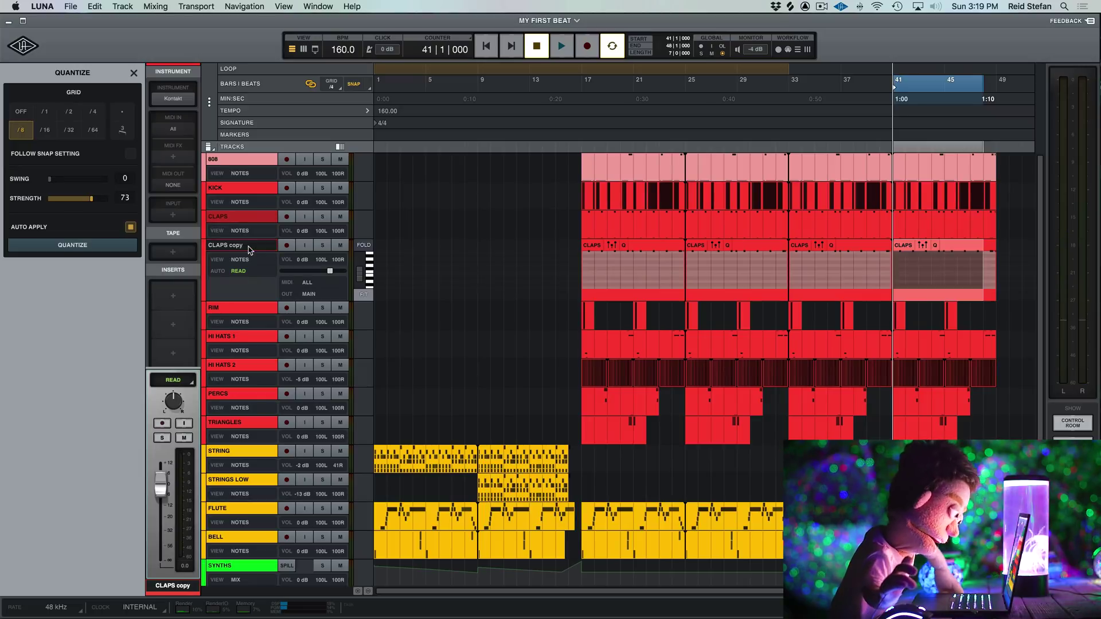
key(Return)
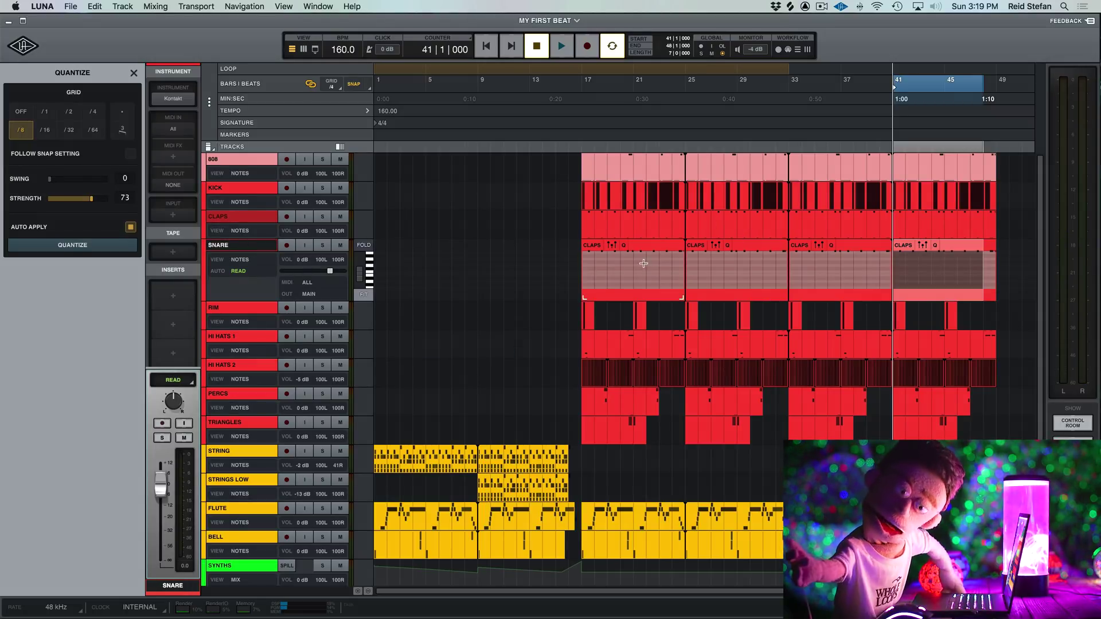
mouse_move(536, 263)
mouse_down()
mouse_move(816, 248)
mouse_move(778, 245)
mouse_up()
click(774, 246)
key(Delete)
click(660, 245)
key(Delete)
- Check the SNARE Kontakt instrument and its clips at bars 33–48, then view the whole arrangement
click(854, 245)
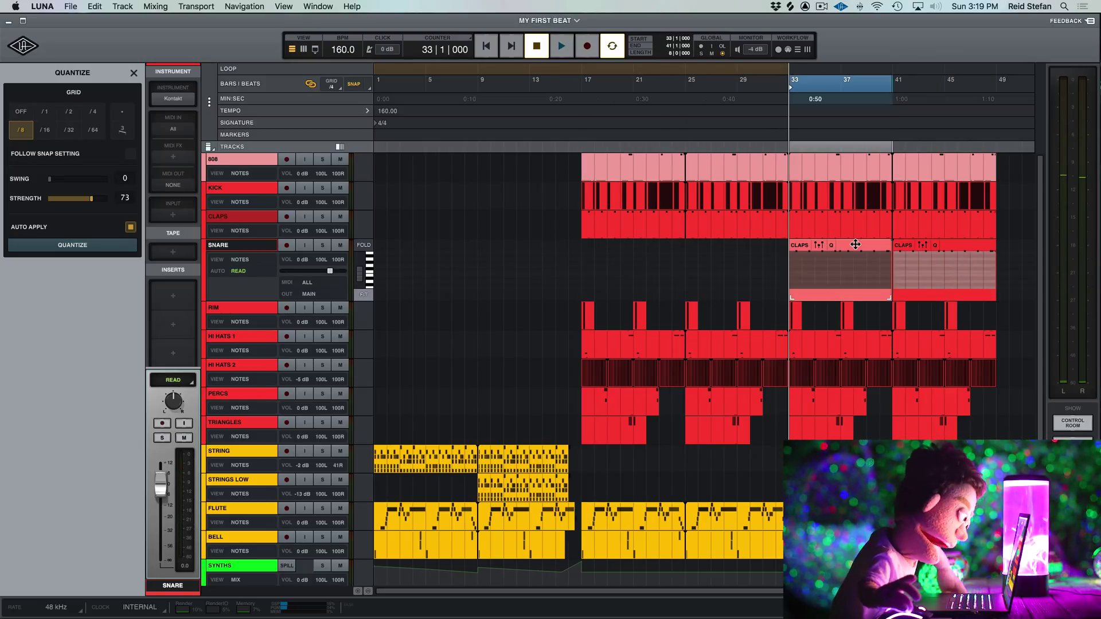
click(173, 99)
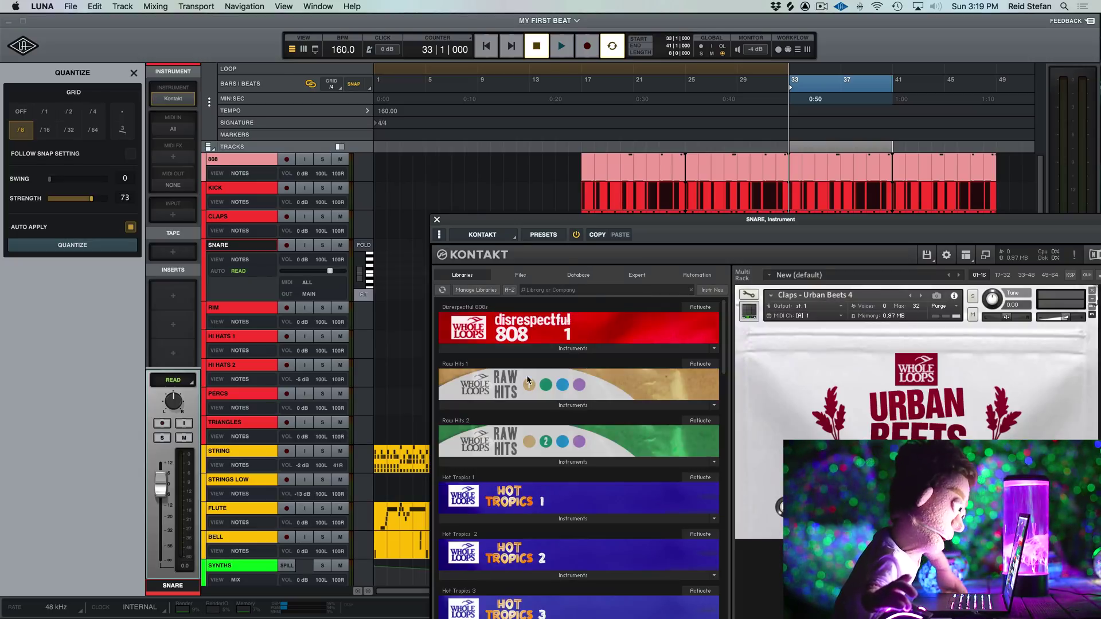
key(Escape)
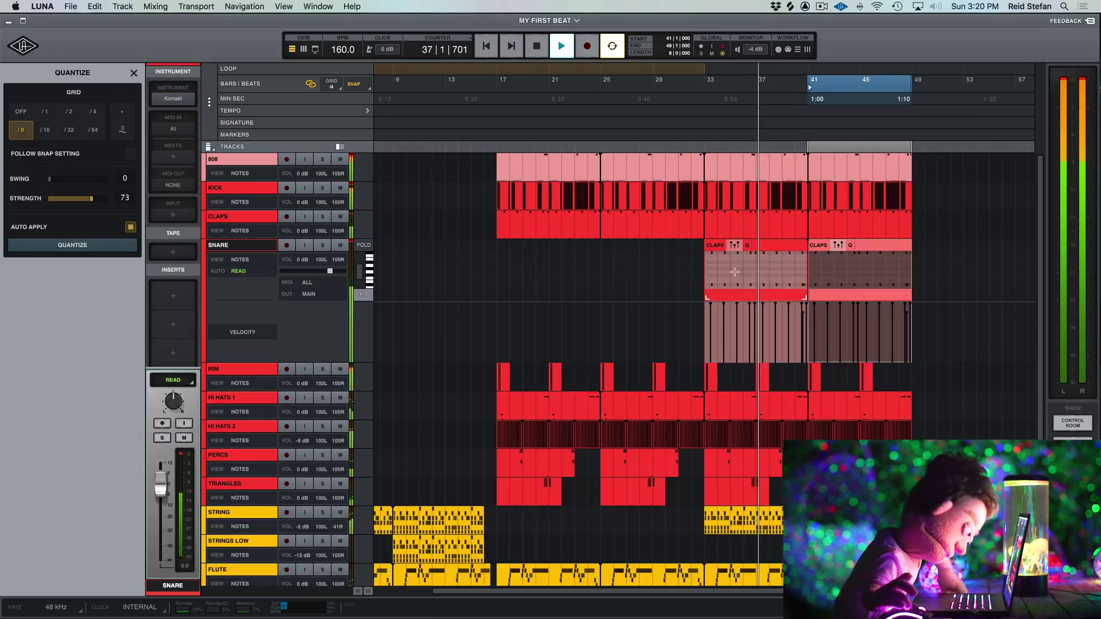
click(943, 269)
key(super+bracketleft)
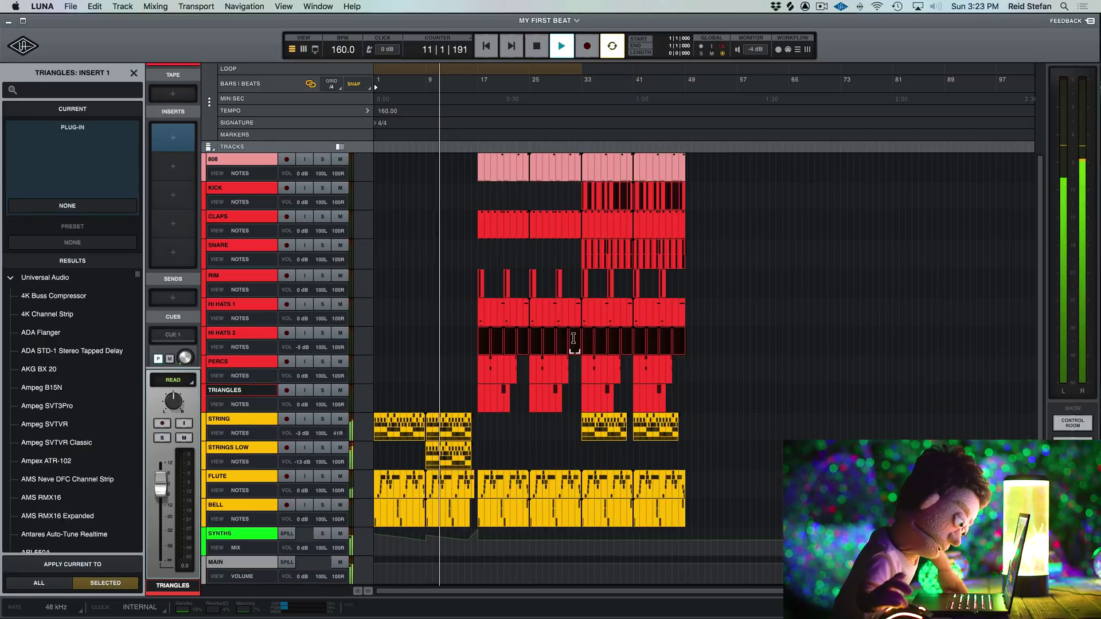
scroll(505, 389, down, 1)
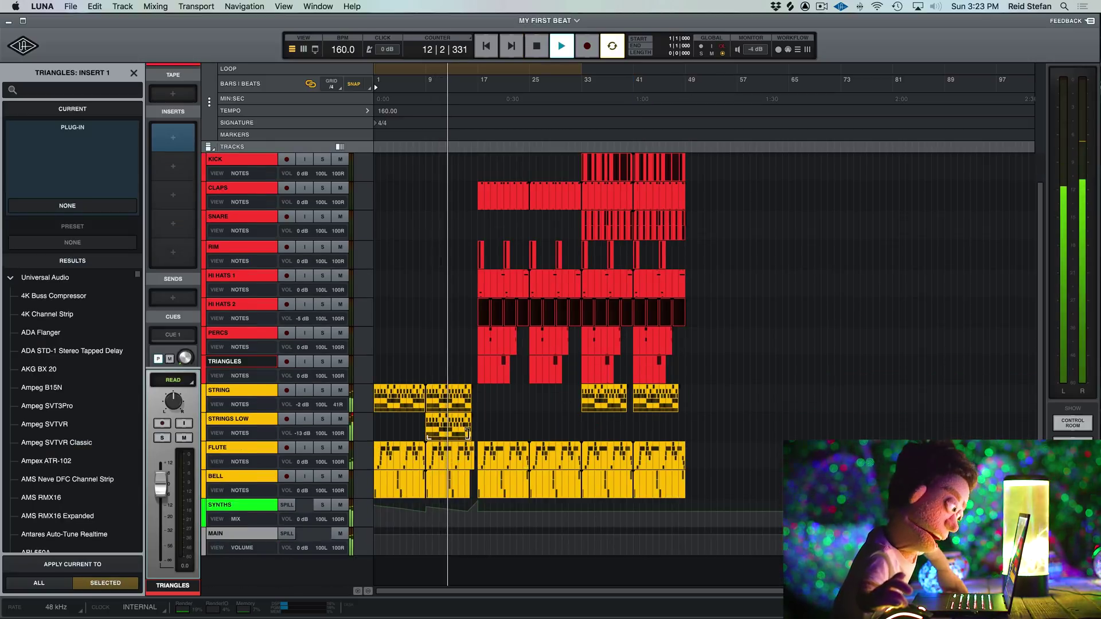
key(super+bracketright)
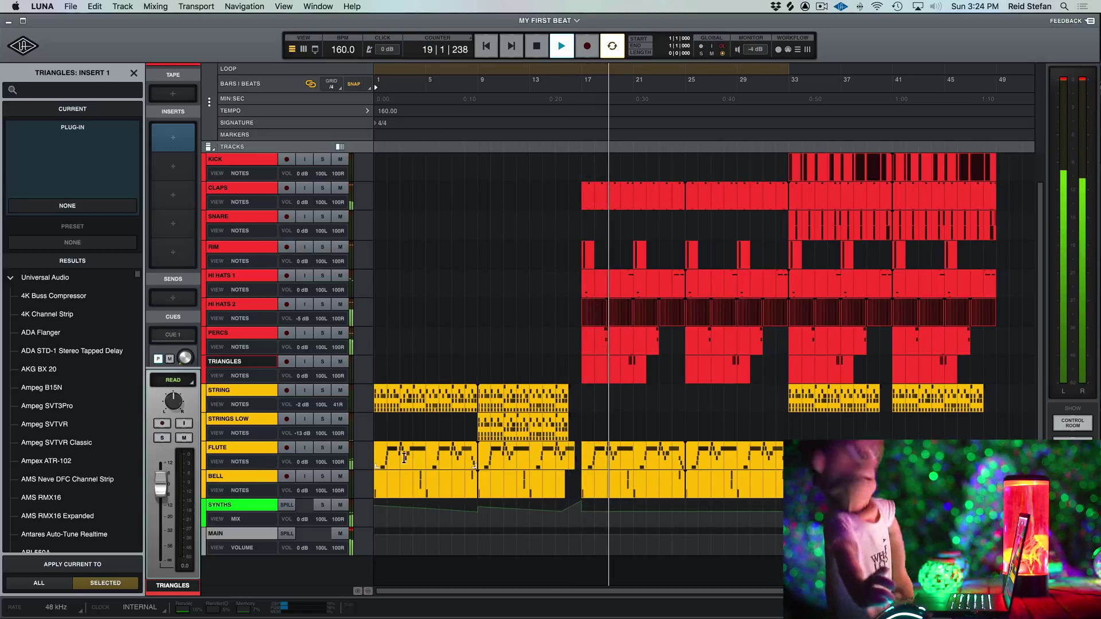
scroll(470, 355, up, 1)
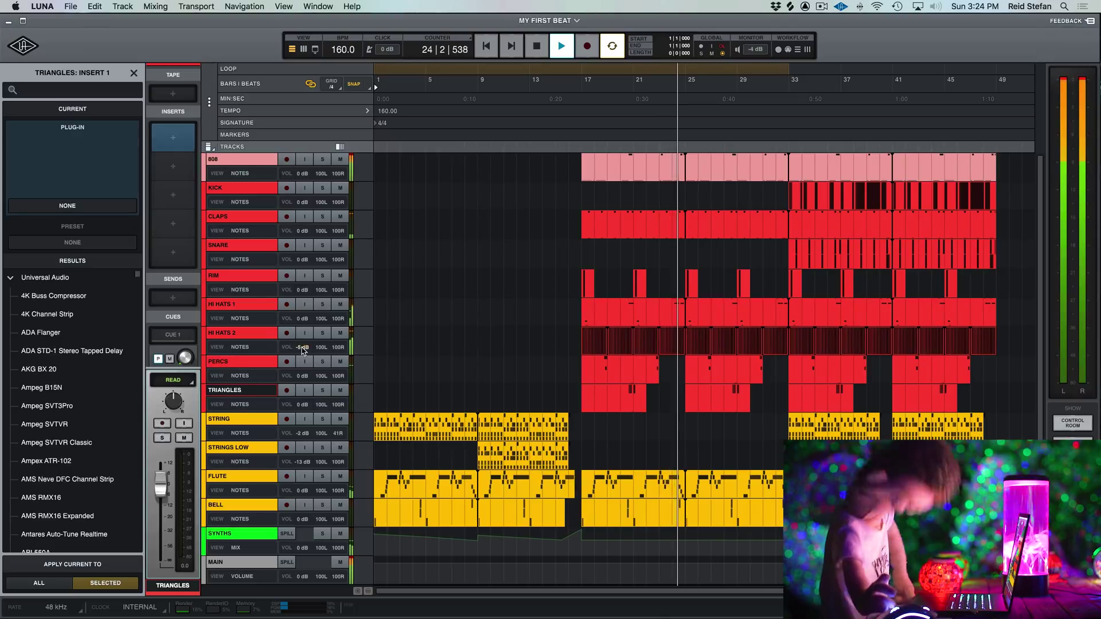
drag(302, 347, 304, 355)
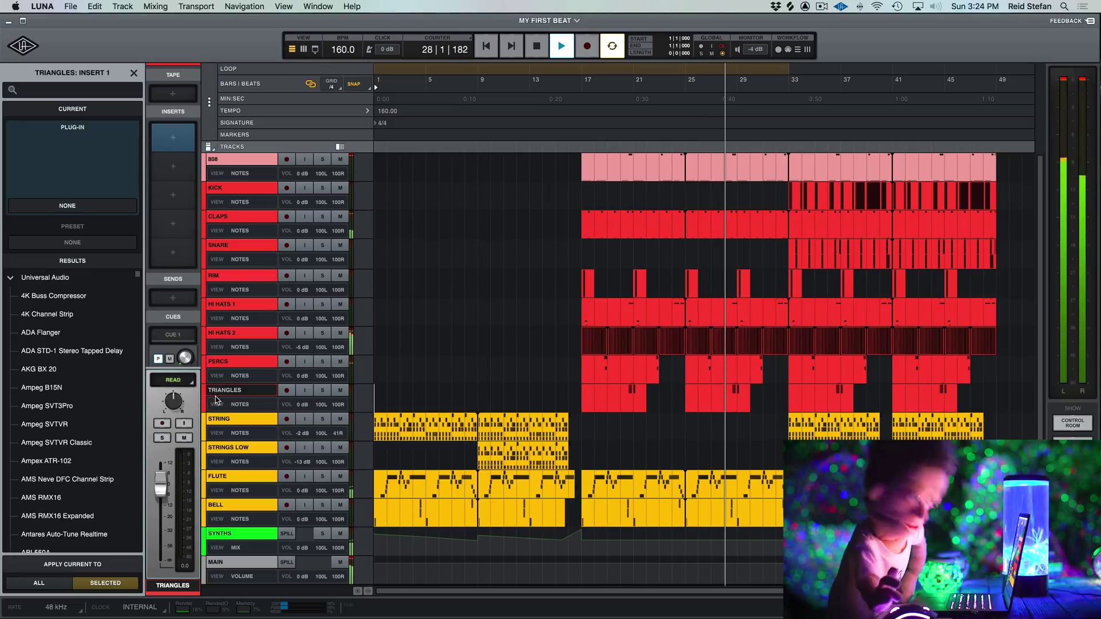
- Raise the MAIN output slightly and lower SNARE to -1.1 dB
click(228, 563)
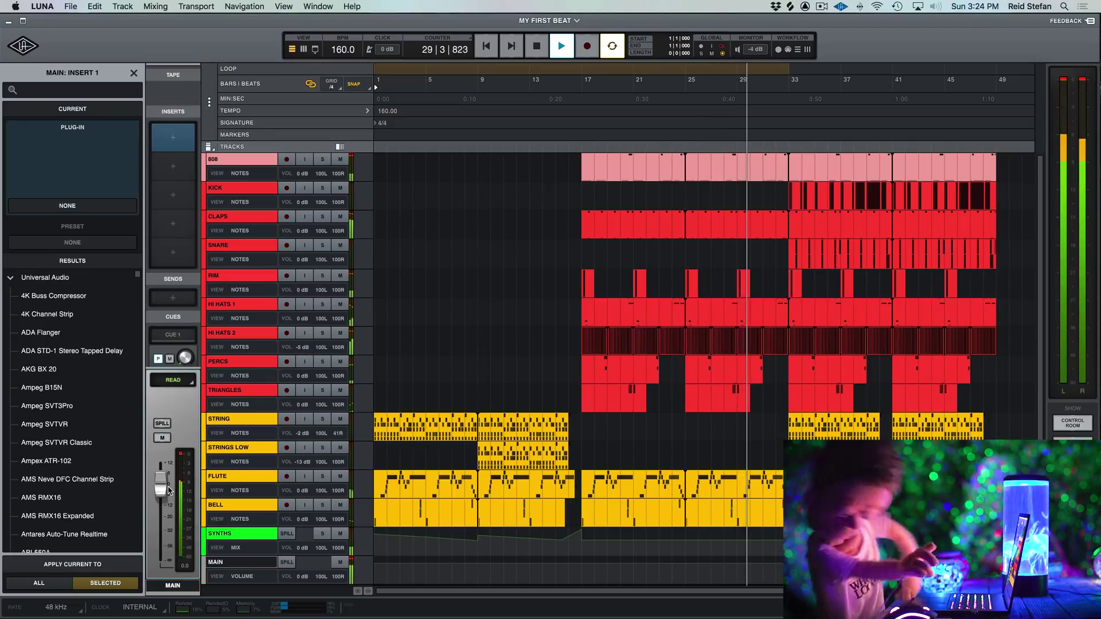
drag(168, 490, 170, 485)
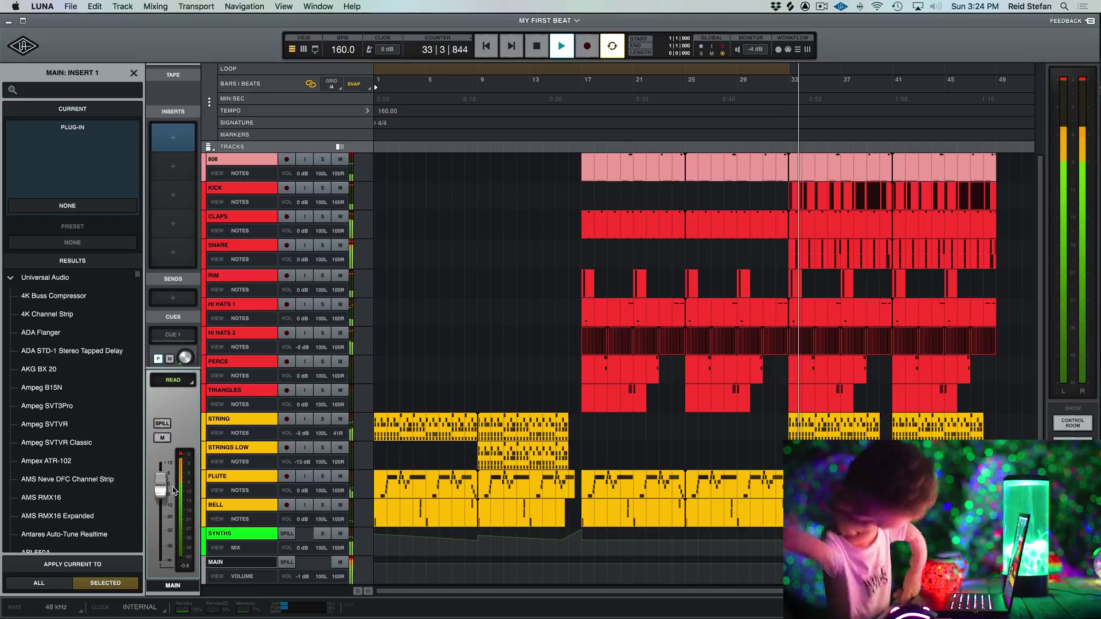
drag(302, 259, 306, 268)
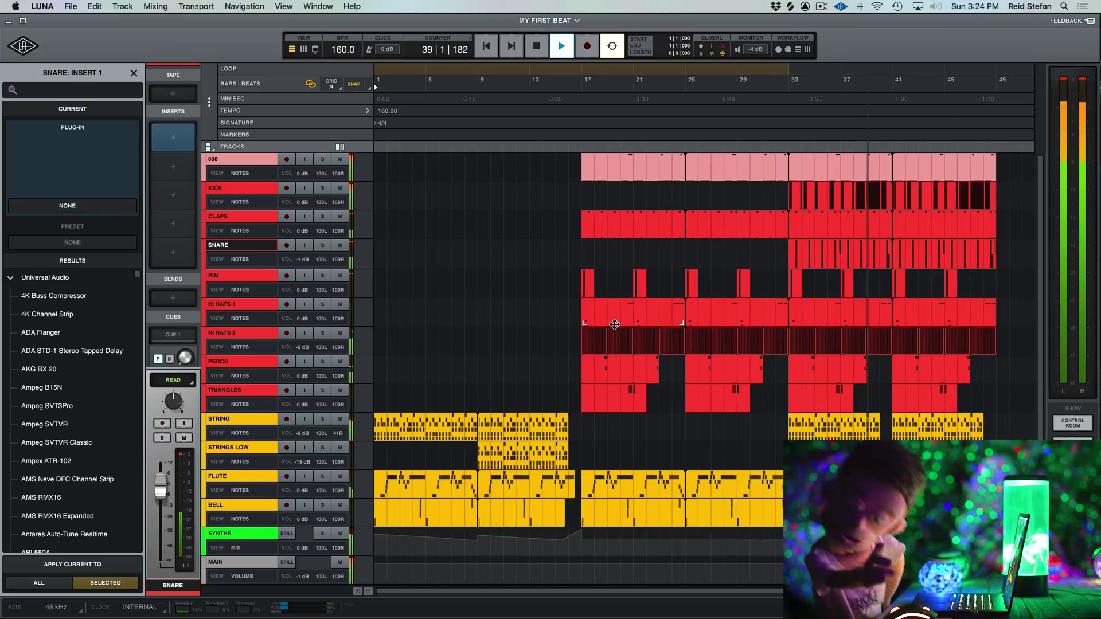
- Duplicate the last two STRING clips (bars 33–48) and move the copy to bar 49
key(super+minus)
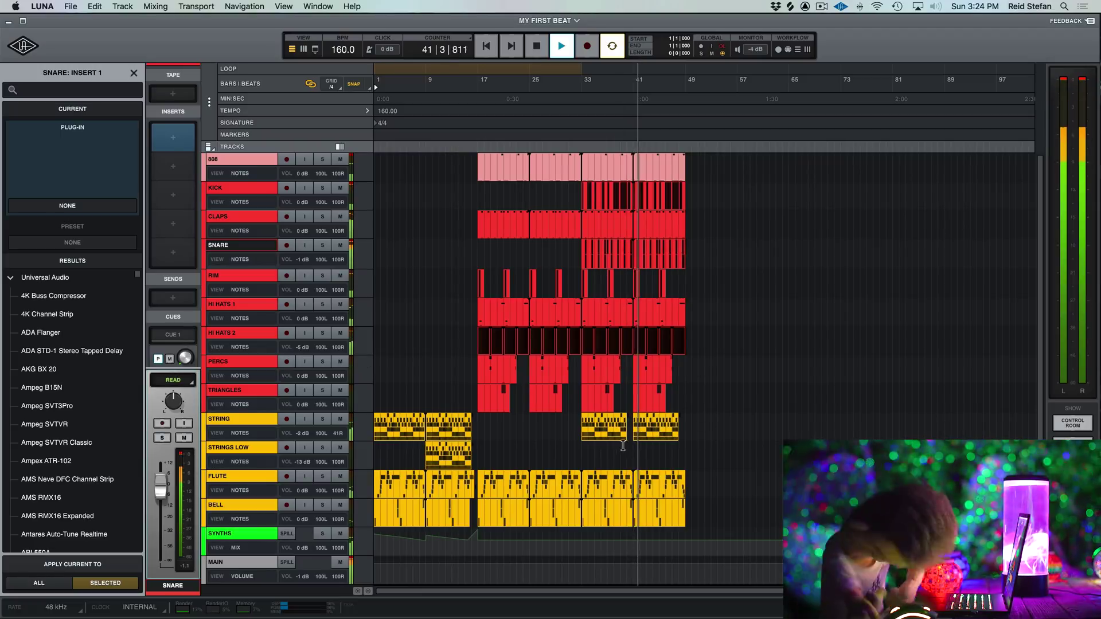
click(676, 422)
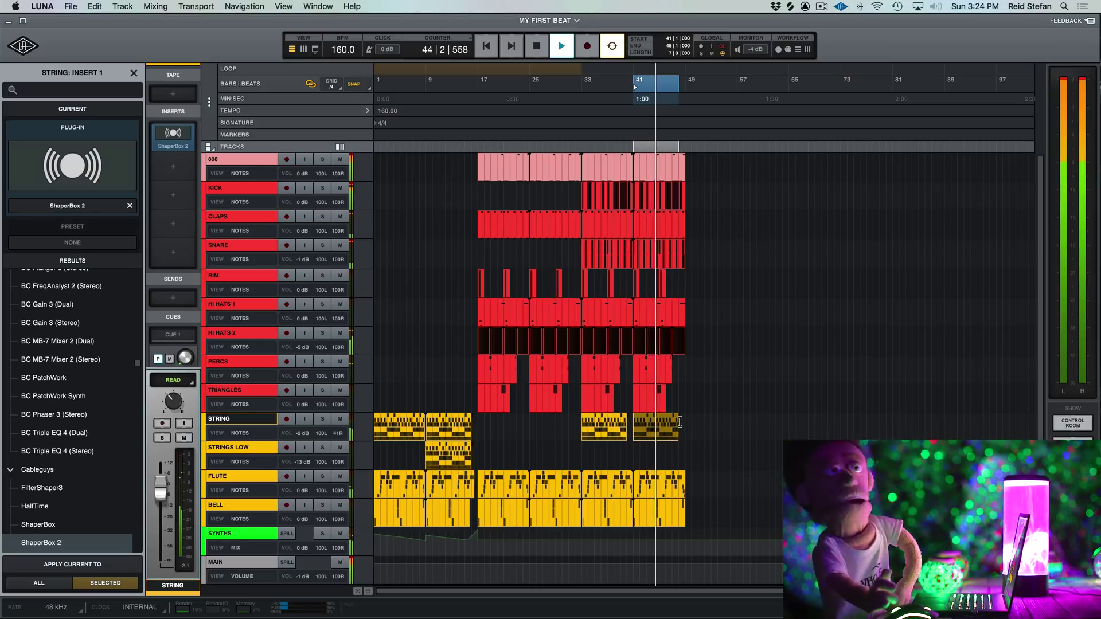
drag(680, 423, 579, 422)
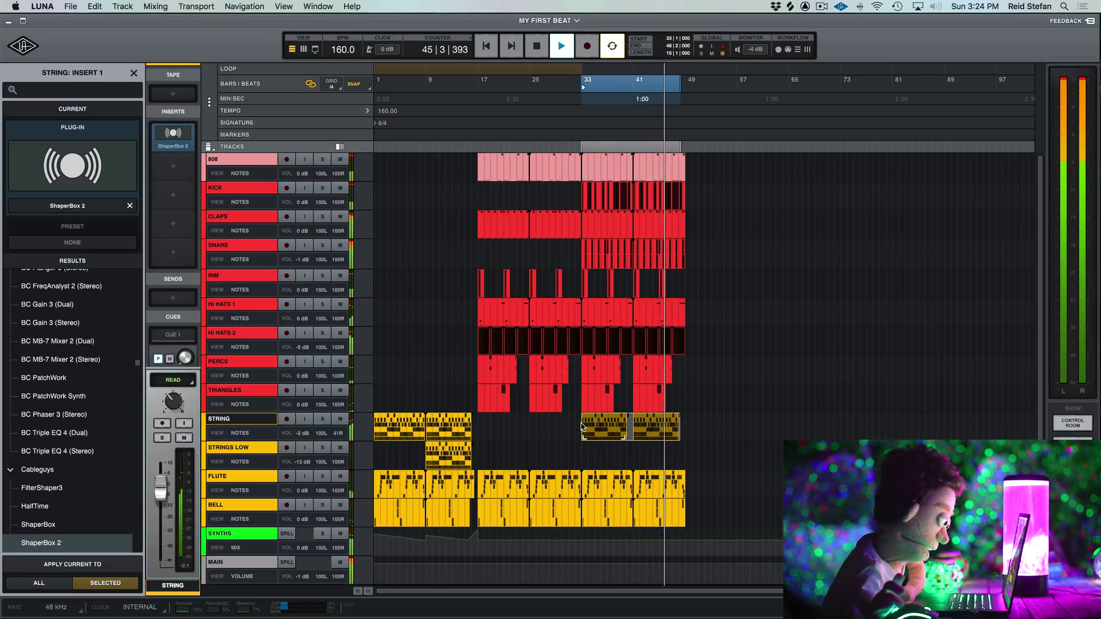
key(super+d)
key(super+equal)
drag(733, 434, 741, 435)
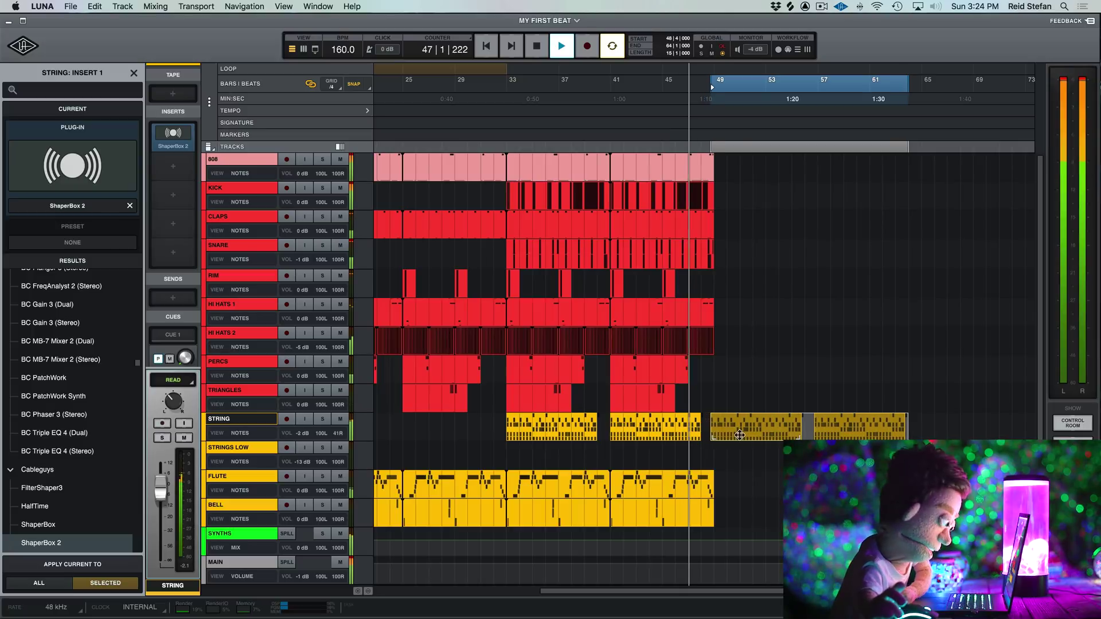